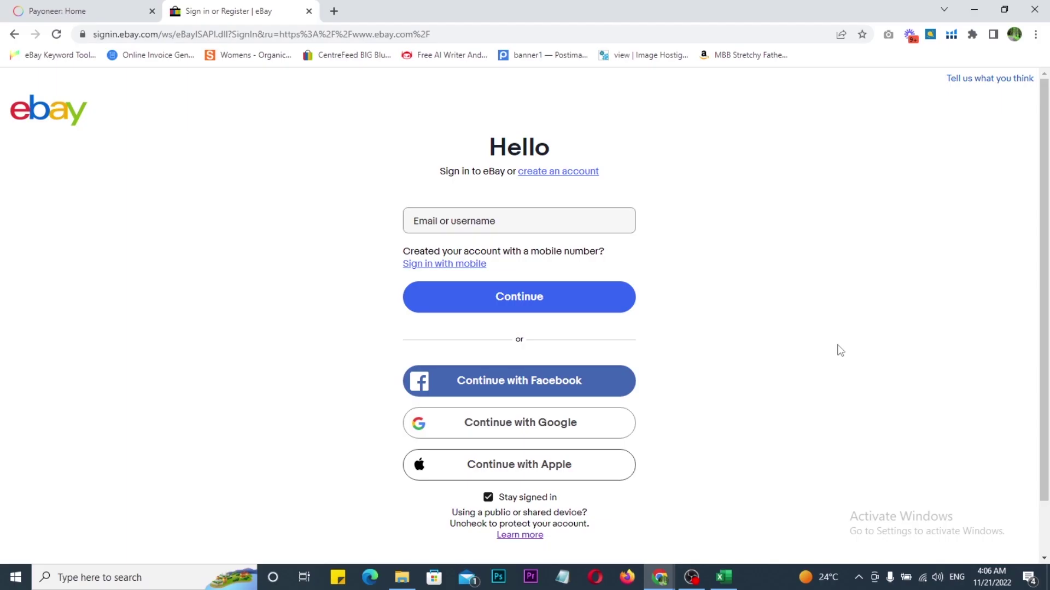
# Step: Switch to the 'Payoneer: Home' tab to view balances and recent transactions
pyautogui.click(61, 10)
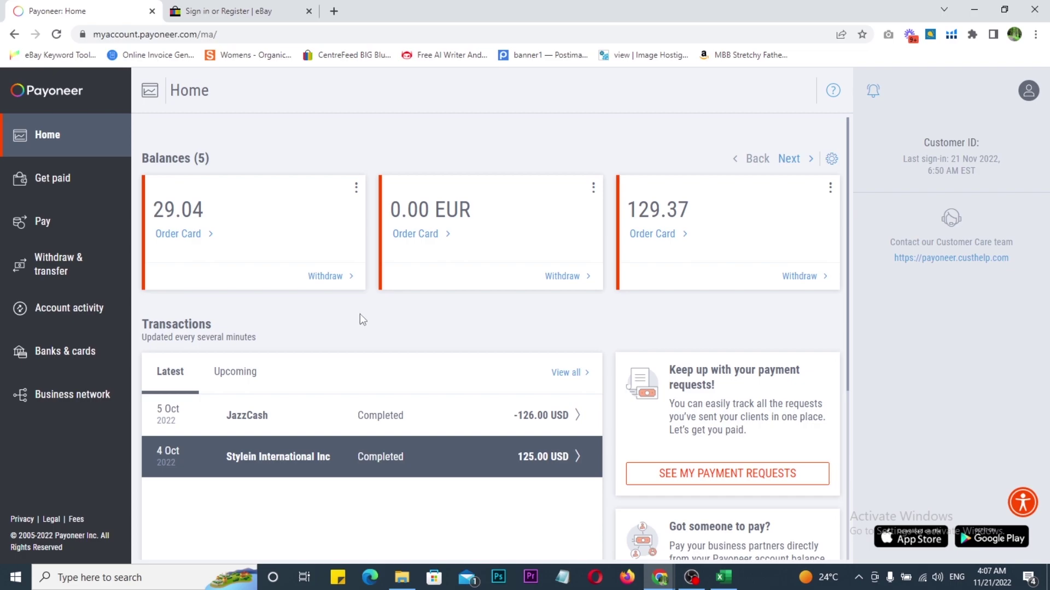
# Step: Glance at the eBay tab, then open the Excel workbook's 'Payoneer Account' documents sheet
pyautogui.click(260, 11)
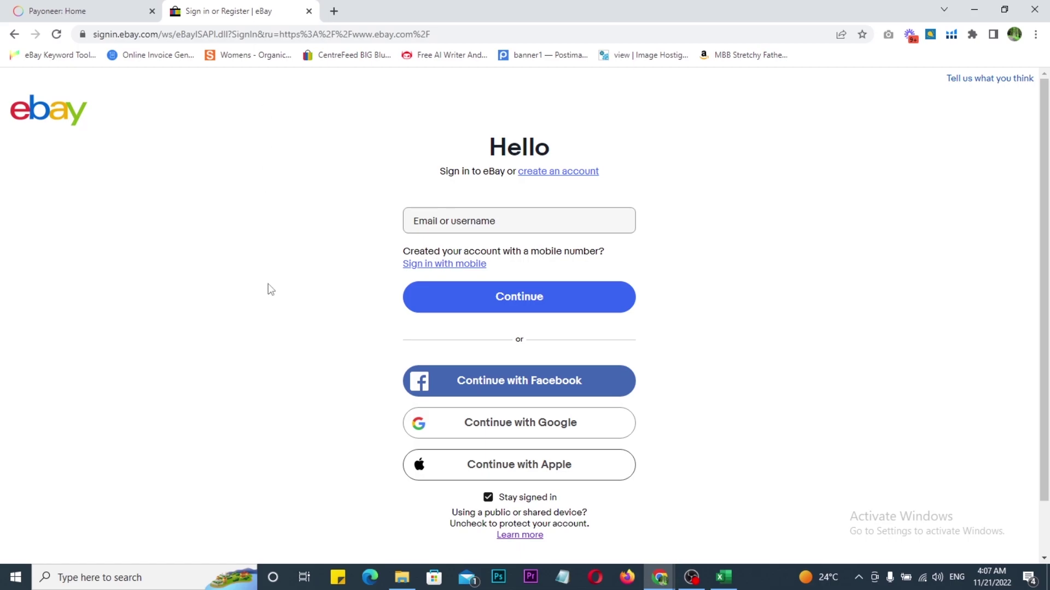
pyautogui.click(88, 10)
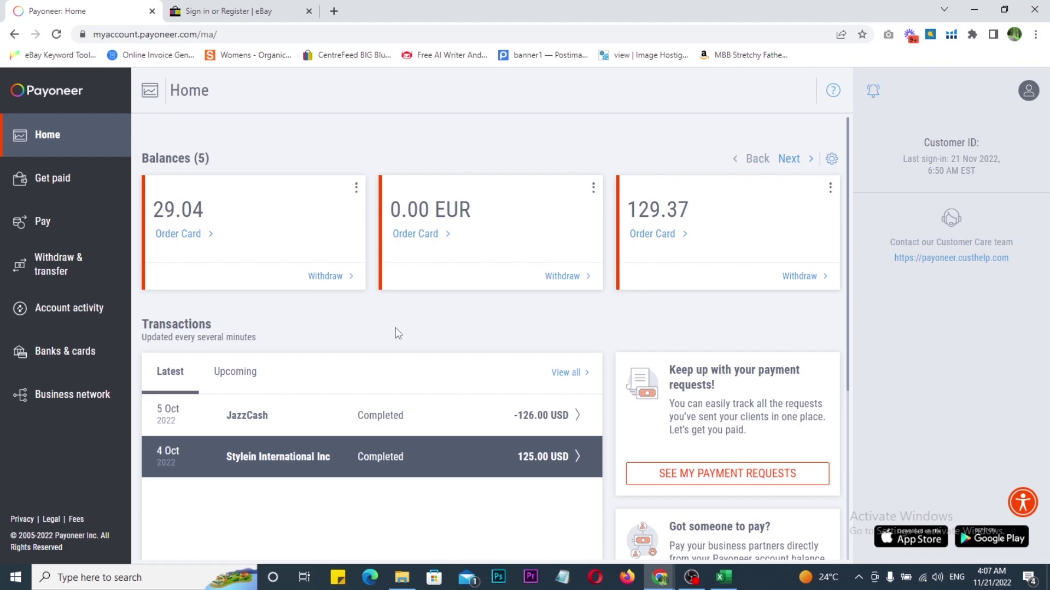
pyautogui.click(723, 577)
pyautogui.click(112, 540)
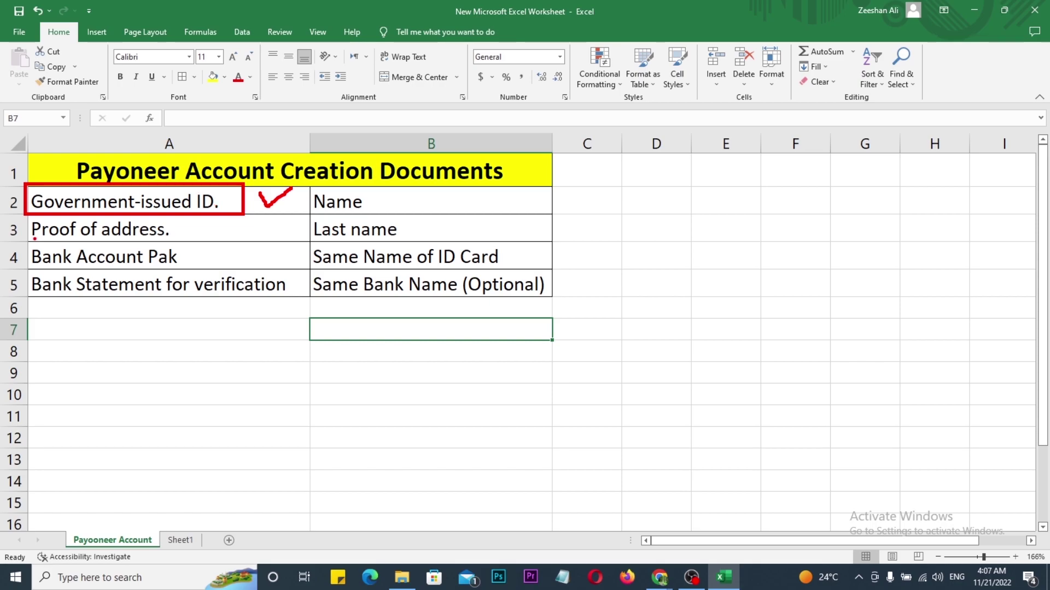
# Step: Draw red check marks beside 'Proof of address.' and 'Bank Account Pak' in column A
pyautogui.moveTo(219, 229); pyautogui.dragTo(250, 227)
pyautogui.click(209, 254)
pyautogui.moveTo(209, 253)
pyautogui.mouseDown()
pyautogui.moveTo(213, 267)
pyautogui.moveTo(253, 246)
pyautogui.mouseUp()
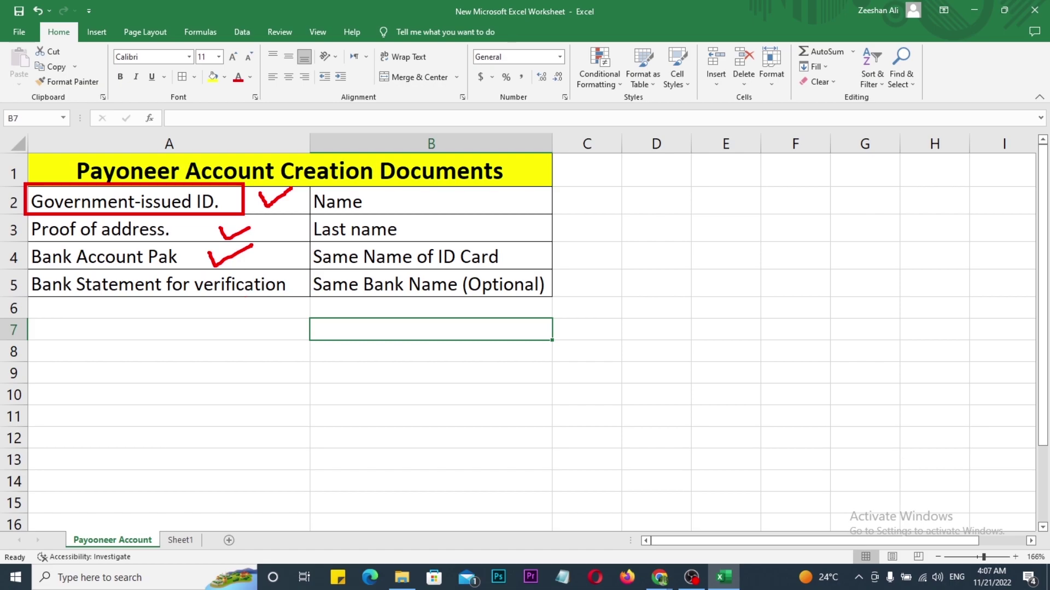
# Step: Draw an arrow and check at A7, tick B2 and B4, and circle 'Same Bank Name (Optional)' in B5
pyautogui.moveTo(257, 203)
pyautogui.mouseDown()
pyautogui.moveTo(284, 263)
pyautogui.moveTo(197, 342)
pyautogui.moveTo(184, 338)
pyautogui.moveTo(197, 347)
pyautogui.mouseUp()
pyautogui.moveTo(56, 320); pyautogui.dragTo(104, 304)
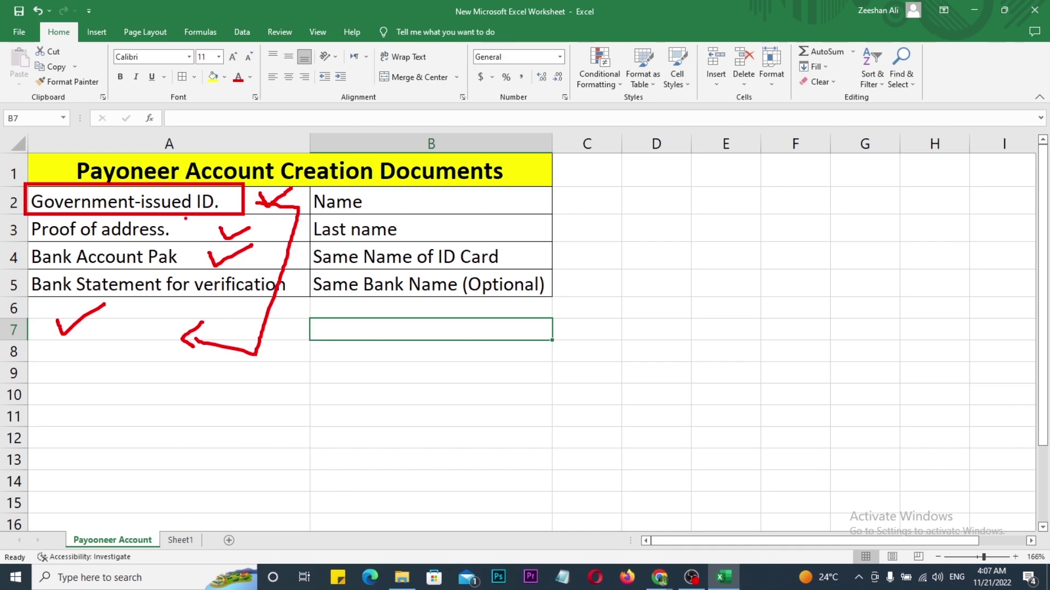
pyautogui.moveTo(445, 191)
pyautogui.mouseDown()
pyautogui.moveTo(469, 191)
pyautogui.moveTo(480, 229)
pyautogui.moveTo(498, 224)
pyautogui.mouseUp()
pyautogui.moveTo(523, 249); pyautogui.dragTo(566, 238)
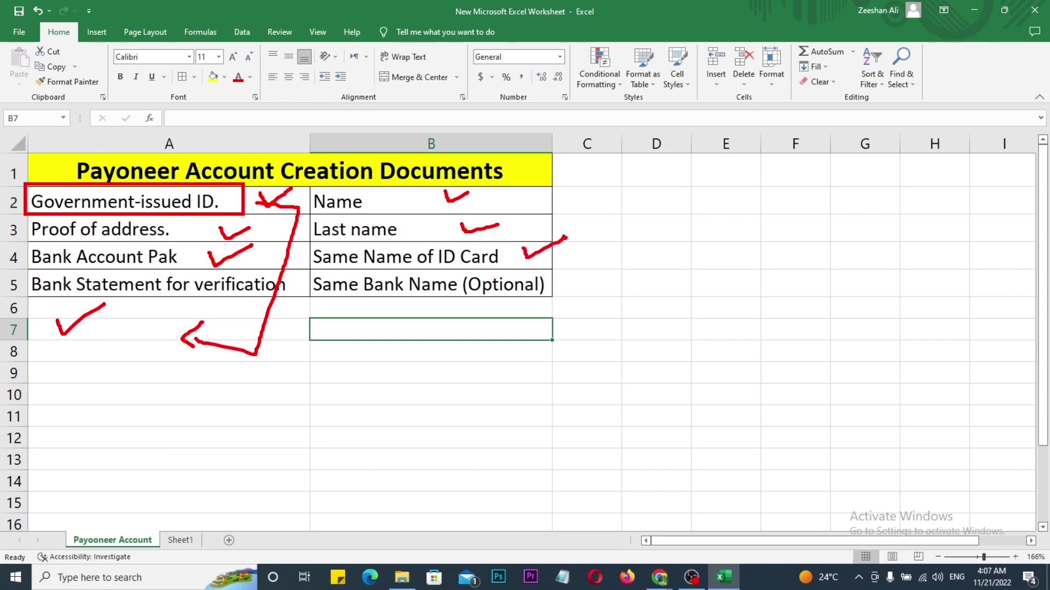
pyautogui.moveTo(330, 270)
pyautogui.mouseDown()
pyautogui.moveTo(302, 294)
pyautogui.moveTo(518, 327)
pyautogui.moveTo(567, 285)
pyautogui.moveTo(317, 269)
pyautogui.mouseUp()
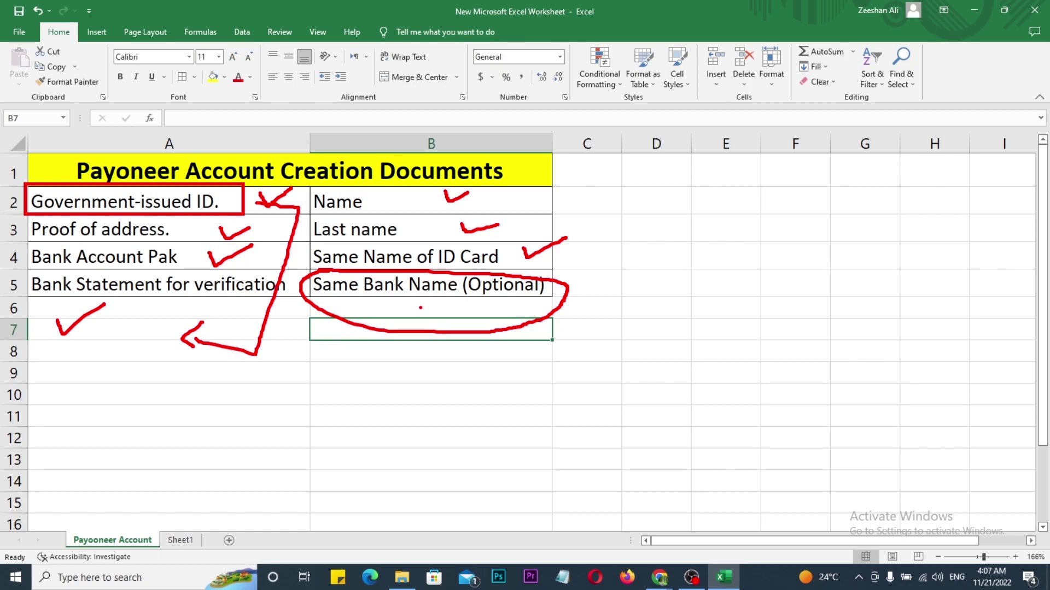
pyautogui.moveTo(463, 316)
pyautogui.mouseDown()
pyautogui.moveTo(538, 330)
pyautogui.moveTo(582, 164)
pyautogui.moveTo(541, 136)
pyautogui.moveTo(541, 165)
pyautogui.mouseUp()
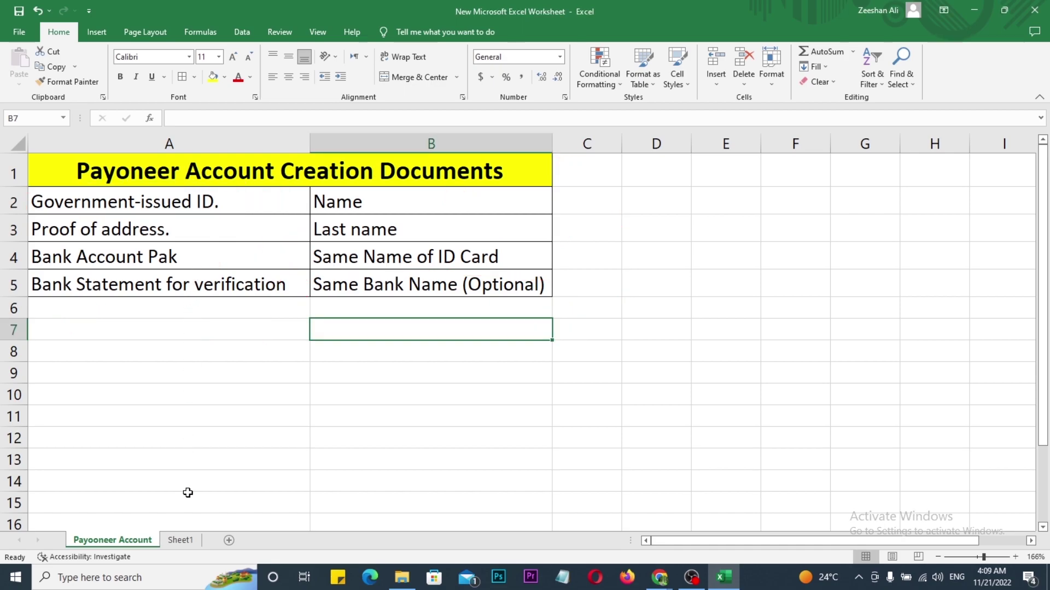
# Step: Open Sheet1 of eBay Account Creation Documents, tick 'Government-issued ID.', then clear the mark
pyautogui.click(180, 540)
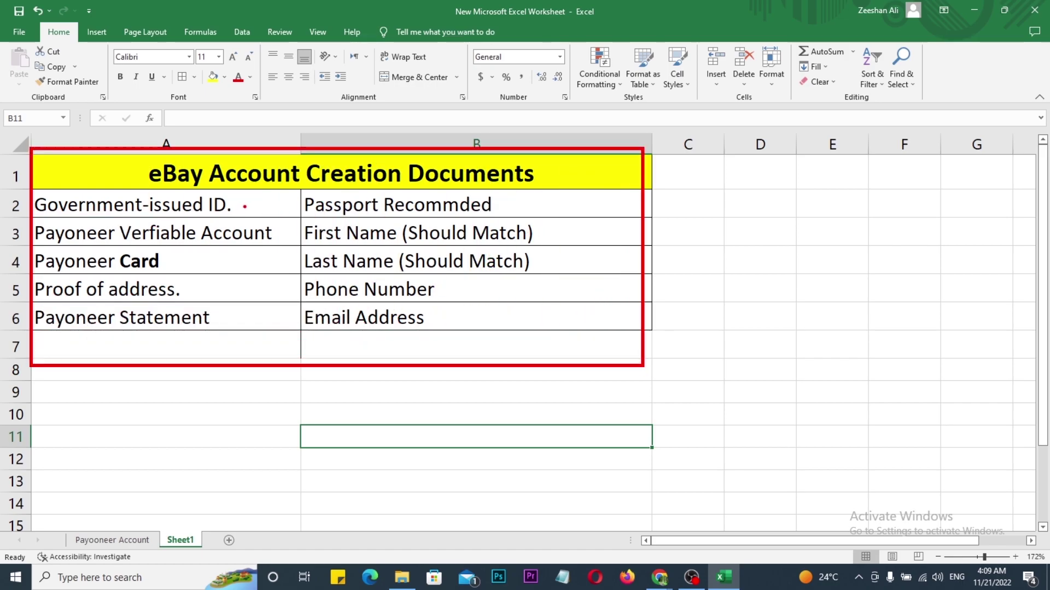
pyautogui.moveTo(249, 198)
pyautogui.mouseDown()
pyautogui.moveTo(253, 208)
pyautogui.moveTo(278, 195)
pyautogui.mouseUp()
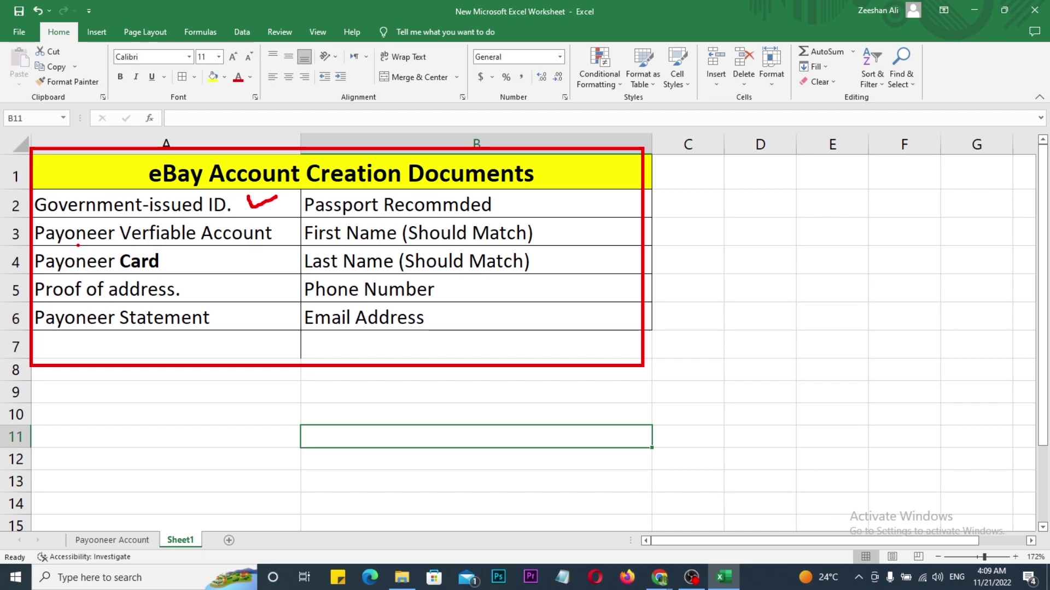
pyautogui.press('Escape')
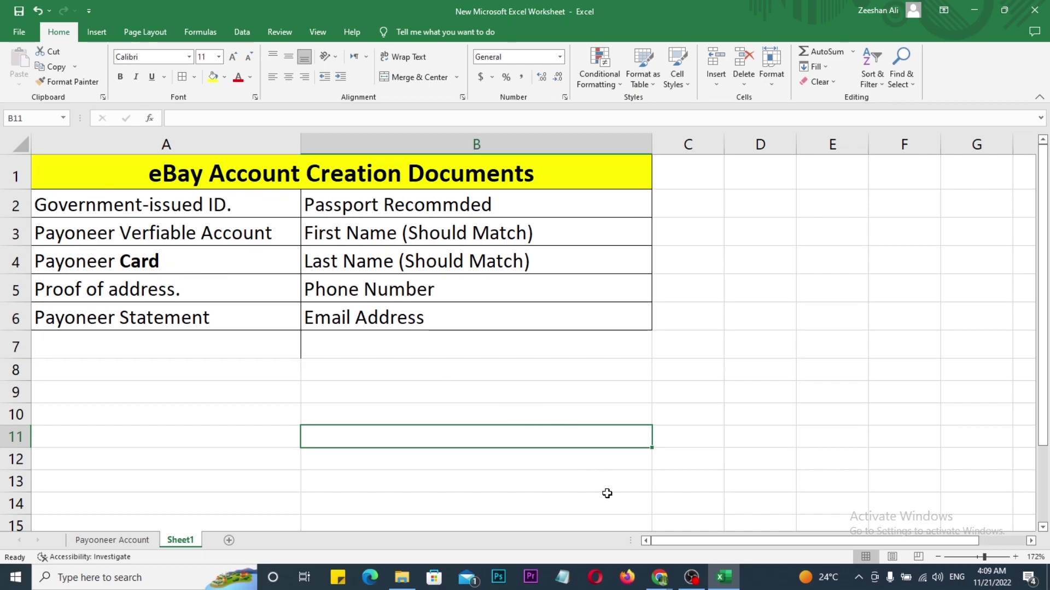
# Step: Outline the Payoneer dashboard's sidebar and support panel, then return to the Excel sheet
pyautogui.moveTo(660, 584)
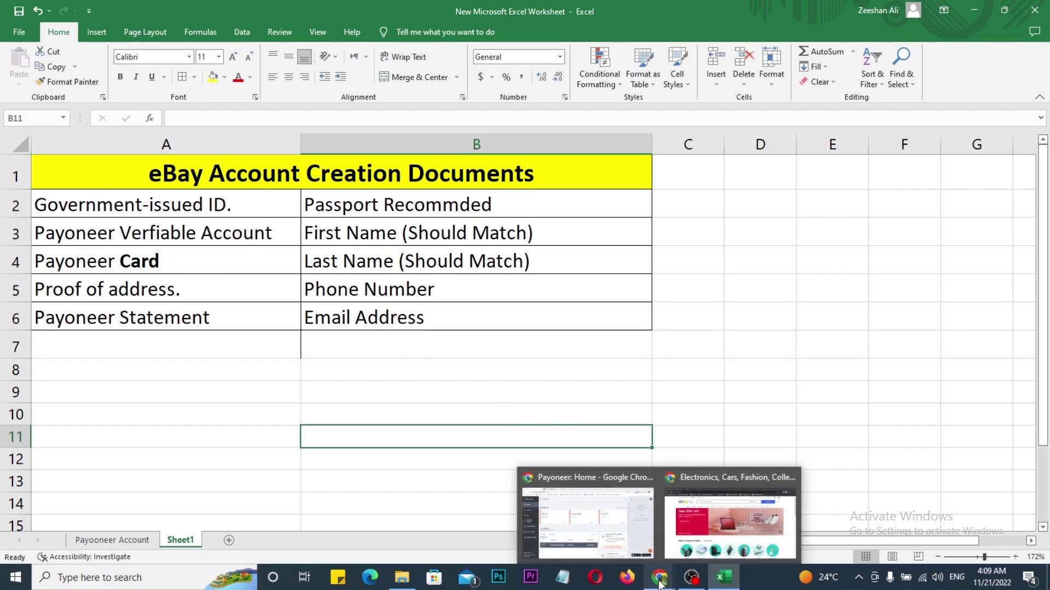
pyautogui.click(610, 553)
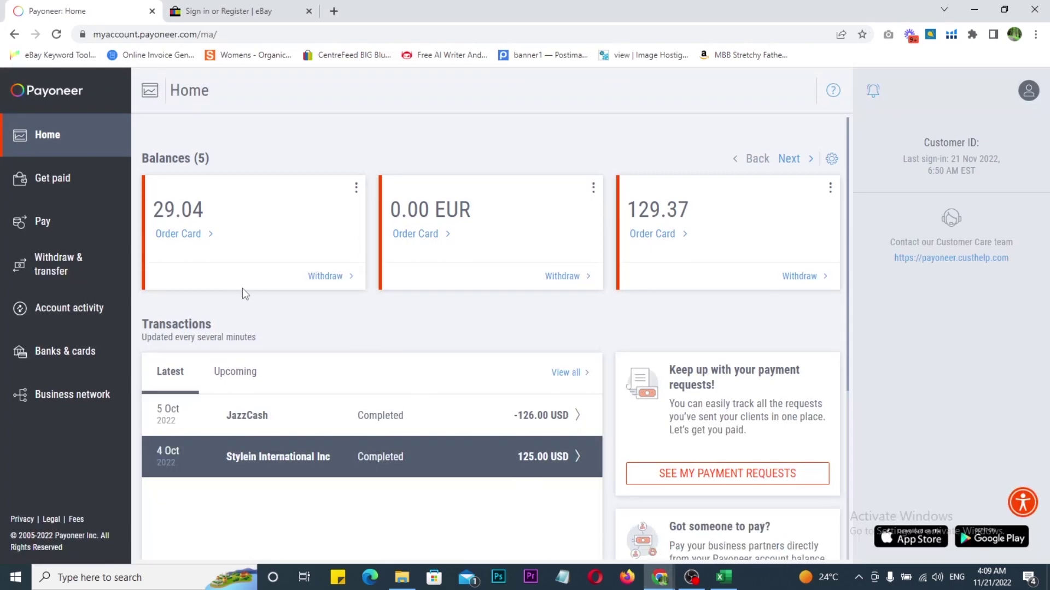
pyautogui.moveTo(1, 66)
pyautogui.mouseDown()
pyautogui.moveTo(85, 176)
pyautogui.moveTo(129, 359)
pyautogui.moveTo(129, 450)
pyautogui.mouseUp()
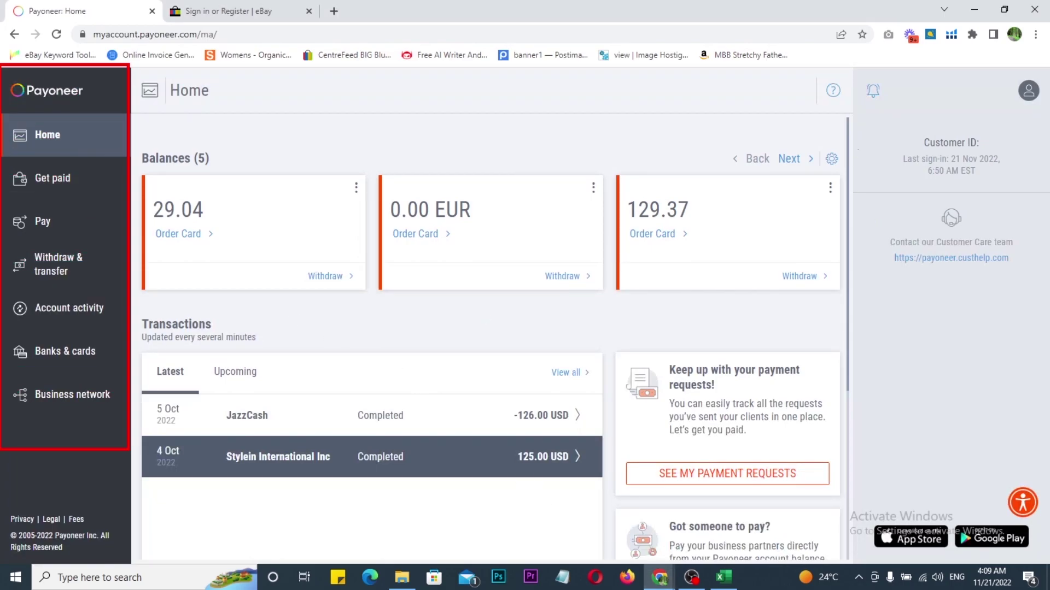
pyautogui.moveTo(831, 79); pyautogui.dragTo(1048, 503)
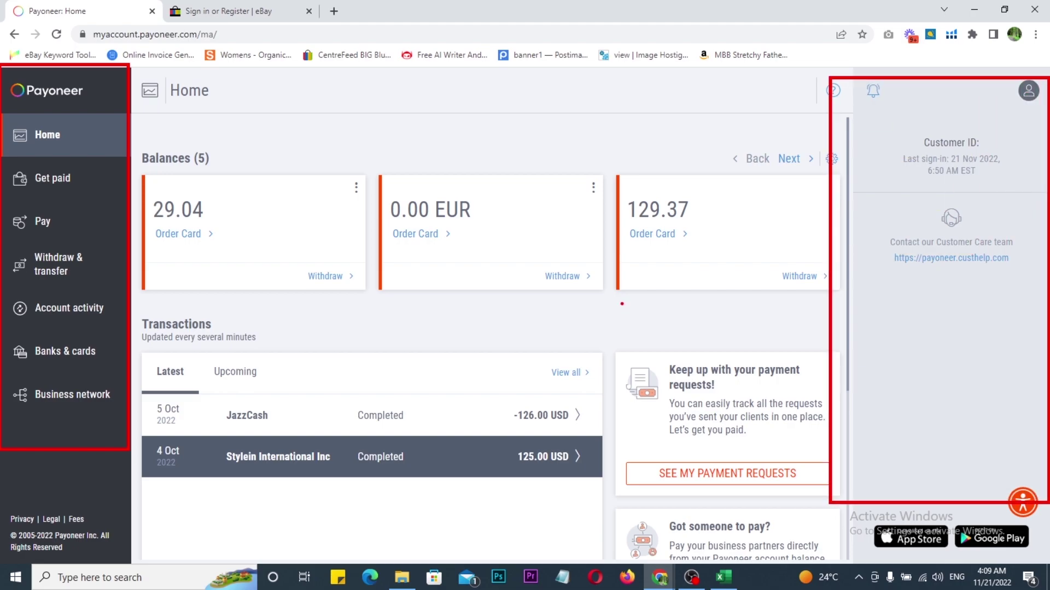
pyautogui.moveTo(619, 313); pyautogui.dragTo(791, 285)
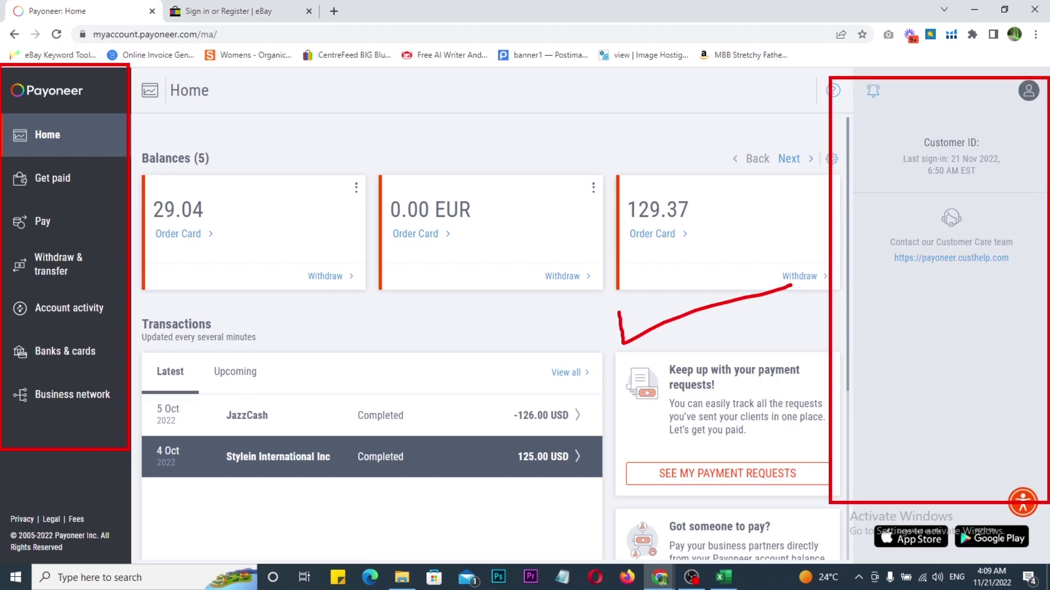
pyautogui.hotkey('alt', 'Tab')
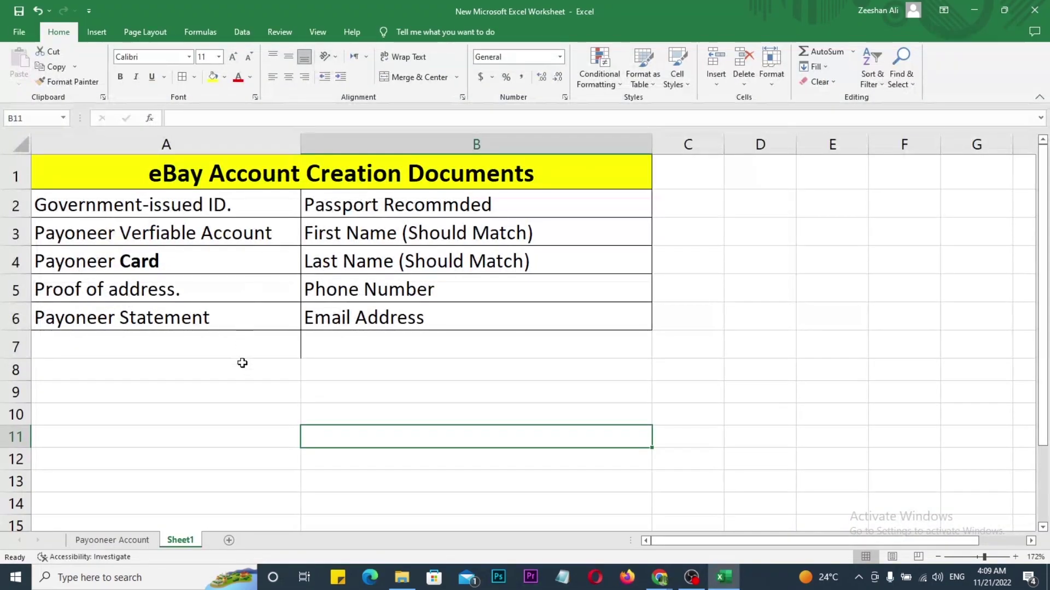
pyautogui.click(167, 264)
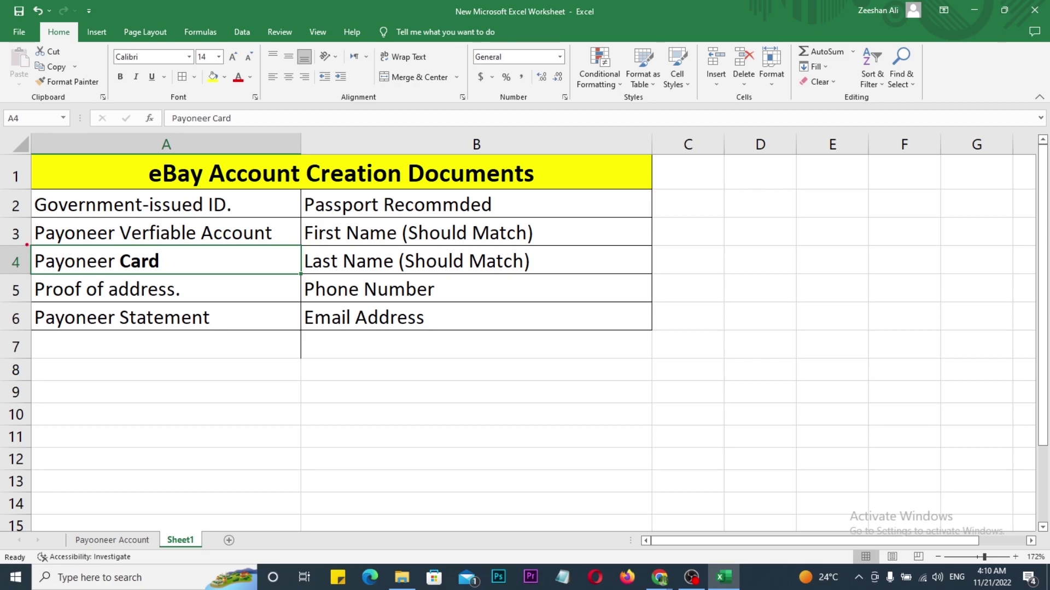
pyautogui.moveTo(24, 245)
pyautogui.mouseDown()
pyautogui.moveTo(112, 271)
pyautogui.moveTo(183, 273)
pyautogui.moveTo(242, 273)
pyautogui.moveTo(282, 252)
pyautogui.mouseUp()
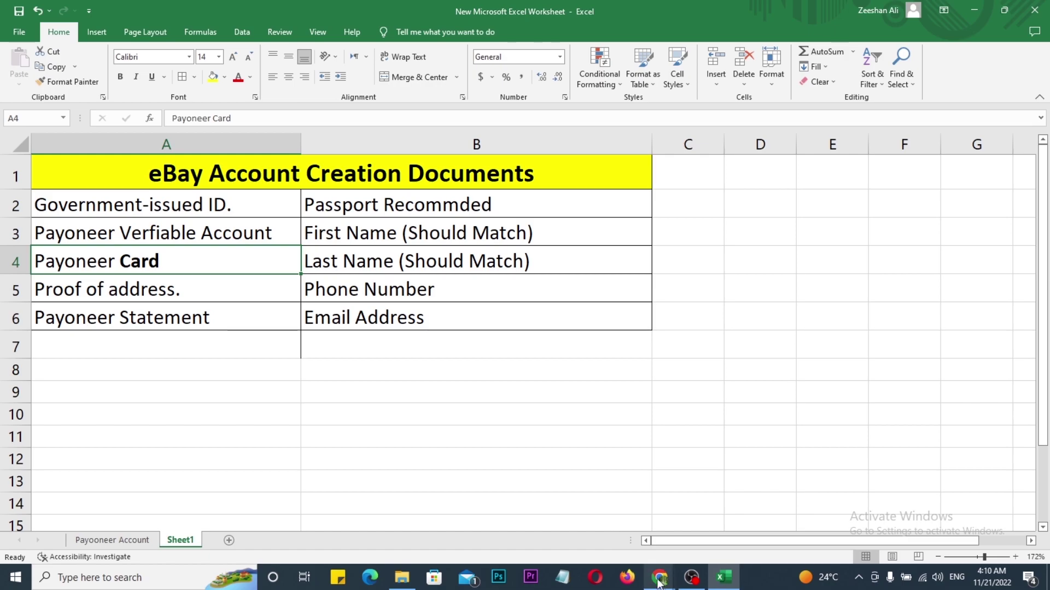
pyautogui.moveTo(660, 577)
pyautogui.click(567, 515)
pyautogui.click(258, 15)
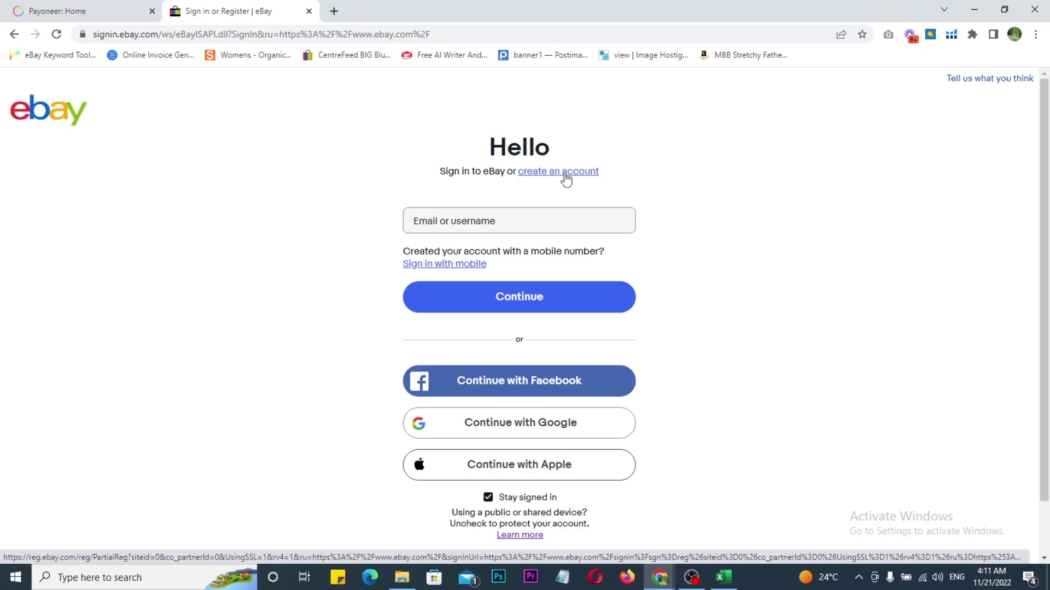
pyautogui.click(723, 577)
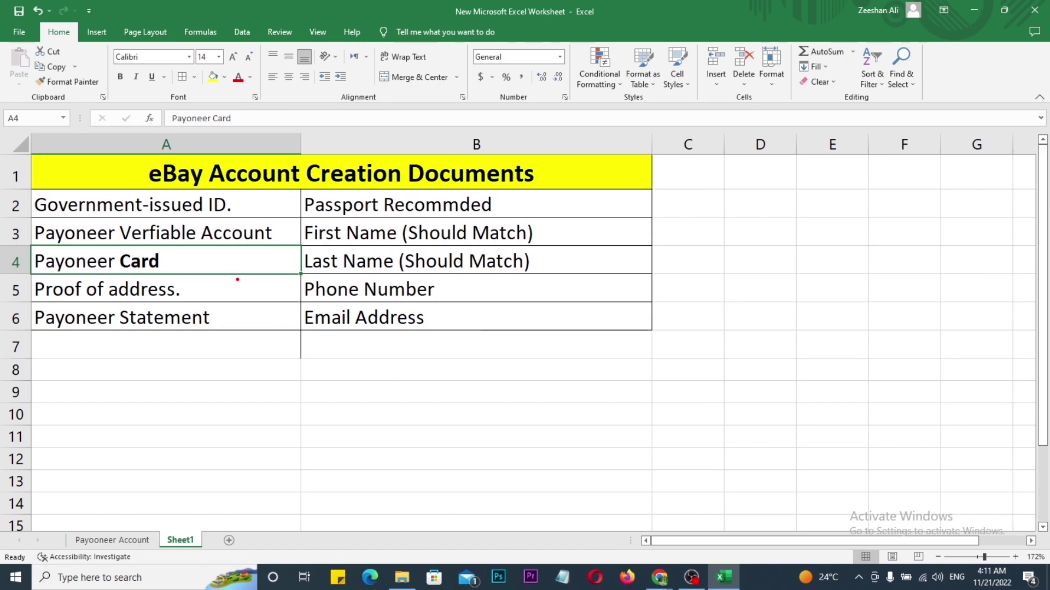
# Step: Tick Payoneer Card (A4) and 'Proof of address.' (row 5), and draw an arrow across row 7
pyautogui.moveTo(183, 255); pyautogui.dragTo(216, 254)
pyautogui.moveTo(212, 284); pyautogui.dragTo(241, 283)
pyautogui.moveTo(31, 339)
pyautogui.mouseDown()
pyautogui.moveTo(260, 342)
pyautogui.moveTo(36, 338)
pyautogui.moveTo(118, 364)
pyautogui.mouseUp()
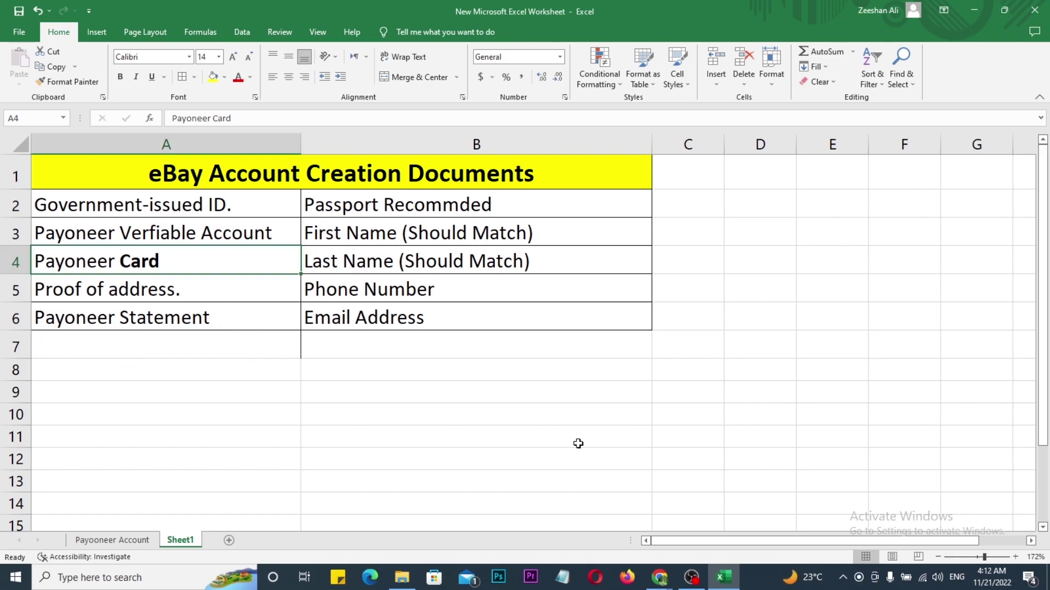
pyautogui.moveTo(660, 578)
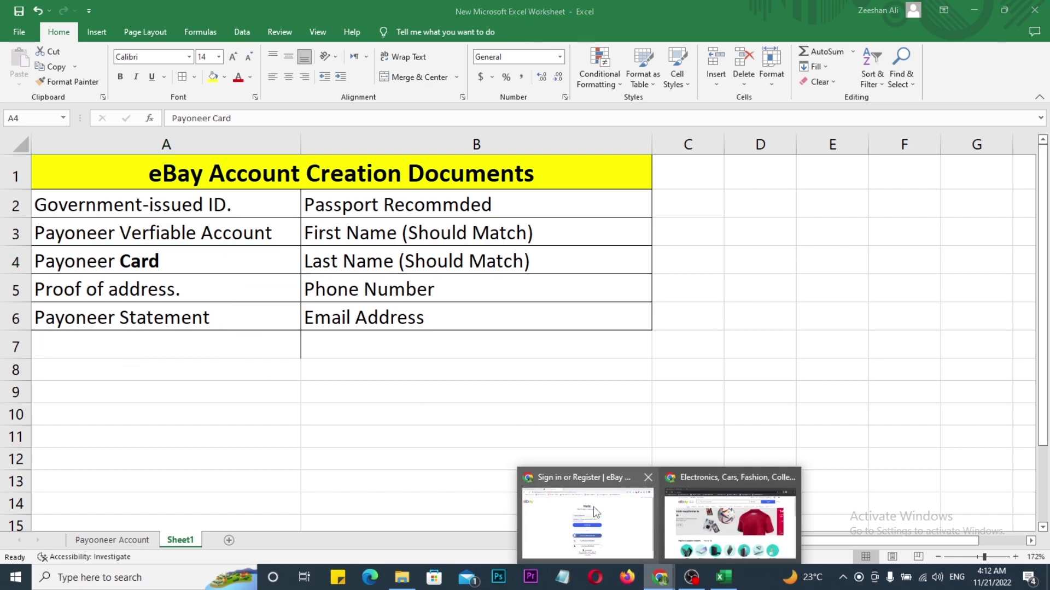
pyautogui.click(593, 506)
pyautogui.click(94, 13)
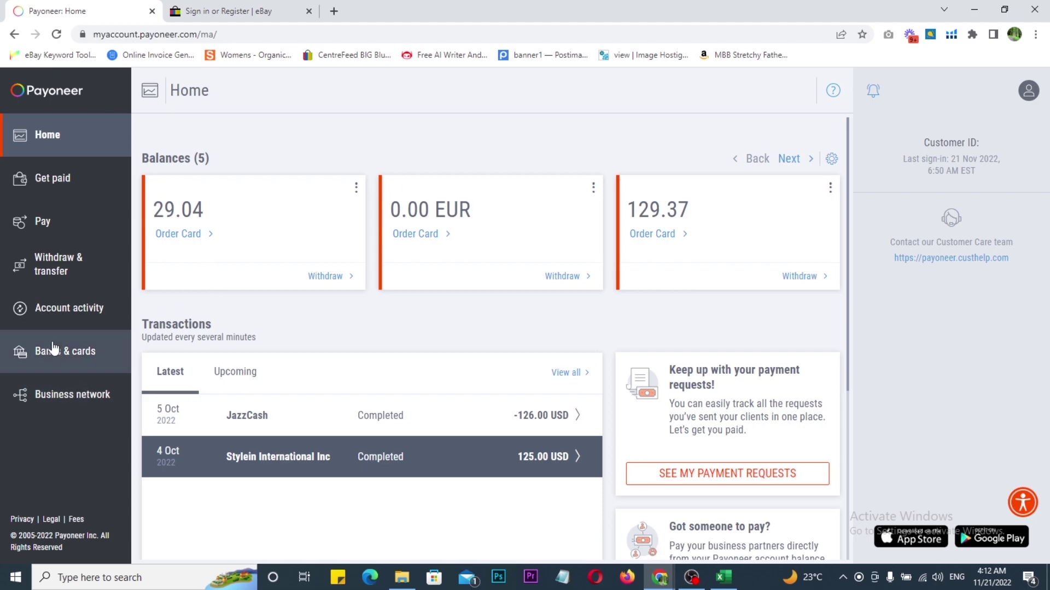
pyautogui.hotkey('alt', 'Tab')
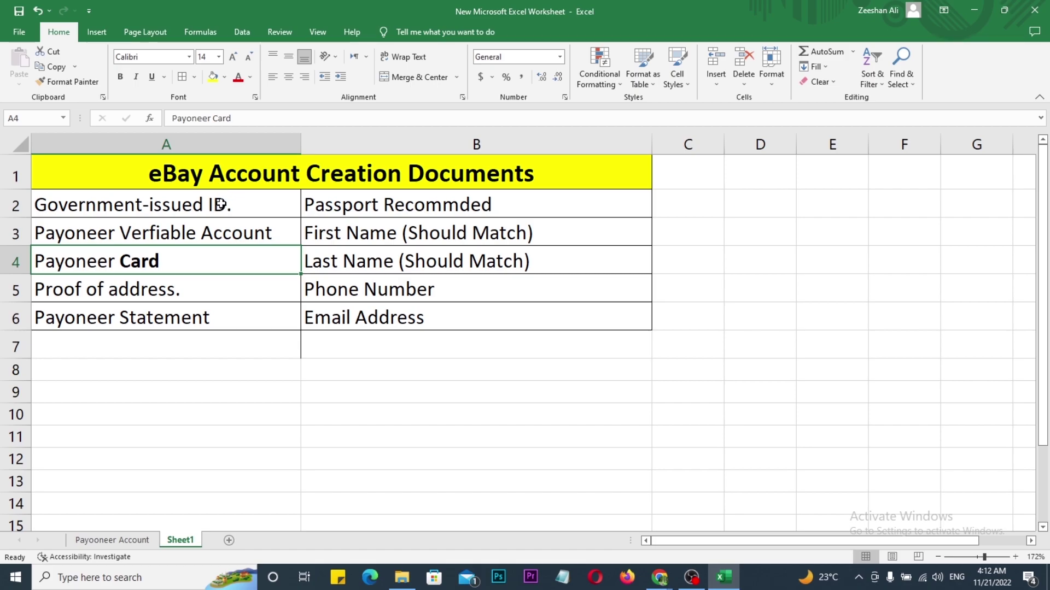
# Step: Select the ID, statement and first-name entries, then tick the Passport and Name requirements in B2
pyautogui.click(220, 205)
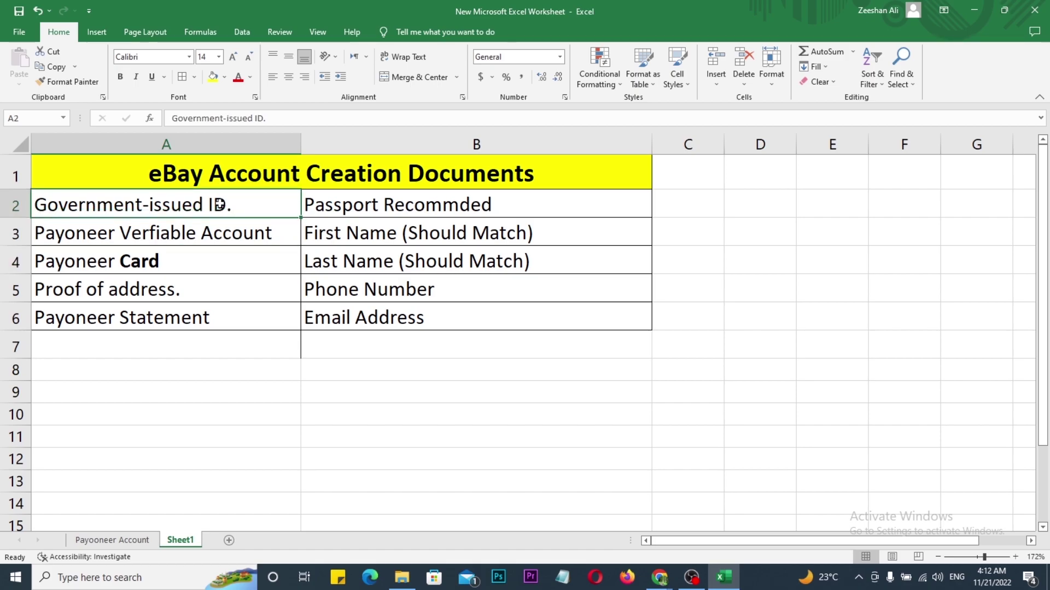
pyautogui.click(181, 315)
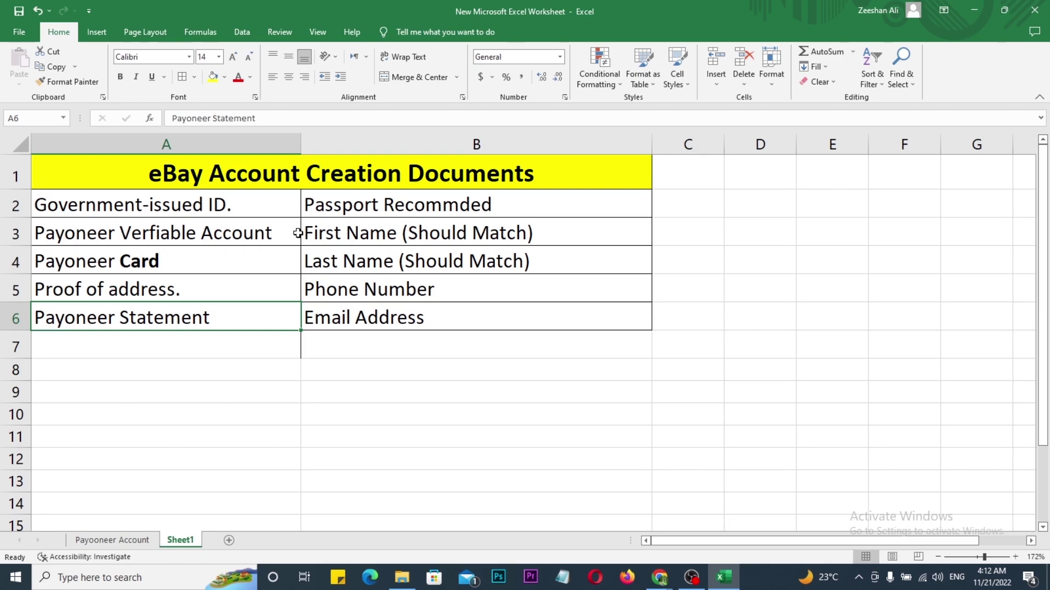
pyautogui.click(472, 229)
pyautogui.moveTo(506, 206); pyautogui.dragTo(561, 188)
pyautogui.click(565, 192)
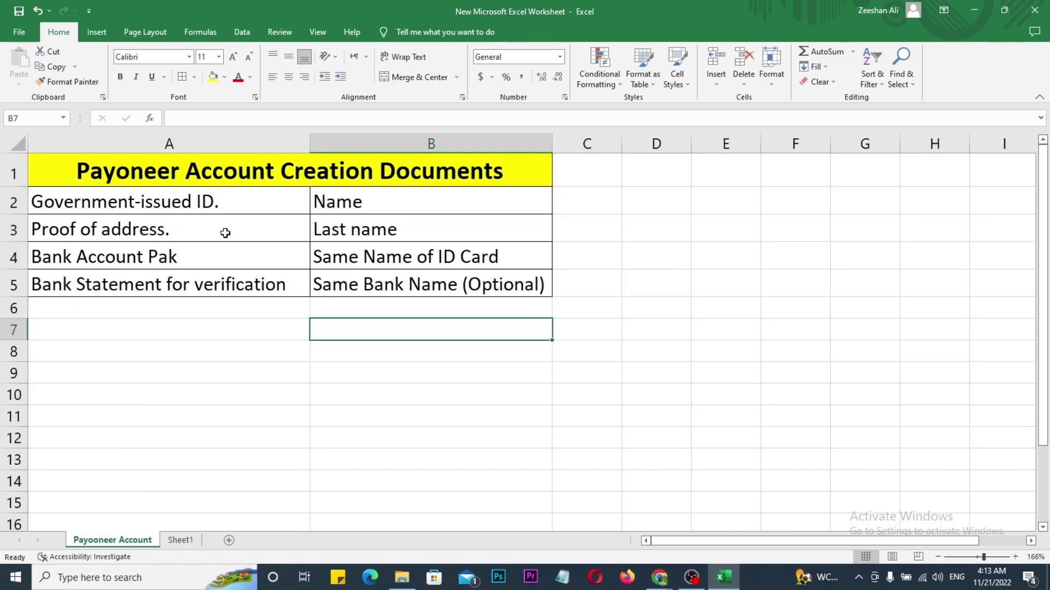
pyautogui.moveTo(408, 201); pyautogui.dragTo(485, 185)
# Step: Compare 'Last Name (Should Match)' on the eBay sheet with the Payoneer sheet, ticking its last-name entry
pyautogui.click(180, 539)
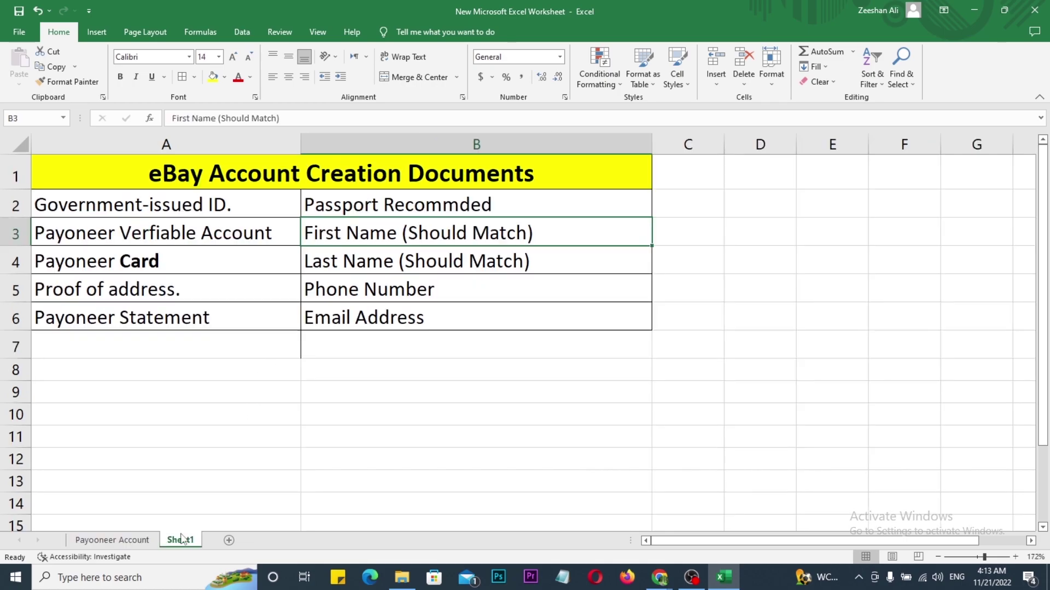
pyautogui.click(339, 261)
pyautogui.click(118, 539)
pyautogui.moveTo(431, 222); pyautogui.dragTo(509, 208)
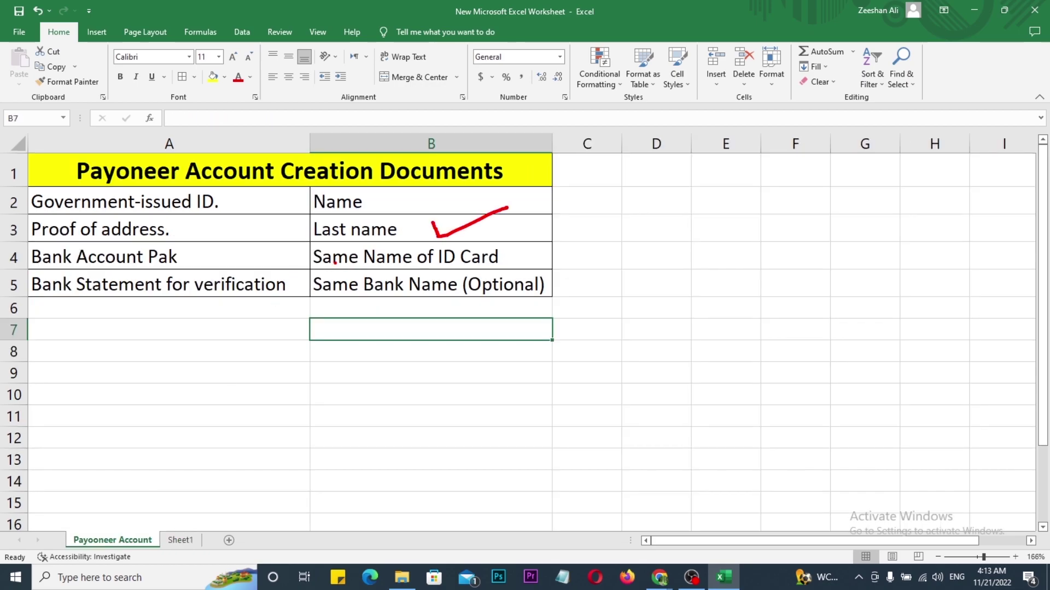
pyautogui.click(180, 540)
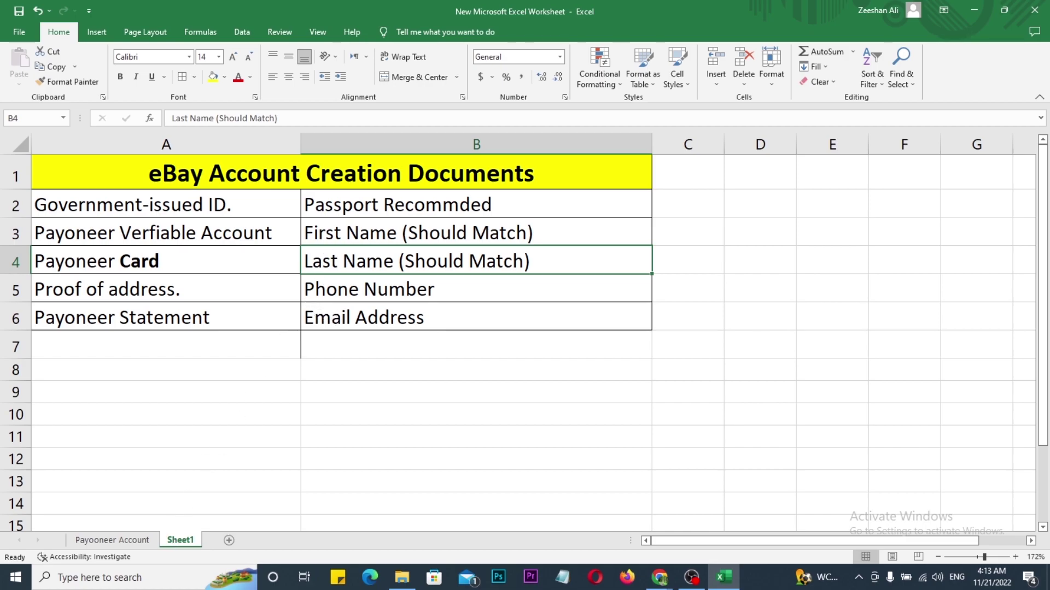
# Step: Box and tick the first/last name, Phone Number and Email Address rows, then clear the ink
pyautogui.moveTo(289, 215); pyautogui.dragTo(554, 275)
pyautogui.moveTo(539, 250); pyautogui.dragTo(623, 237)
pyautogui.moveTo(513, 288); pyautogui.dragTo(555, 284)
pyautogui.moveTo(493, 319)
pyautogui.mouseDown()
pyautogui.moveTo(502, 337)
pyautogui.moveTo(560, 314)
pyautogui.mouseUp()
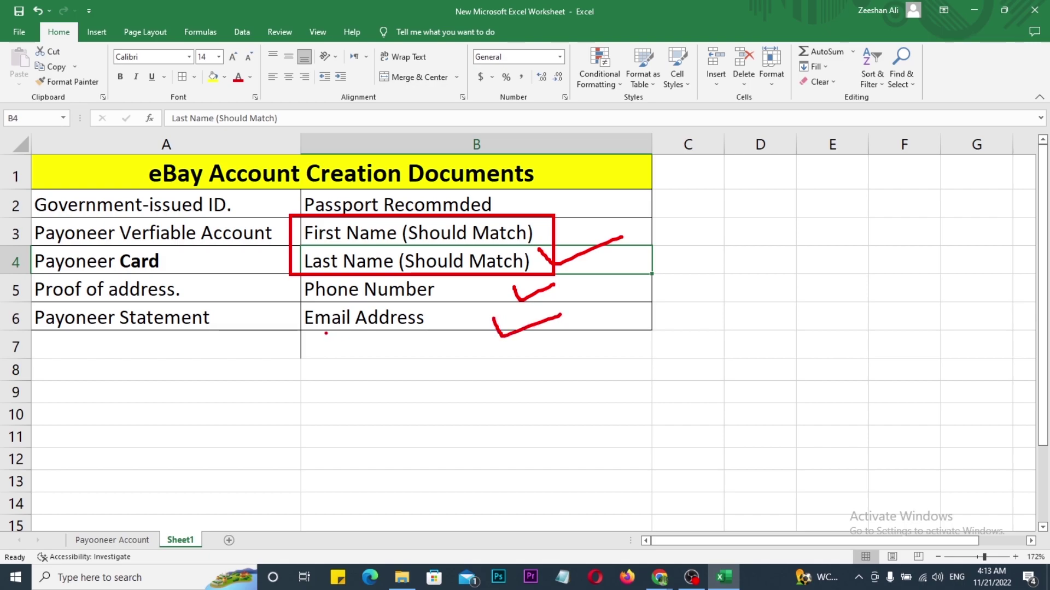
pyautogui.moveTo(443, 292)
pyautogui.mouseDown()
pyautogui.moveTo(463, 290)
pyautogui.moveTo(447, 328)
pyautogui.moveTo(488, 310)
pyautogui.moveTo(483, 330)
pyautogui.mouseUp()
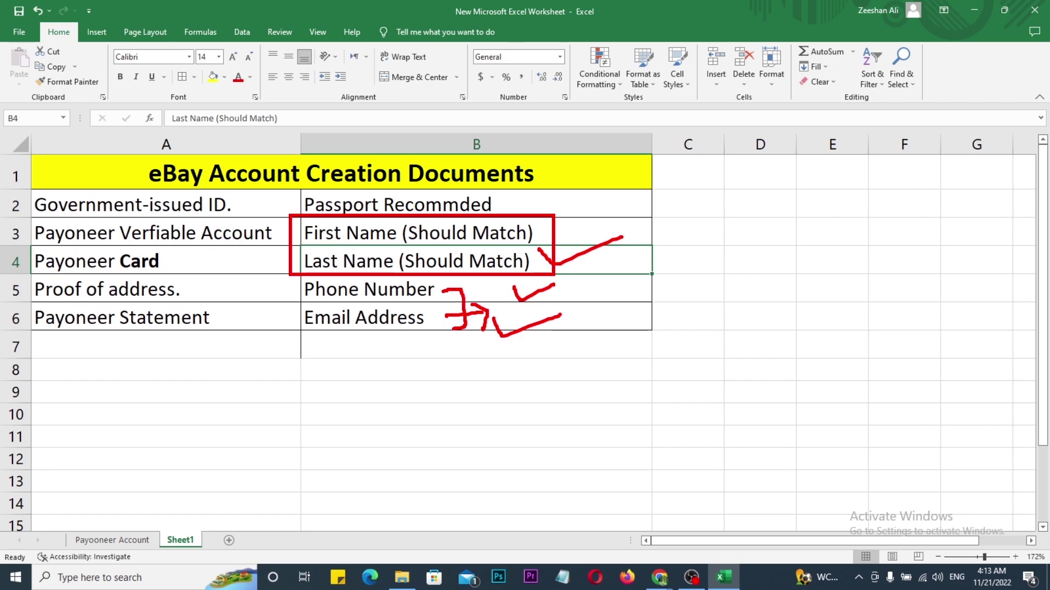
pyautogui.press('Escape')
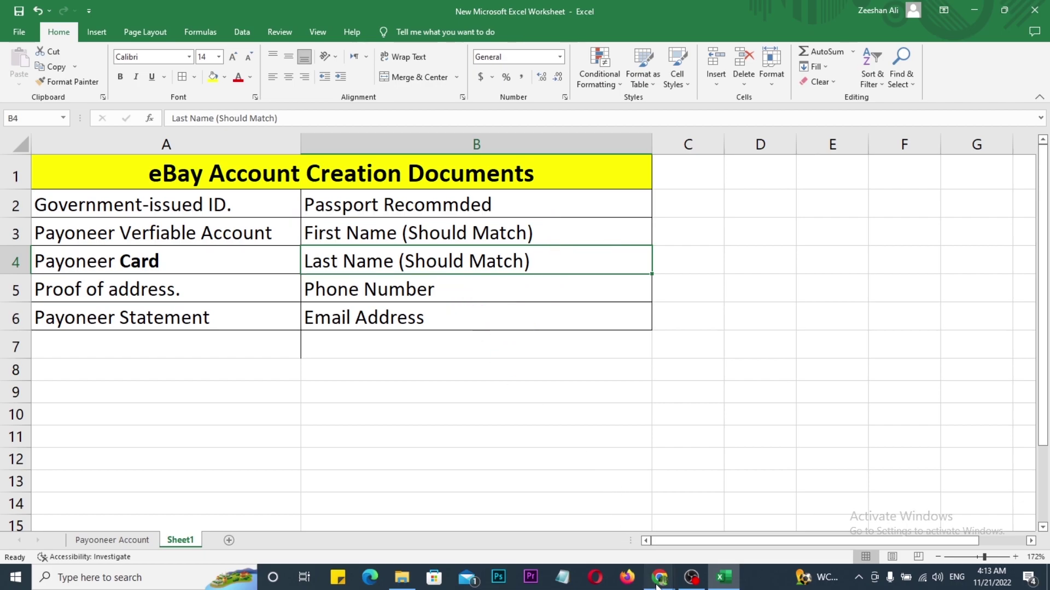
pyautogui.click(659, 577)
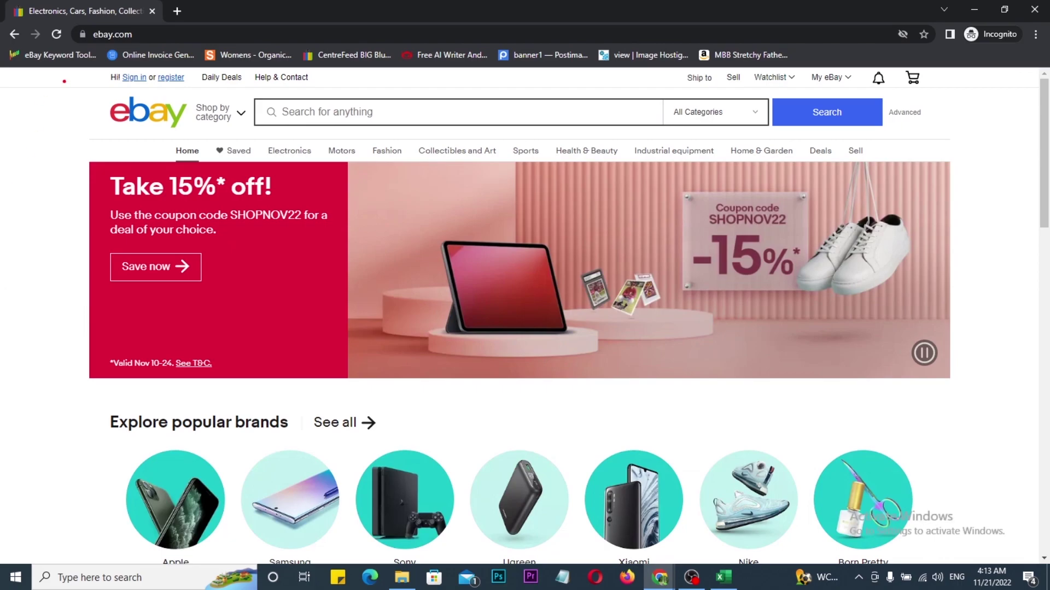
# Step: Frame and tick the eBay logo and the Hello sign-in section, then clear the marks
pyautogui.moveTo(93, 67); pyautogui.dragTo(227, 115)
pyautogui.moveTo(83, 102)
pyautogui.mouseDown()
pyautogui.moveTo(146, 87)
pyautogui.moveTo(181, 102)
pyautogui.moveTo(219, 72)
pyautogui.mouseUp()
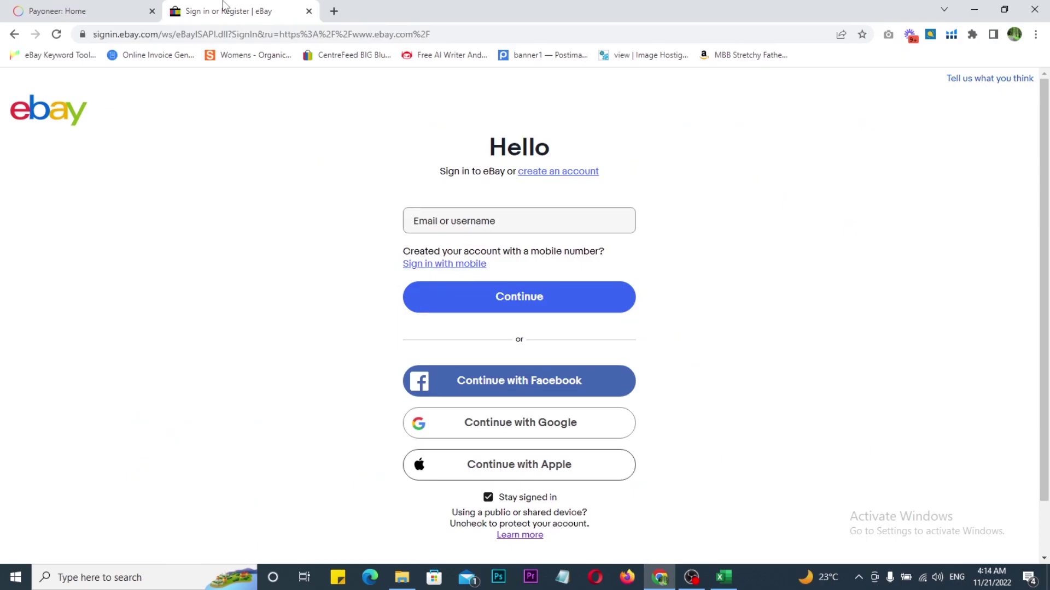
pyautogui.moveTo(348, 97); pyautogui.dragTo(700, 342)
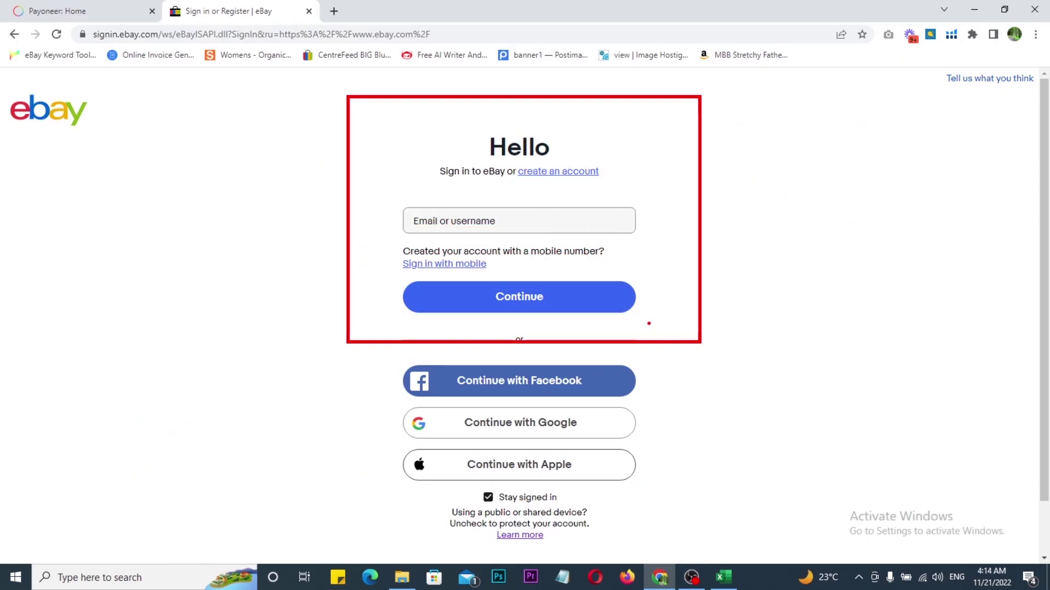
pyautogui.moveTo(616, 137); pyautogui.dragTo(675, 116)
pyautogui.press('Escape')
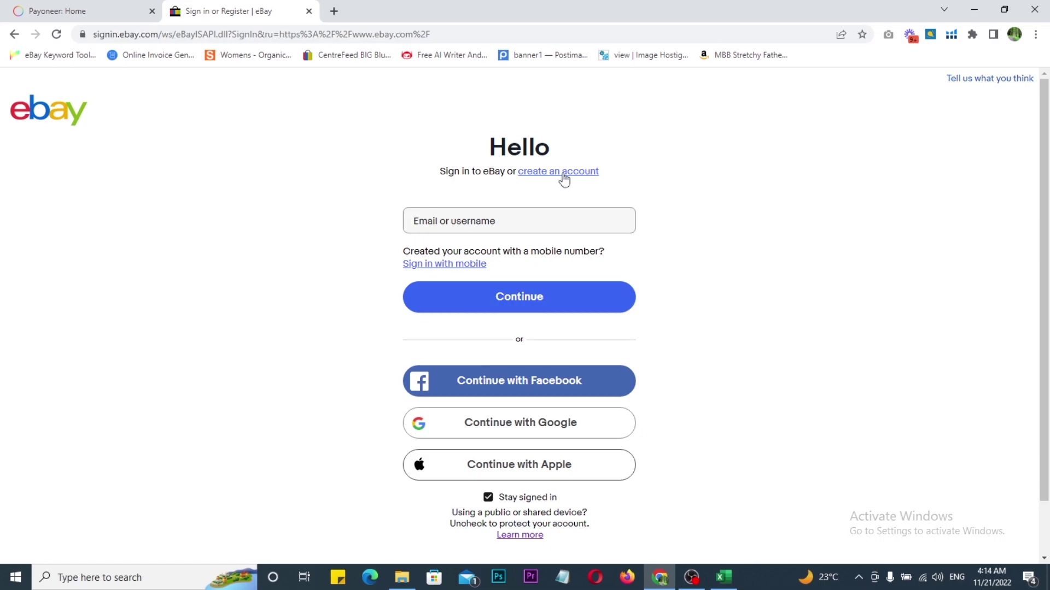
# Step: Open eBay's create-an-account form and mark the account type choice
pyautogui.click(563, 178)
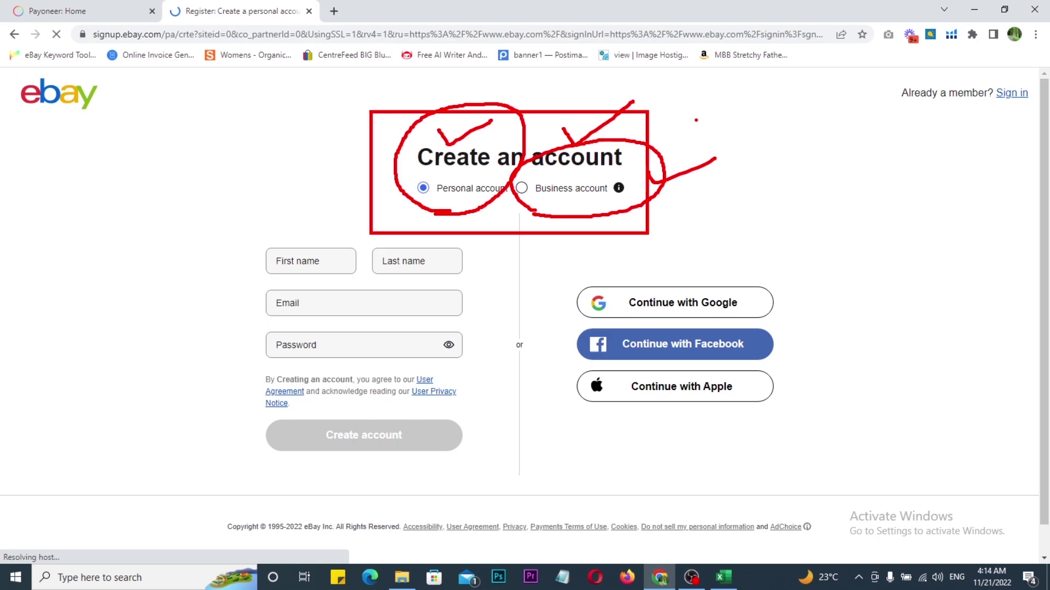
pyautogui.moveTo(673, 118); pyautogui.dragTo(712, 103)
pyautogui.press('Escape')
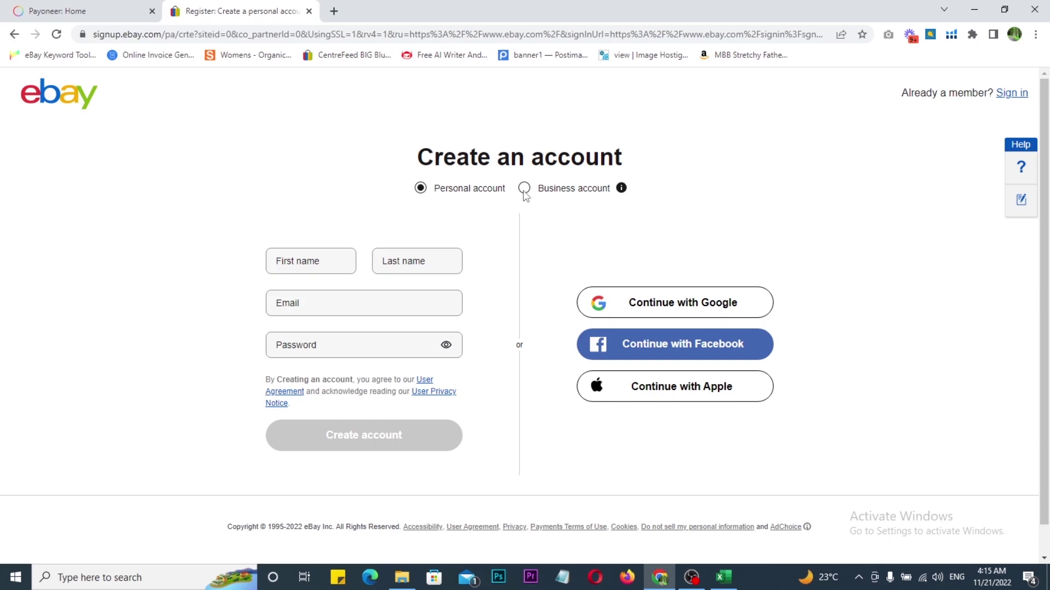
# Step: Keep Personal account selected and submit the completed sign-up form with Create account
pyautogui.click(523, 190)
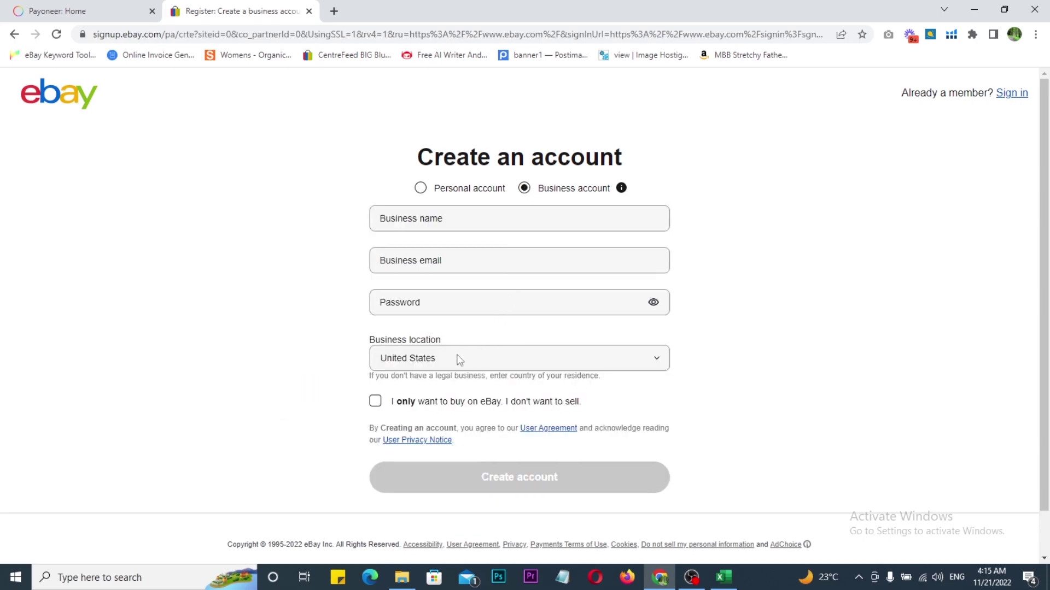
pyautogui.click(421, 190)
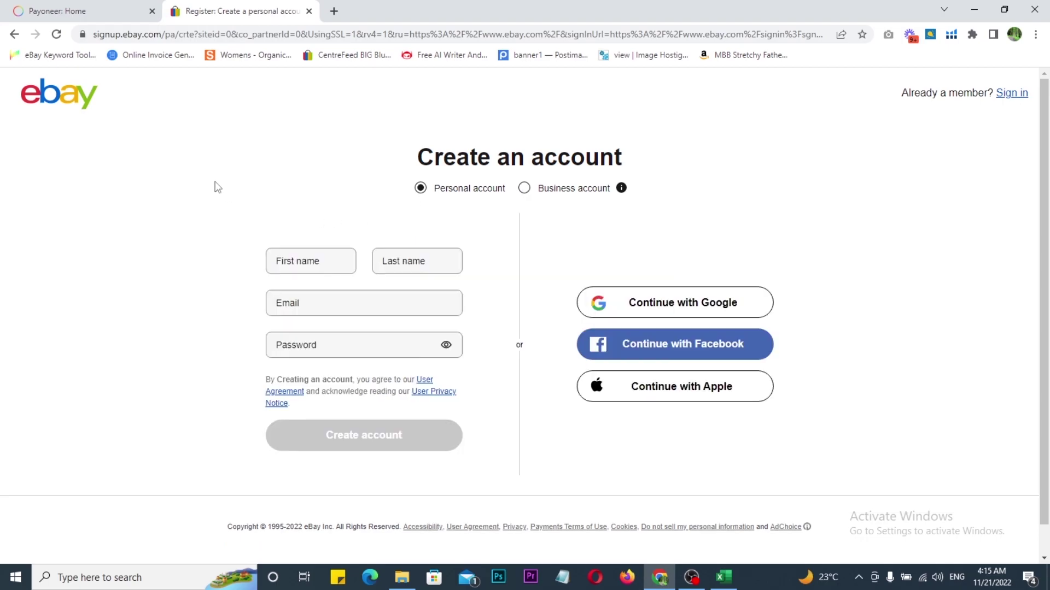
pyautogui.moveTo(176, 148)
pyautogui.mouseDown()
pyautogui.moveTo(495, 436)
pyautogui.moveTo(520, 476)
pyautogui.mouseUp()
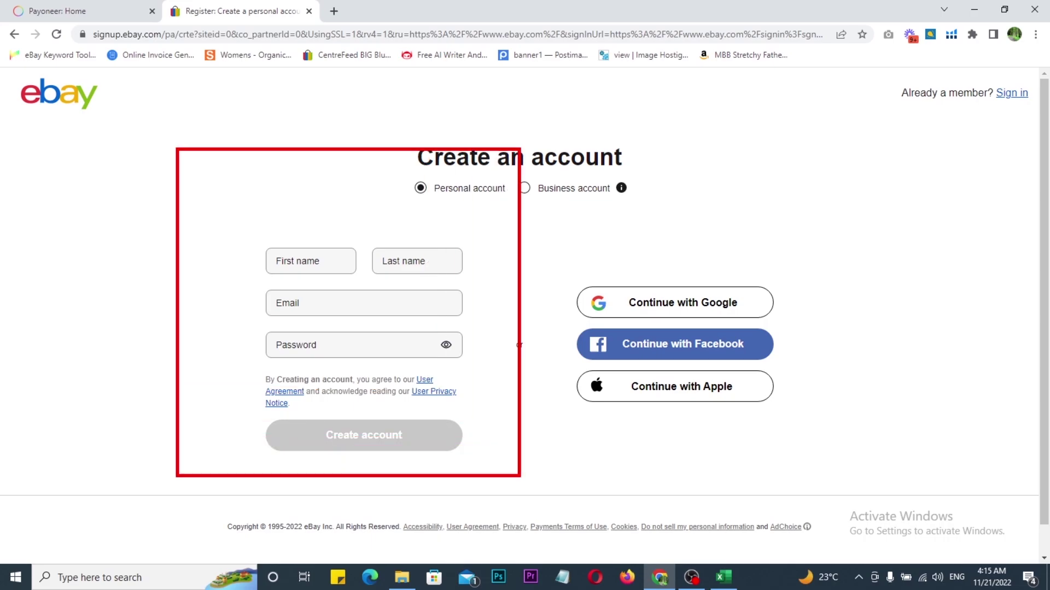
pyautogui.press('Escape')
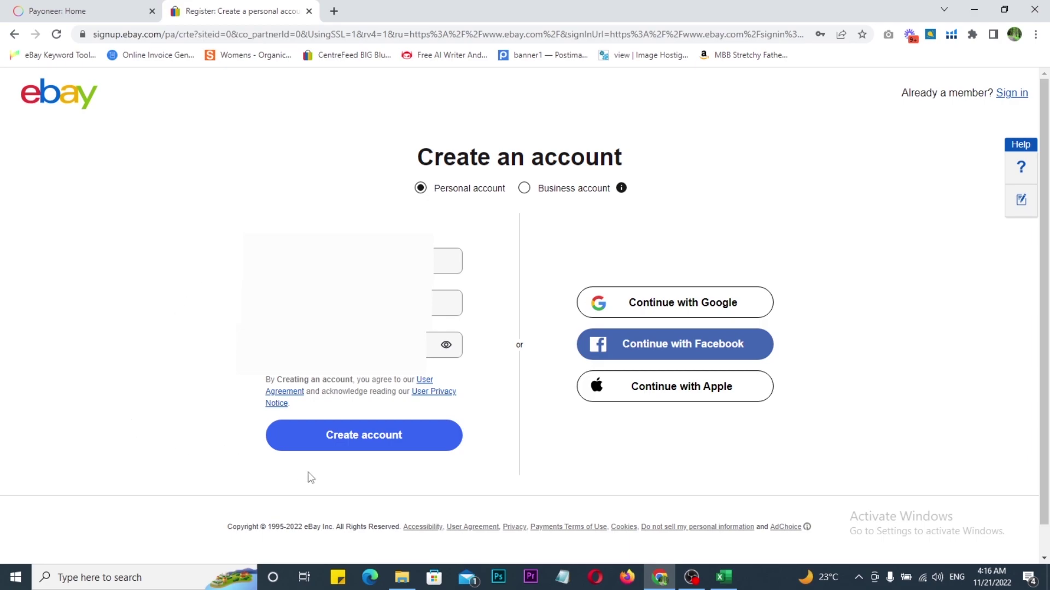
pyautogui.click(352, 444)
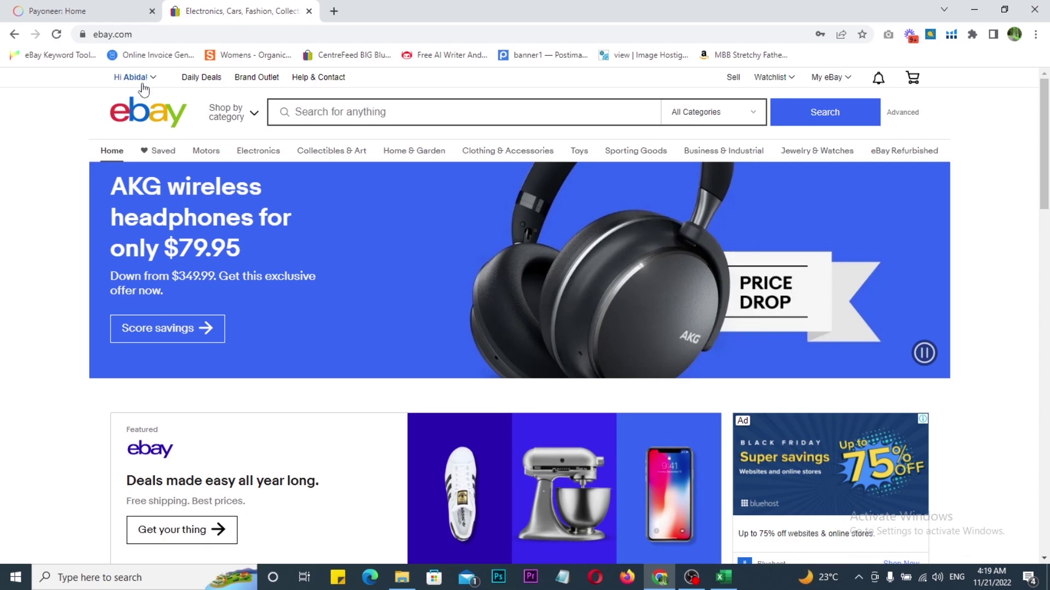
# Step: Open eBay Account settings in a new tab and switch to it
pyautogui.moveTo(144, 87)
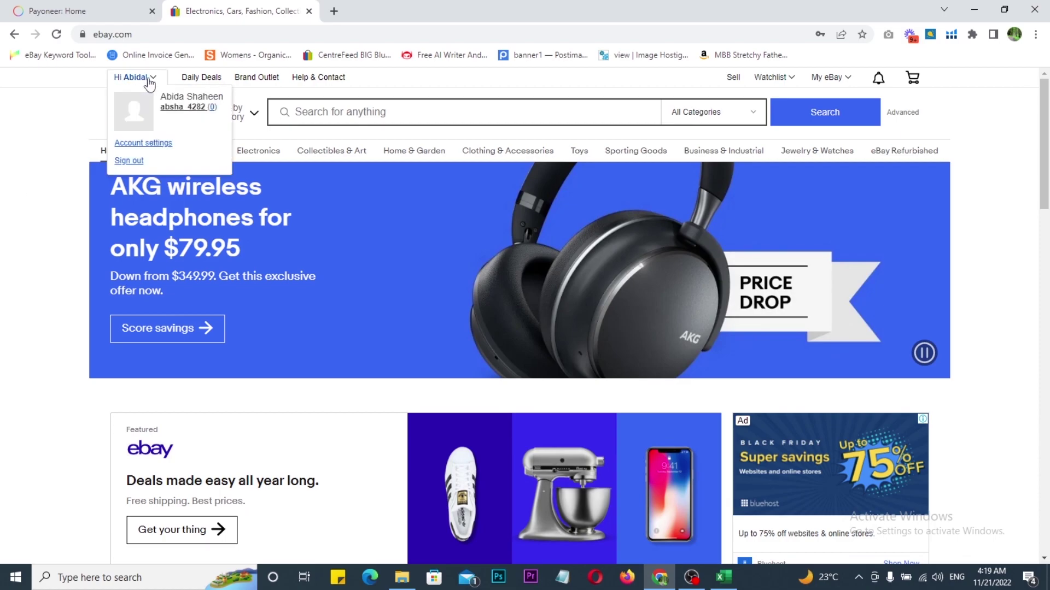
pyautogui.rightClick(147, 148)
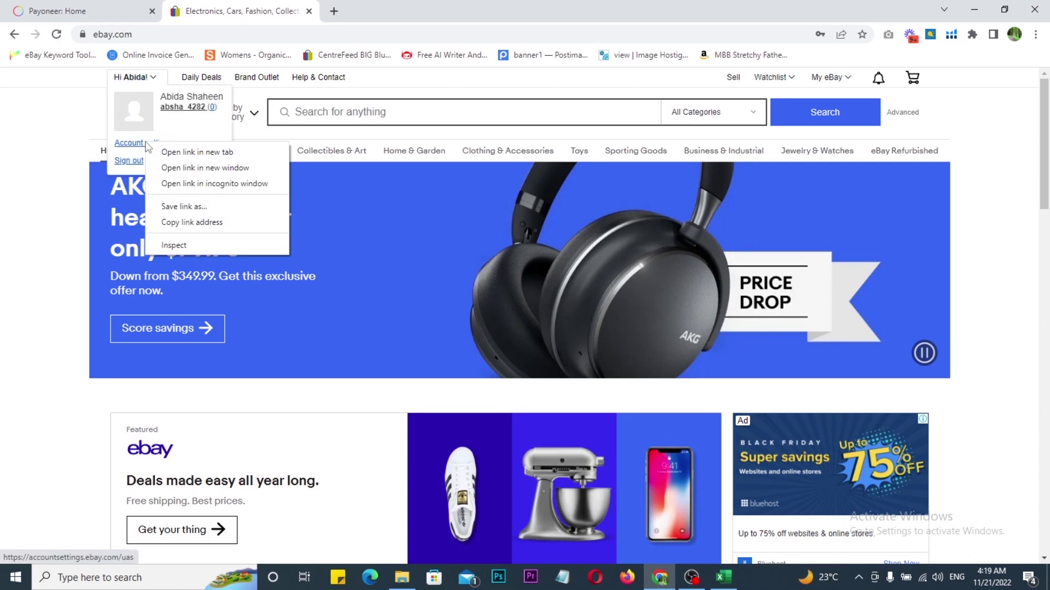
pyautogui.click(191, 150)
pyautogui.click(376, 9)
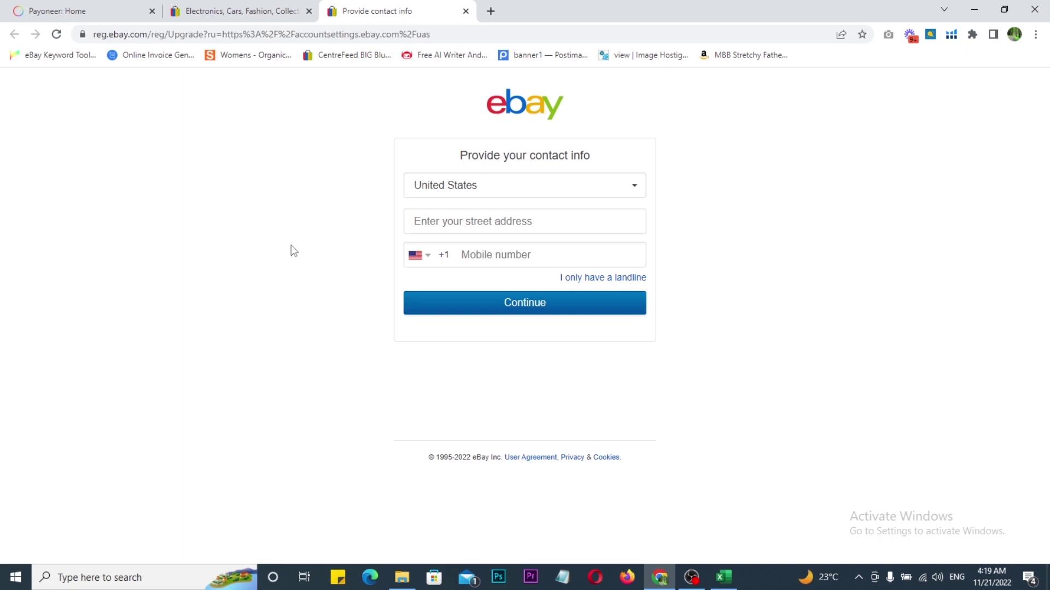
# Step: Set the country to Pakistan, mark the filled address and mobile fields, and continue
pyautogui.click(471, 193)
pyautogui.press('p')
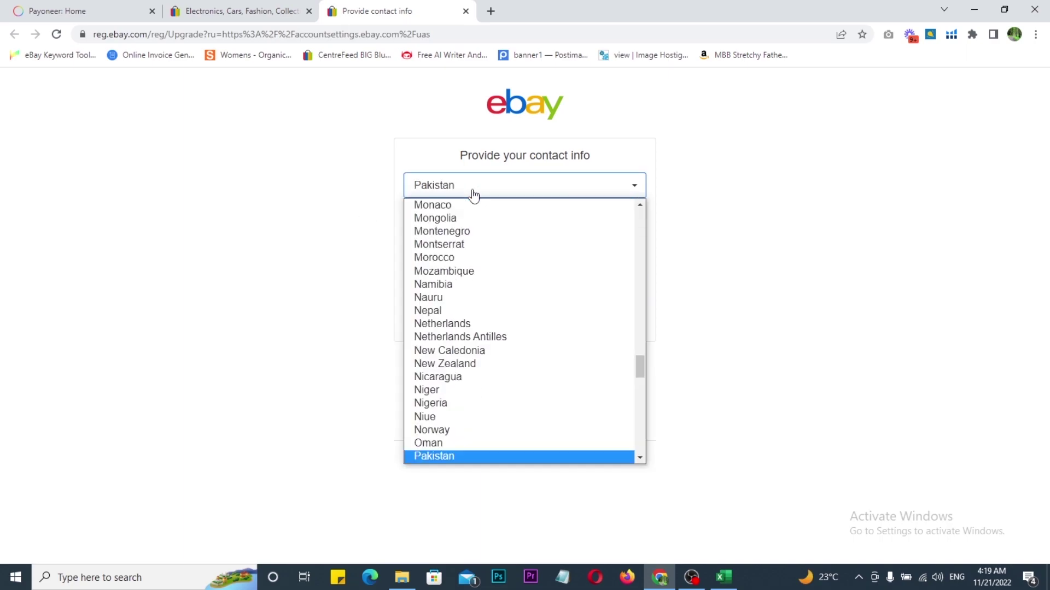
pyautogui.press('Return')
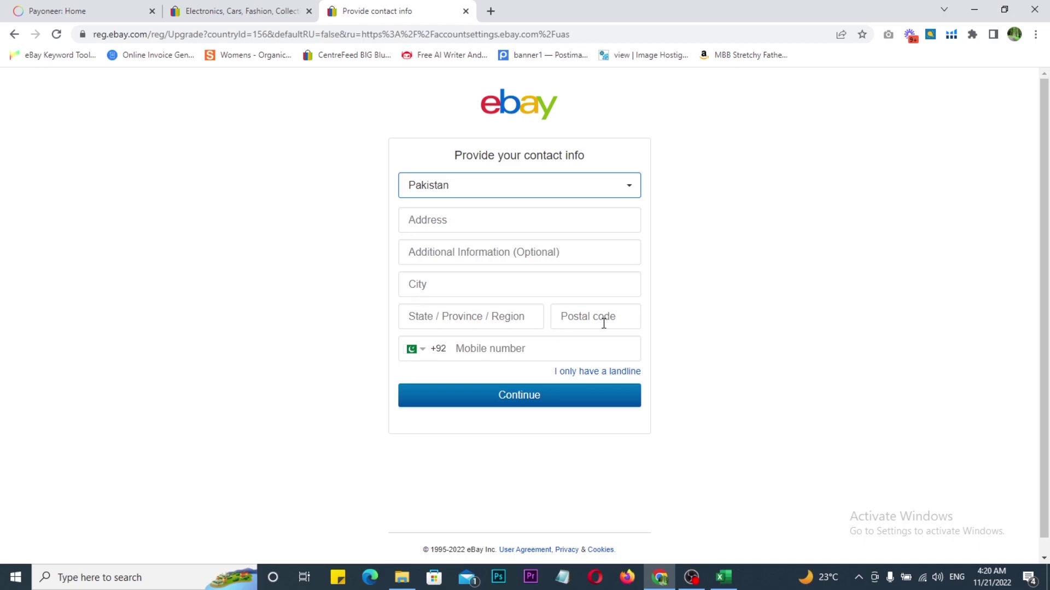
pyautogui.moveTo(311, 103)
pyautogui.mouseDown()
pyautogui.moveTo(684, 375)
pyautogui.moveTo(733, 489)
pyautogui.mouseUp()
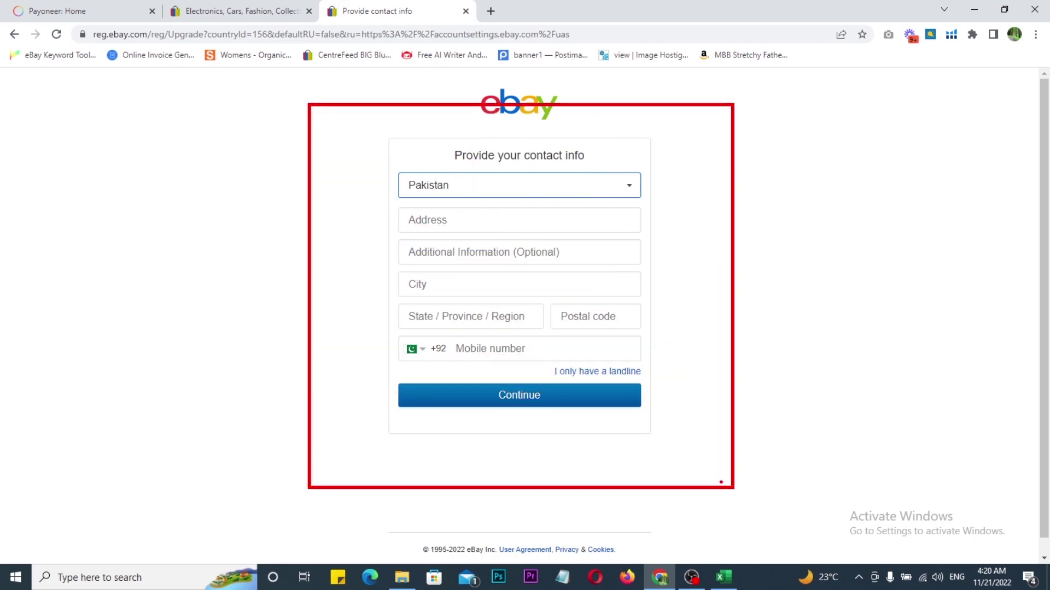
pyautogui.moveTo(578, 205)
pyautogui.mouseDown()
pyautogui.moveTo(588, 218)
pyautogui.moveTo(623, 192)
pyautogui.mouseUp()
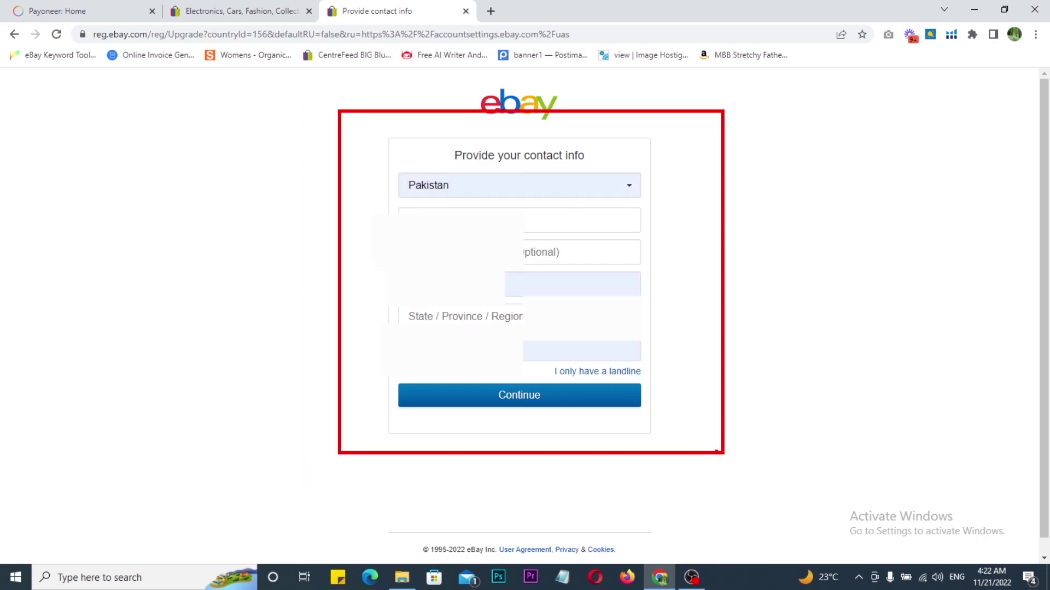
pyautogui.moveTo(681, 304); pyautogui.dragTo(742, 288)
pyautogui.press('Escape')
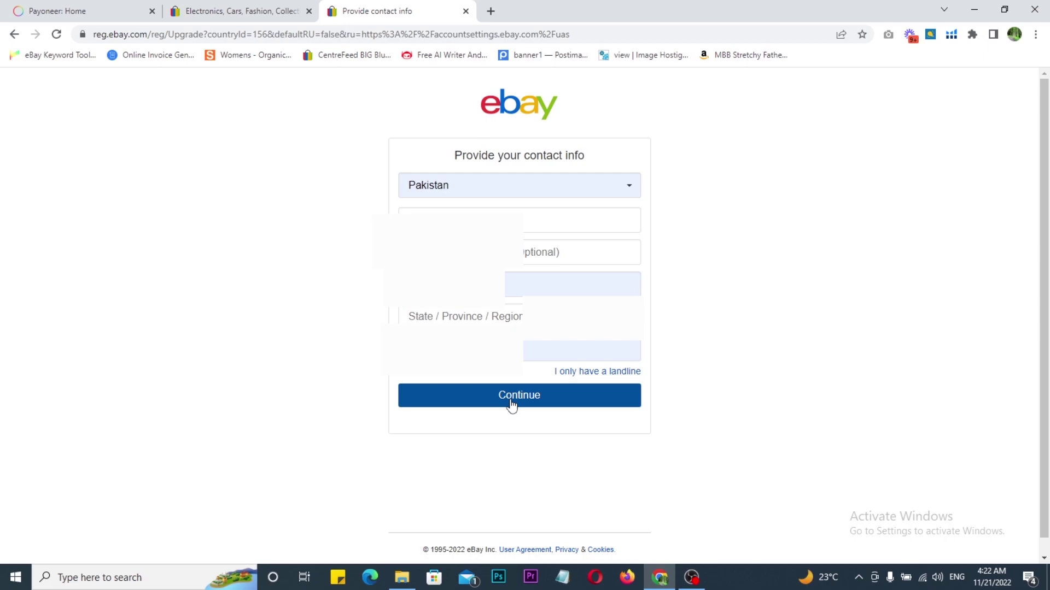
pyautogui.click(511, 405)
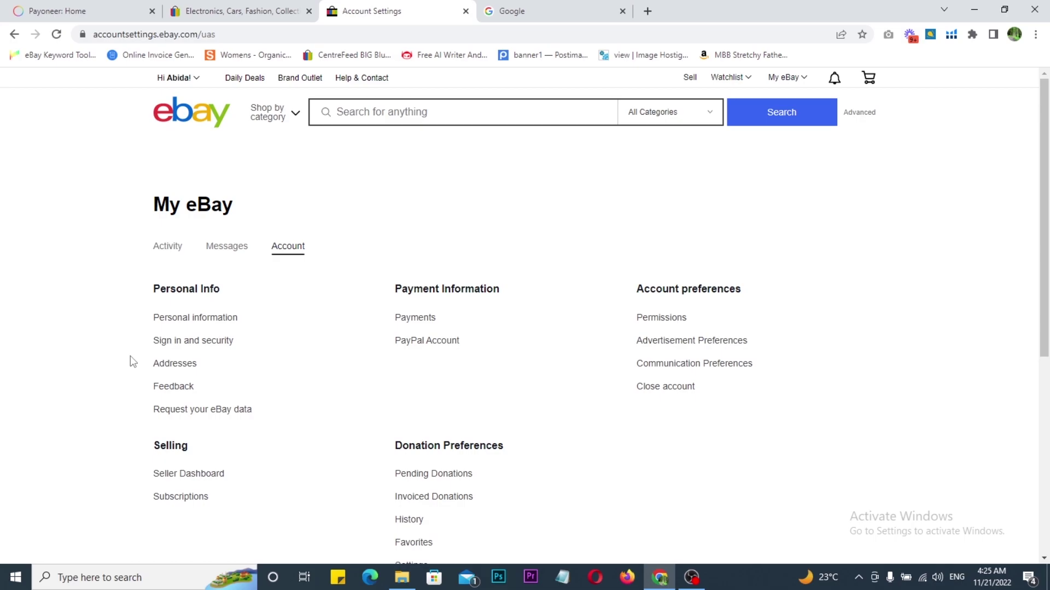
# Step: Search Google for eBay business policies and open the 'Business policies - eBay' help article
pyautogui.scroll(-6, 133, 362)
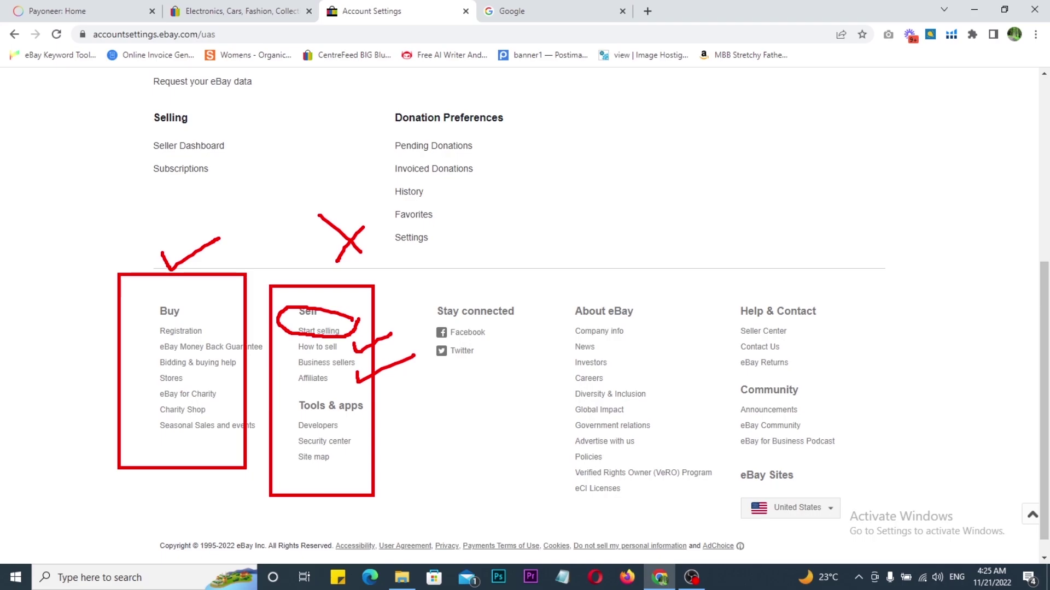
pyautogui.click(517, 17)
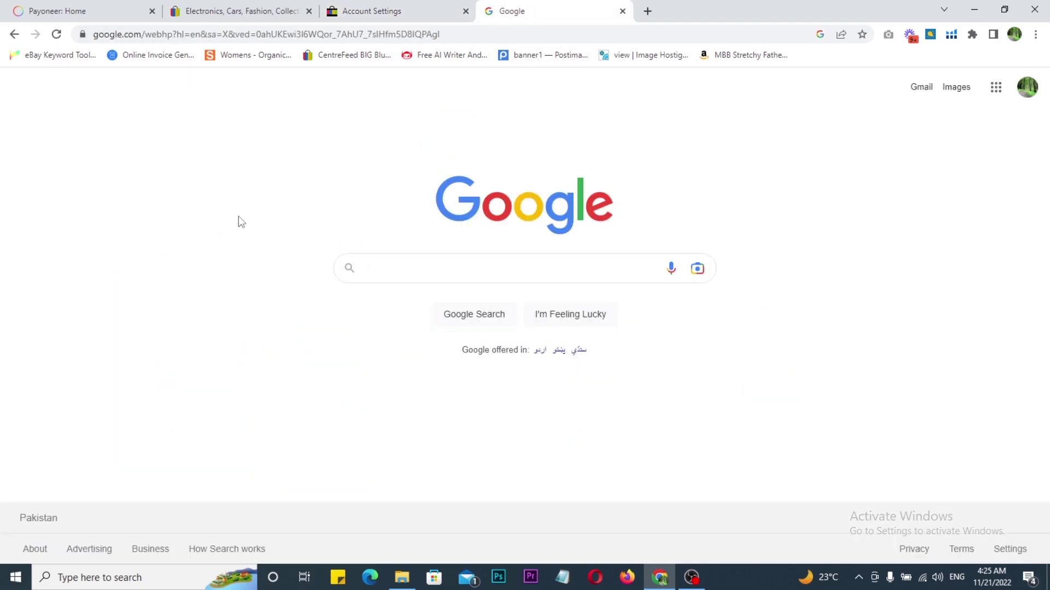
pyautogui.write('ebay business policies')
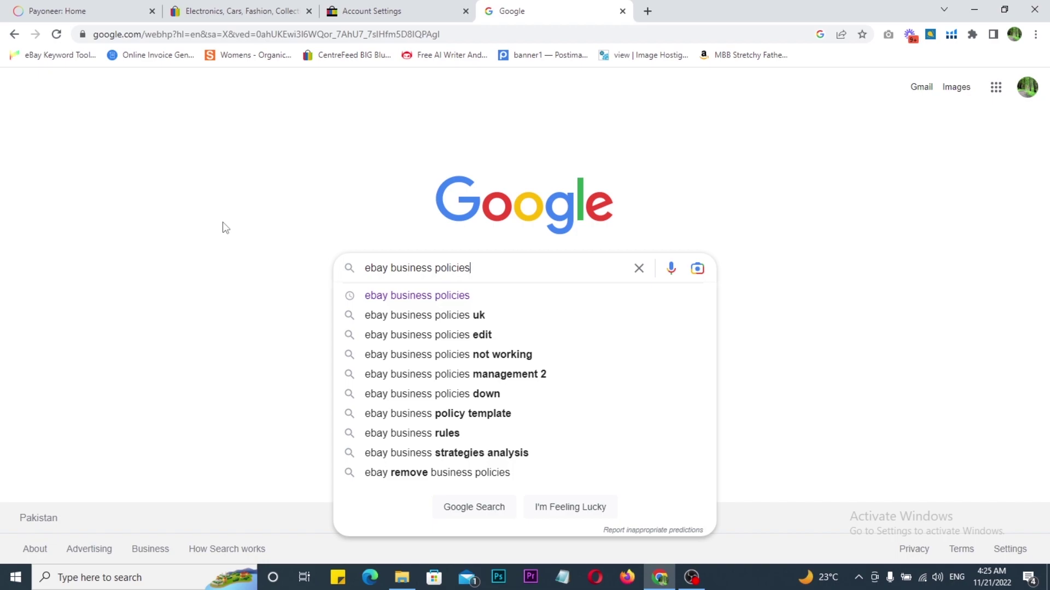
pyautogui.press('Down')
pyautogui.press('Down')
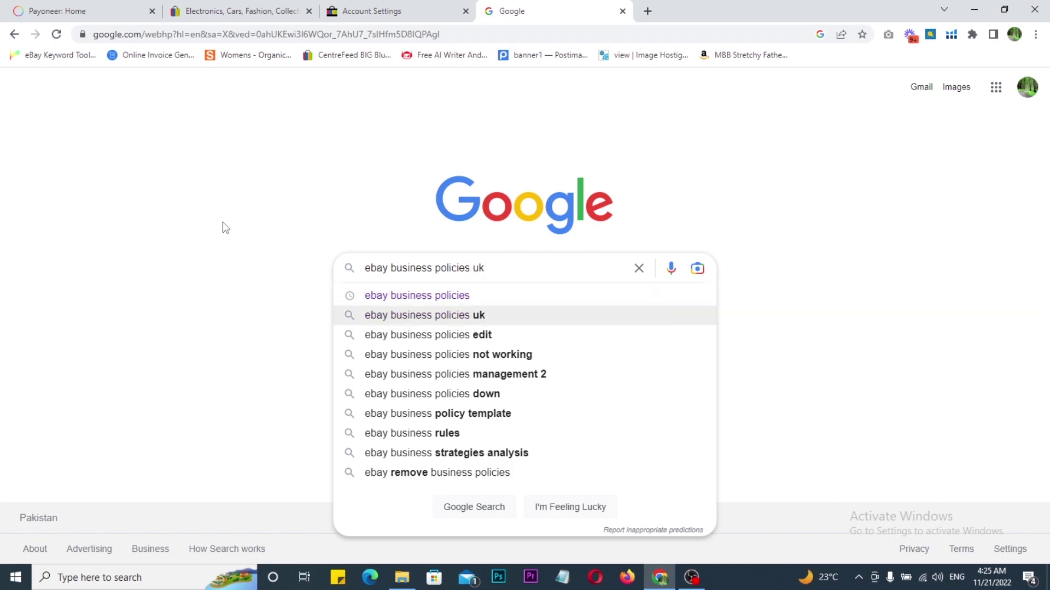
pyautogui.click(428, 295)
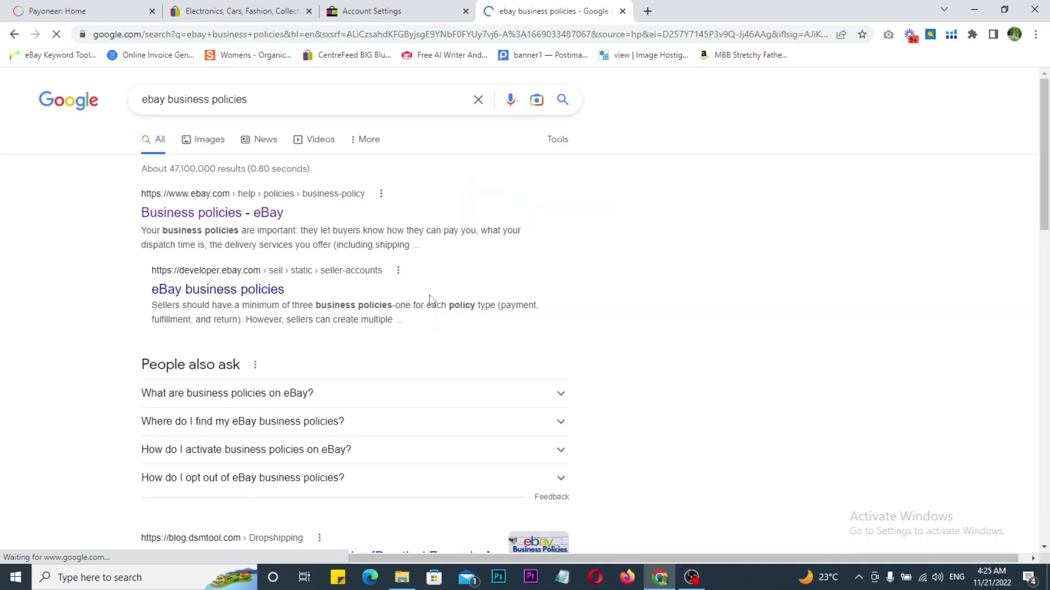
pyautogui.click(188, 215)
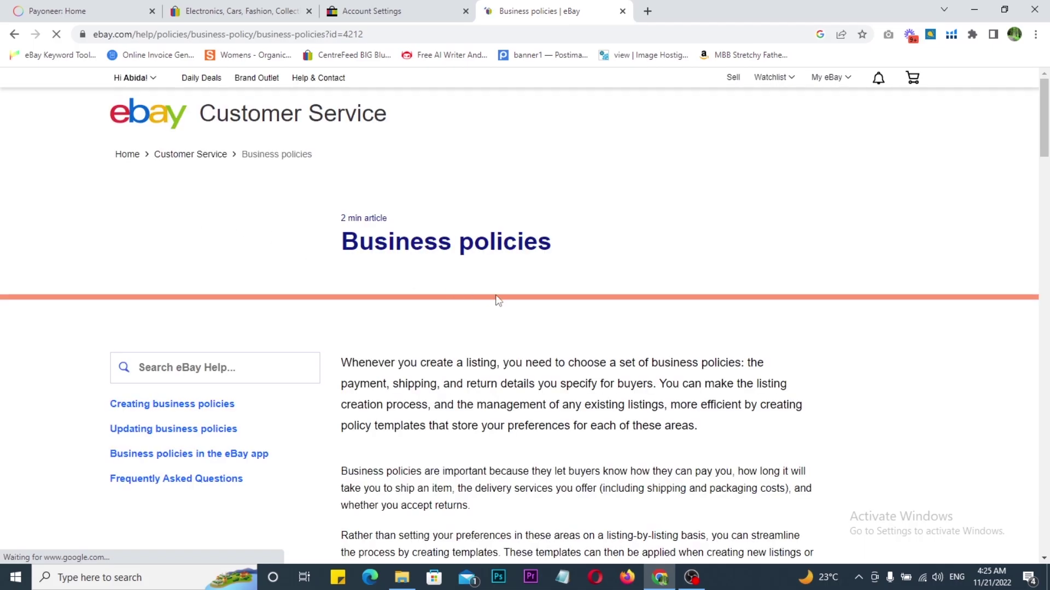
# Step: Opt into business policies via the article's opt-in link, then return to the Excel checklist
pyautogui.scroll(-5, 497, 296)
pyautogui.scroll(-2, 498, 297)
pyautogui.scroll(-2, 486, 289)
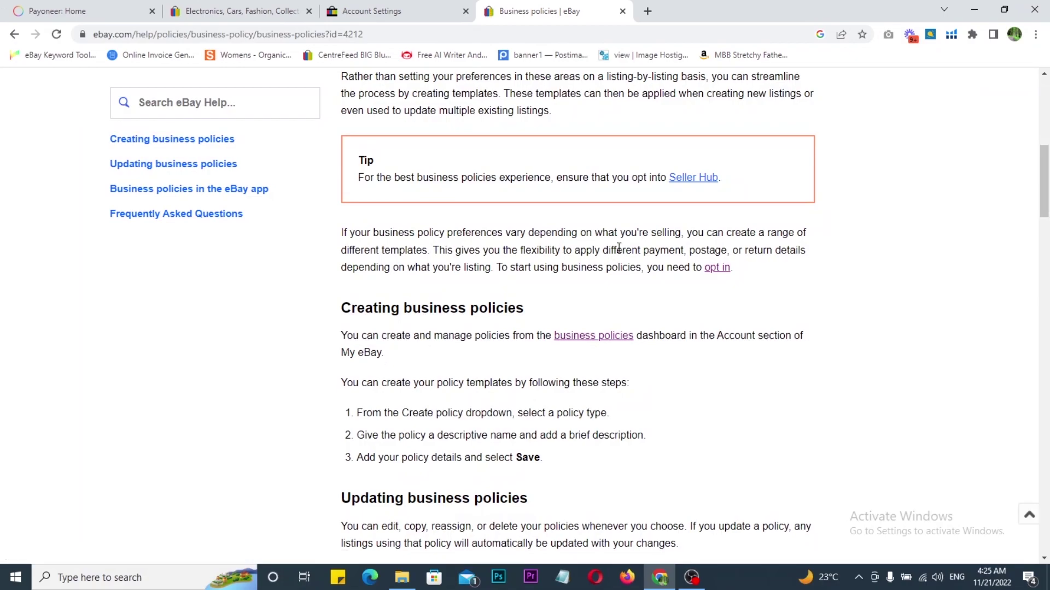
pyautogui.moveTo(689, 241)
pyautogui.mouseDown()
pyautogui.moveTo(743, 290)
pyautogui.moveTo(818, 244)
pyautogui.mouseUp()
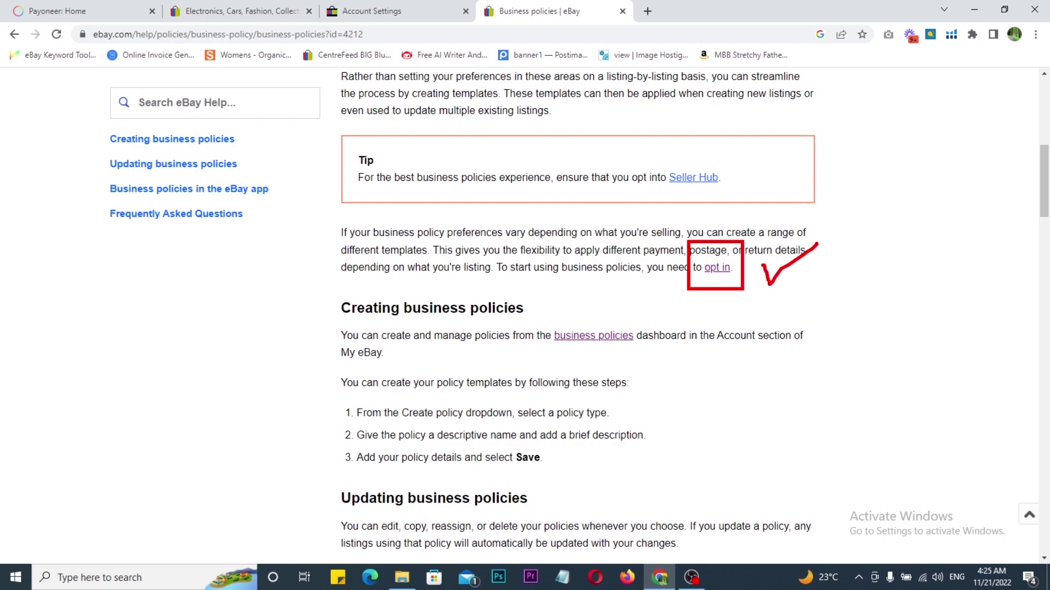
pyautogui.press('Escape')
pyautogui.click(716, 269)
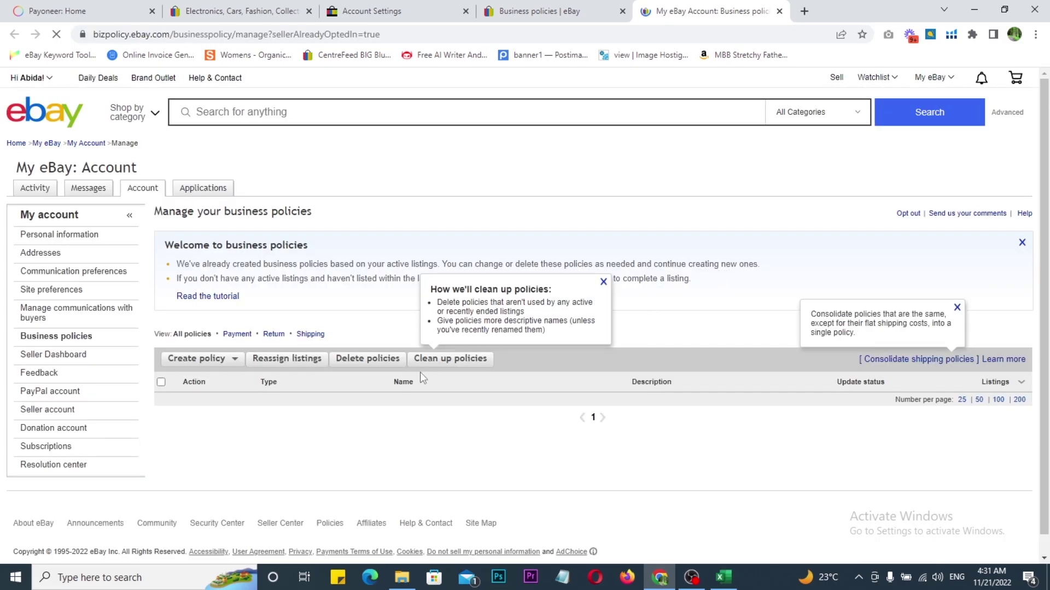
pyautogui.scroll(-1, 421, 378)
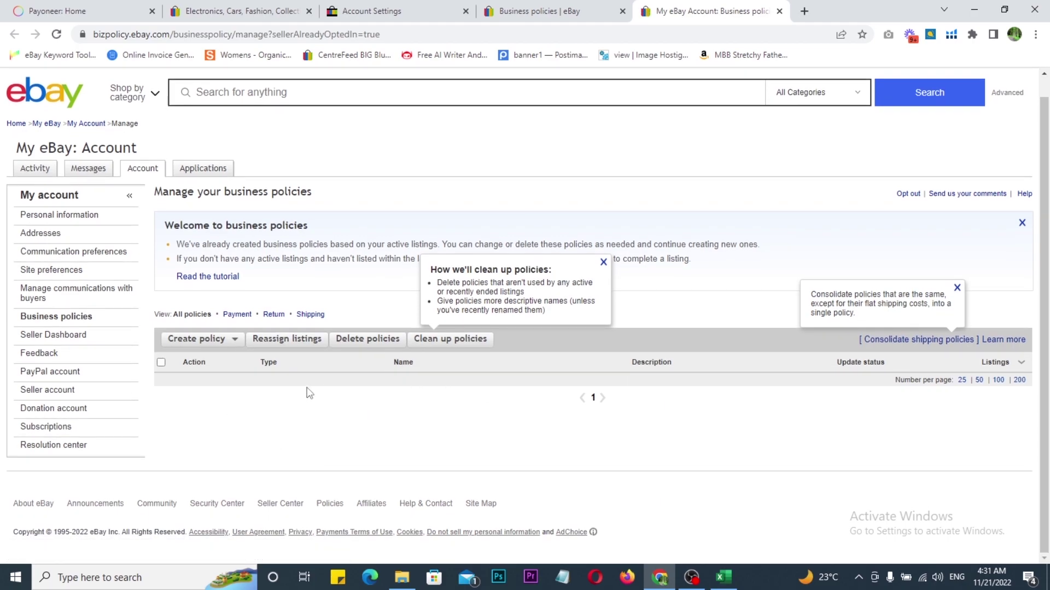
pyautogui.click(723, 577)
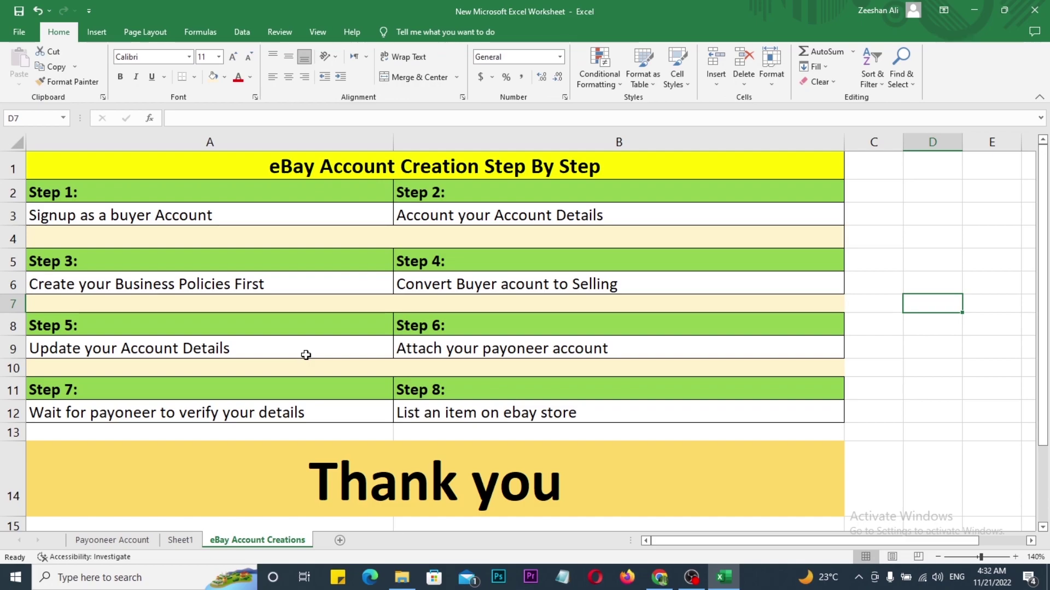
# Step: Outline and tick Steps 1, 2 and 3 (business policies) on the eBay Account Creations sheet
pyautogui.moveTo(24, 177); pyautogui.dragTo(228, 244)
pyautogui.moveTo(210, 206); pyautogui.dragTo(250, 191)
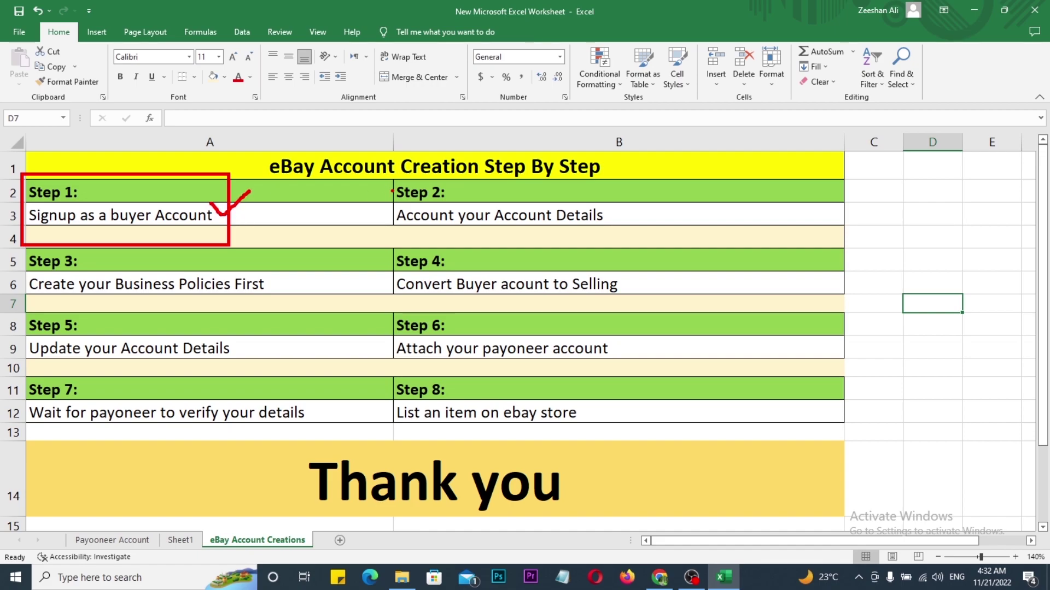
pyautogui.moveTo(379, 178)
pyautogui.mouseDown()
pyautogui.moveTo(542, 235)
pyautogui.moveTo(625, 238)
pyautogui.mouseUp()
pyautogui.moveTo(607, 204)
pyautogui.mouseDown()
pyautogui.moveTo(613, 217)
pyautogui.moveTo(690, 177)
pyautogui.mouseUp()
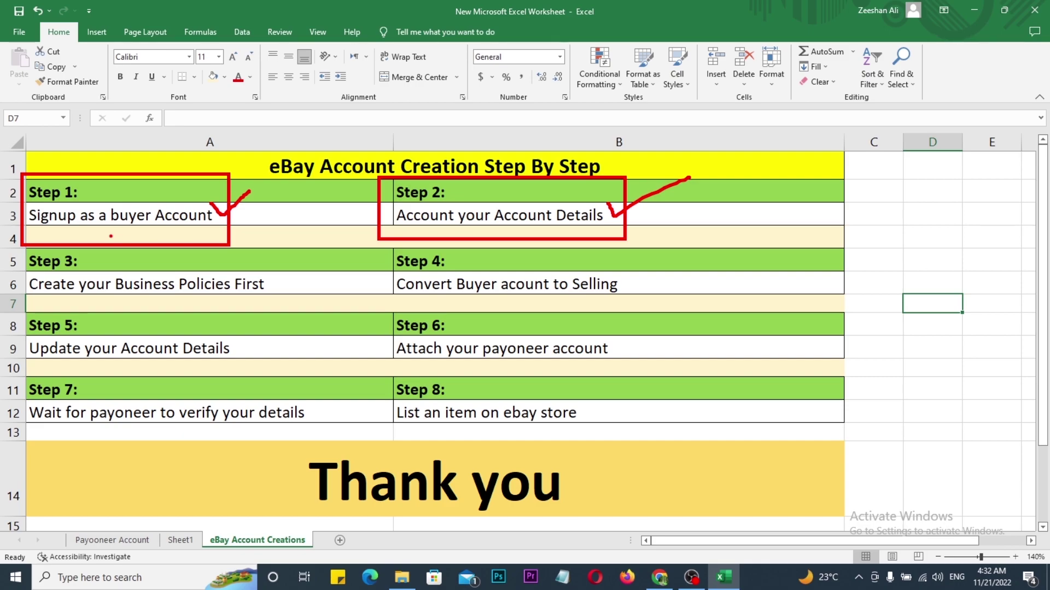
pyautogui.moveTo(13, 249)
pyautogui.mouseDown()
pyautogui.moveTo(107, 281)
pyautogui.moveTo(295, 304)
pyautogui.mouseUp()
pyautogui.moveTo(270, 264)
pyautogui.mouseDown()
pyautogui.moveTo(278, 276)
pyautogui.moveTo(305, 261)
pyautogui.mouseUp()
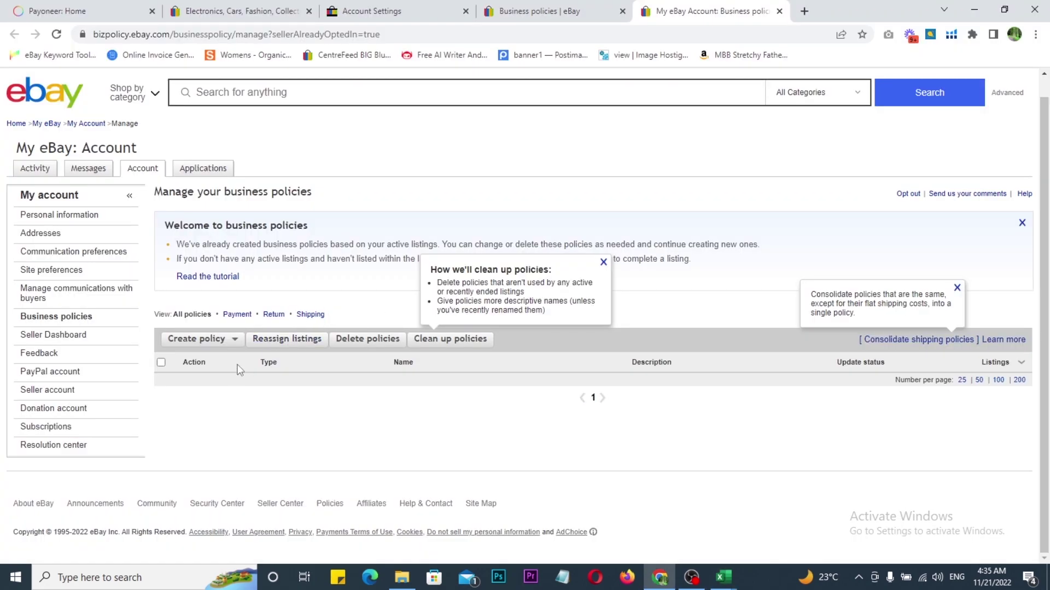
# Step: Start a new payment policy and paste the POLICY.xlsx cell A3 text as its description
pyautogui.click(190, 347)
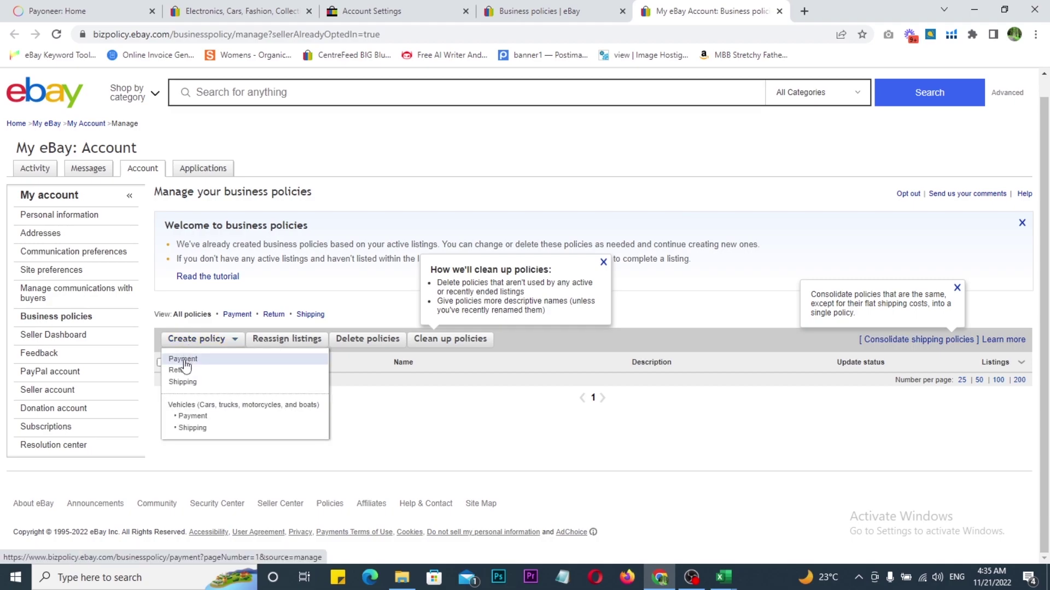
pyautogui.click(186, 363)
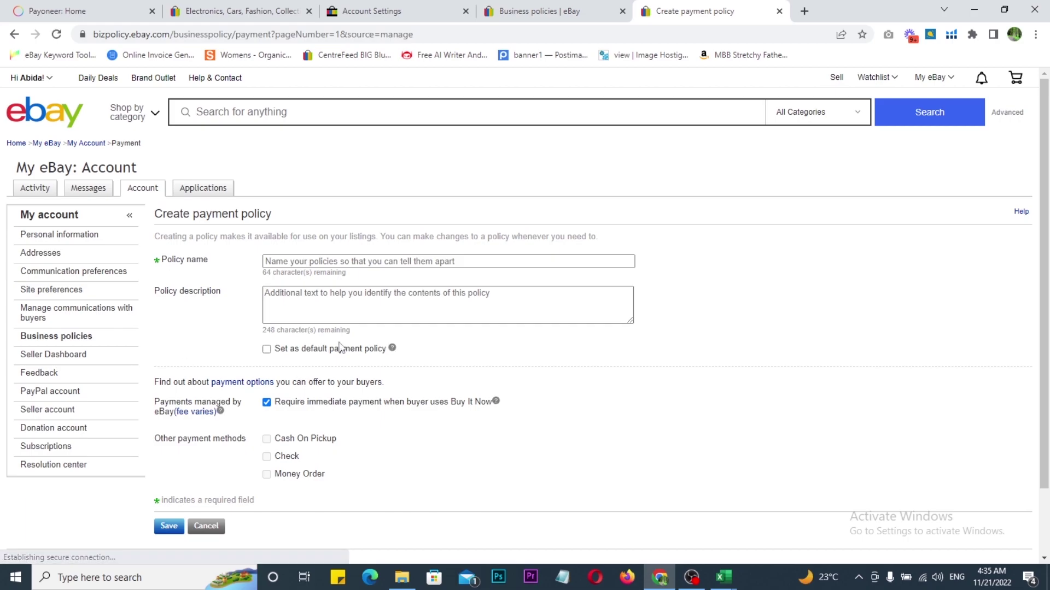
pyautogui.click(724, 578)
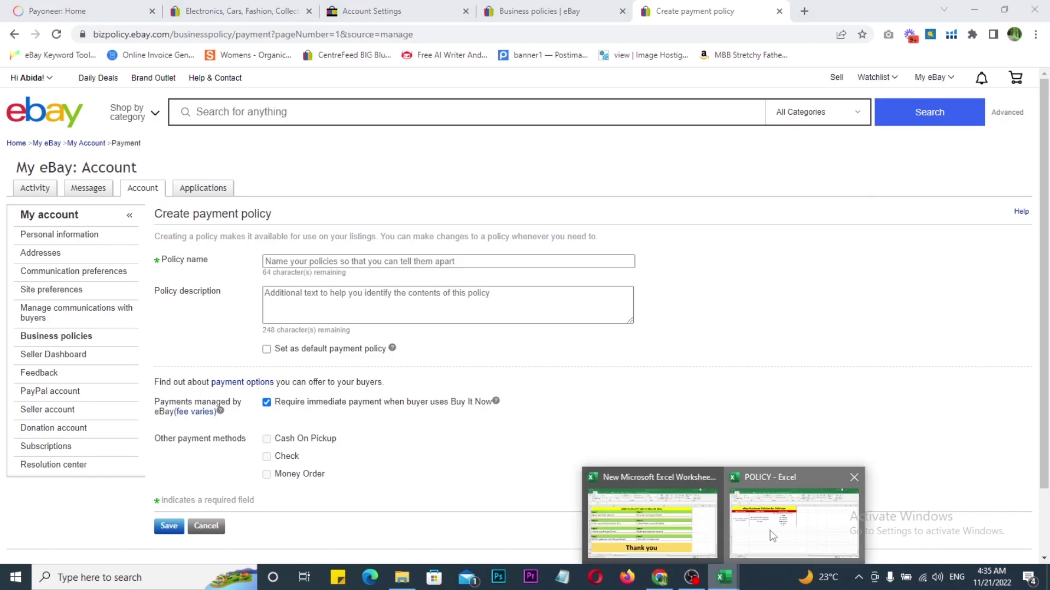
pyautogui.click(772, 533)
pyautogui.click(75, 253)
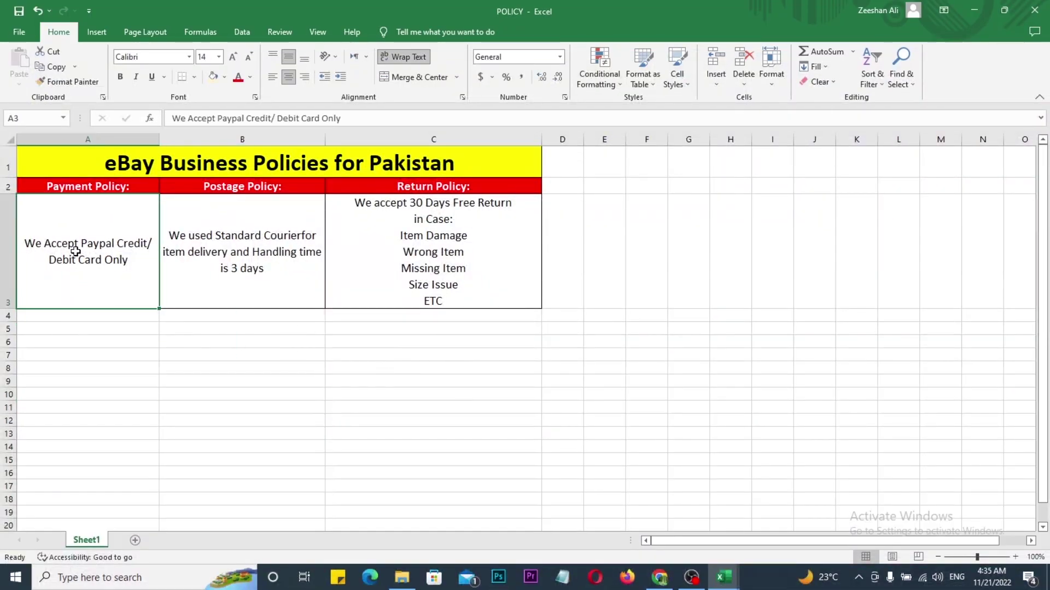
pyautogui.hotkey('ctrl', 'c')
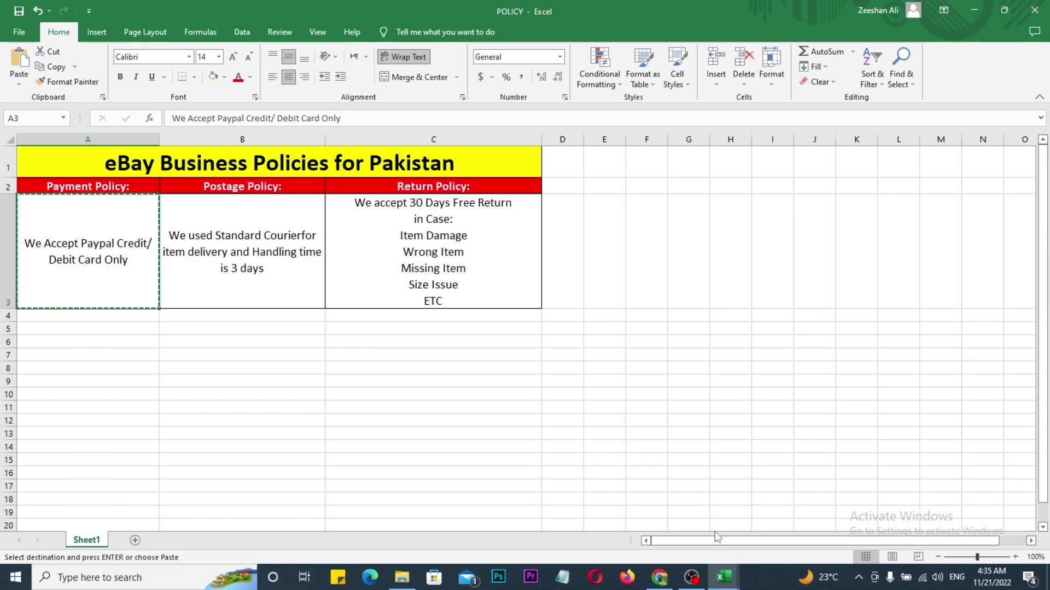
pyautogui.click(660, 576)
pyautogui.click(283, 302)
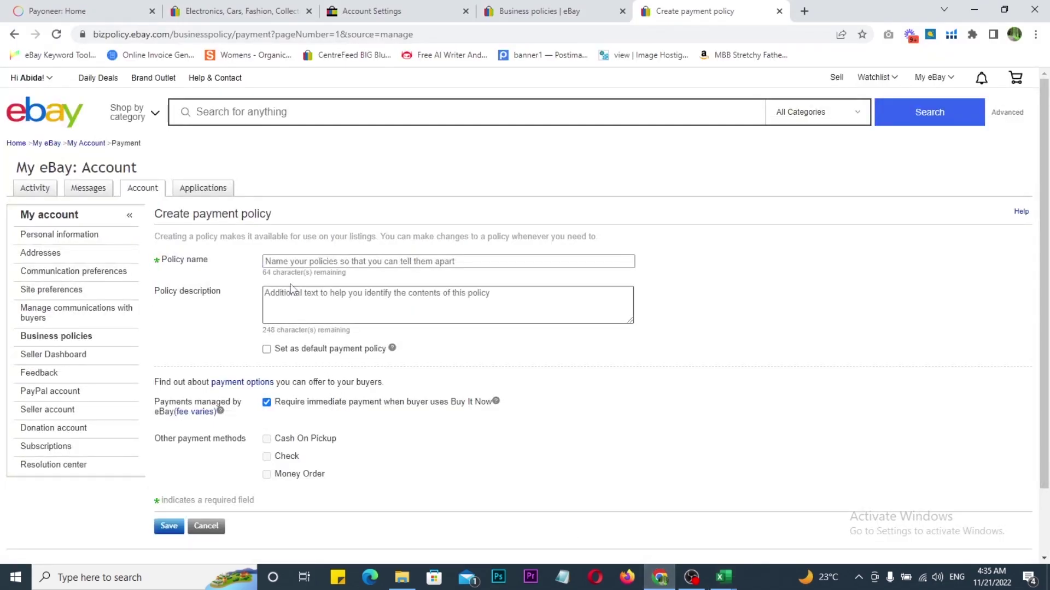
pyautogui.hotkey('ctrl', 'v')
# Step: Name it 'Payment policy', correcting the misspelling, set it as default, and save
pyautogui.click(284, 260)
pyautogui.write('P')
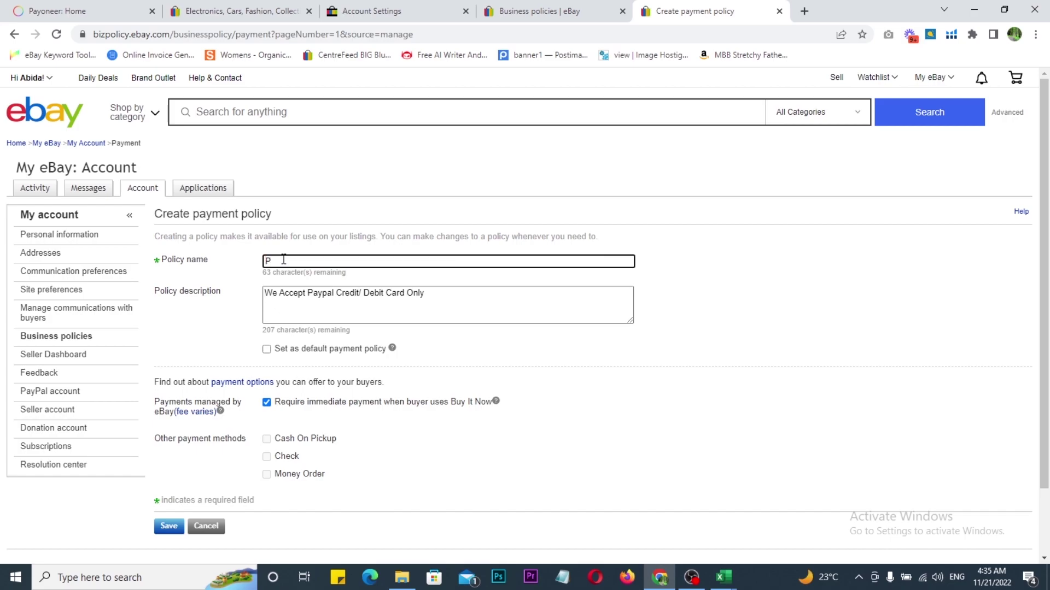
pyautogui.write('ayp')
pyautogui.write('ennt ')
pyautogui.write('pol')
pyautogui.write('icy')
pyautogui.rightClick(291, 263)
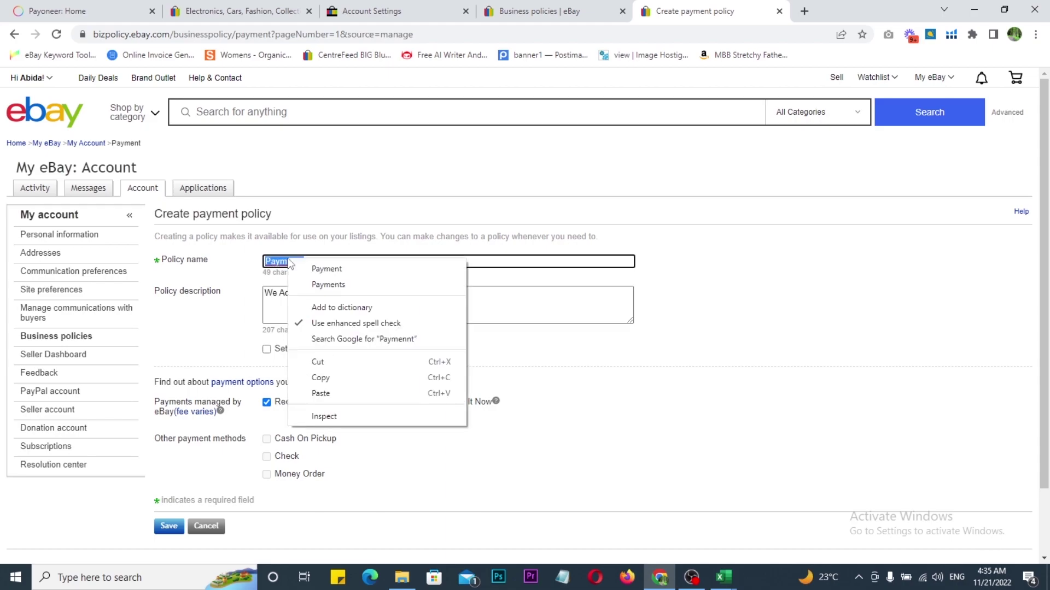
pyautogui.click(326, 268)
pyautogui.click(265, 350)
pyautogui.scroll(-2, 246, 328)
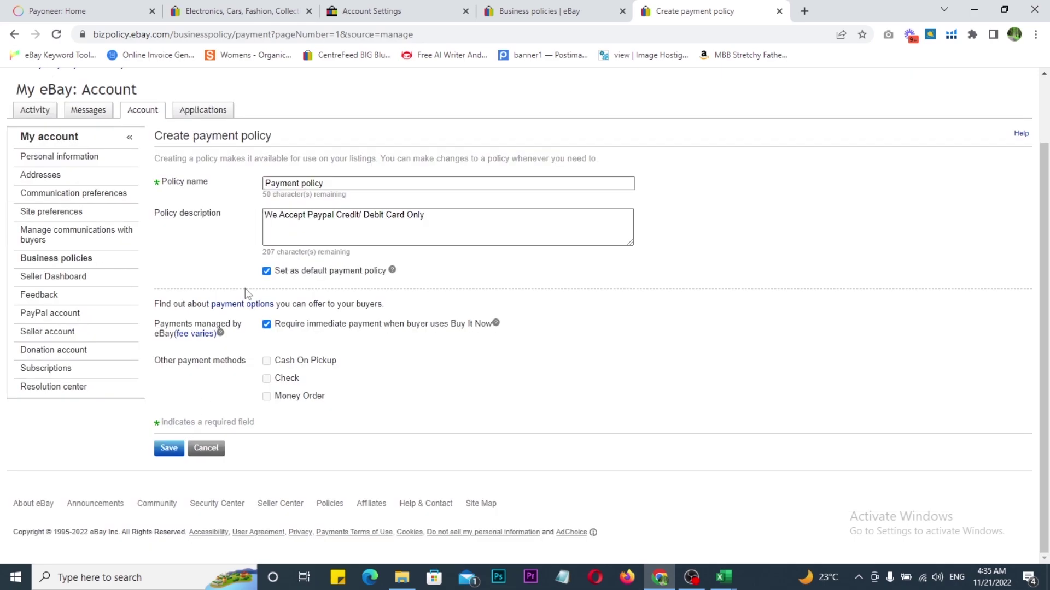
pyautogui.click(169, 452)
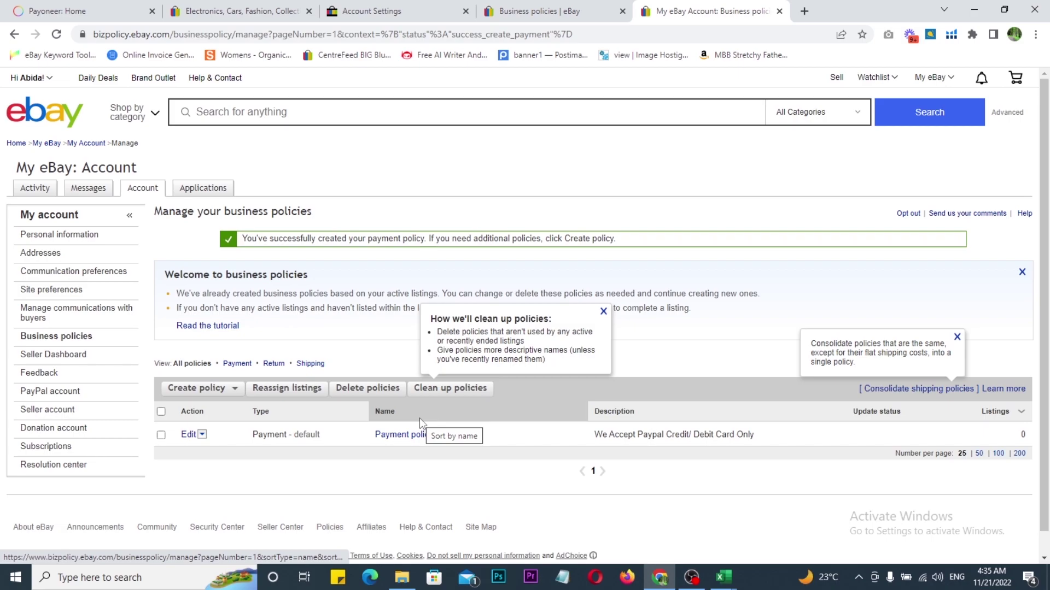
pyautogui.scroll(-1, 297, 448)
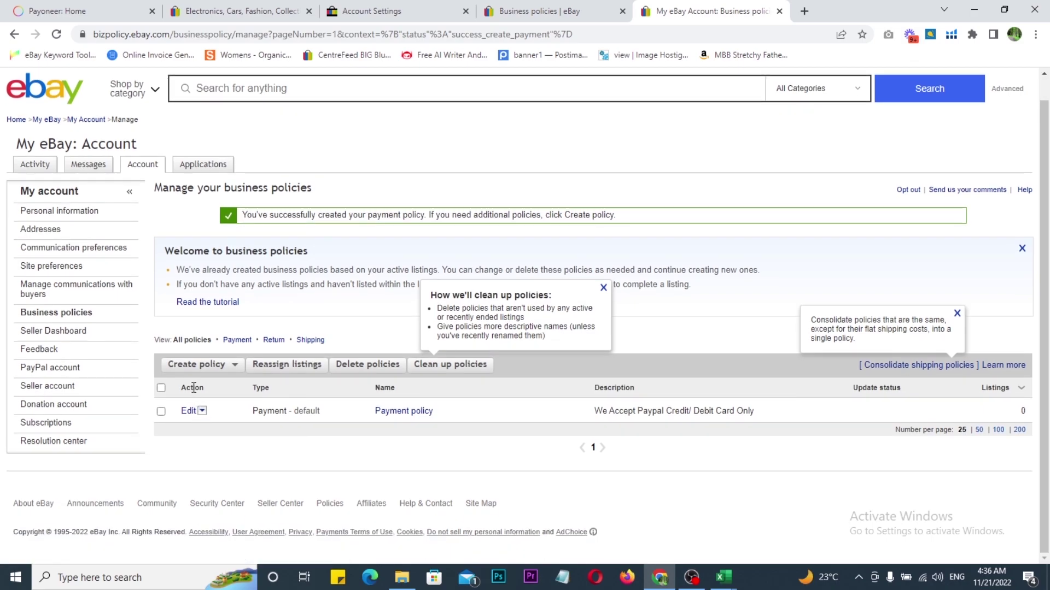
# Step: Start a new return policy and paste the POLICY cell C3 text as its description
pyautogui.click(218, 365)
pyautogui.click(189, 396)
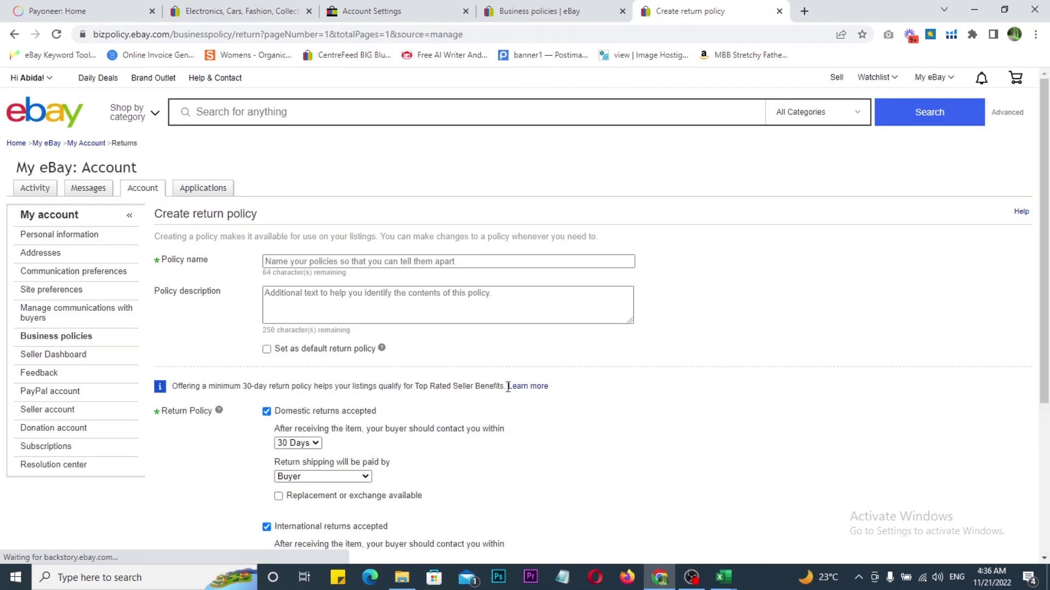
pyautogui.click(721, 578)
pyautogui.click(782, 525)
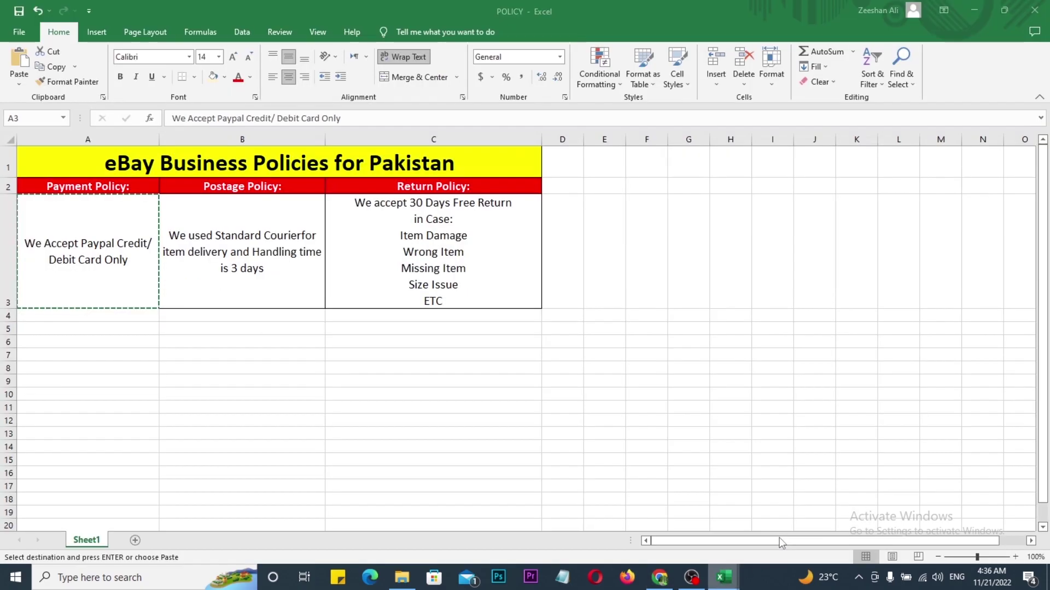
pyautogui.click(424, 219)
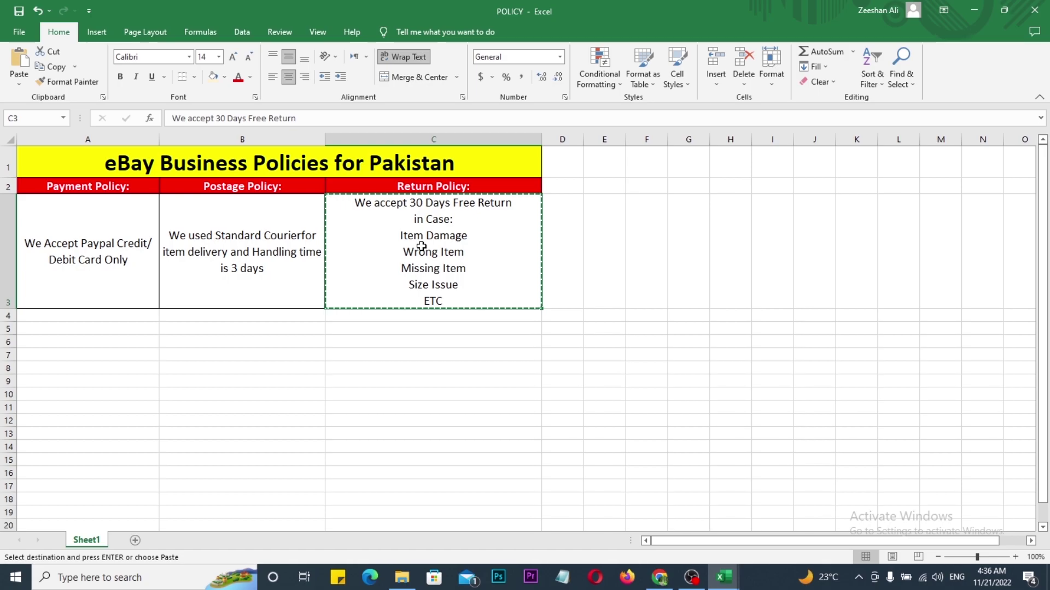
pyautogui.click(660, 577)
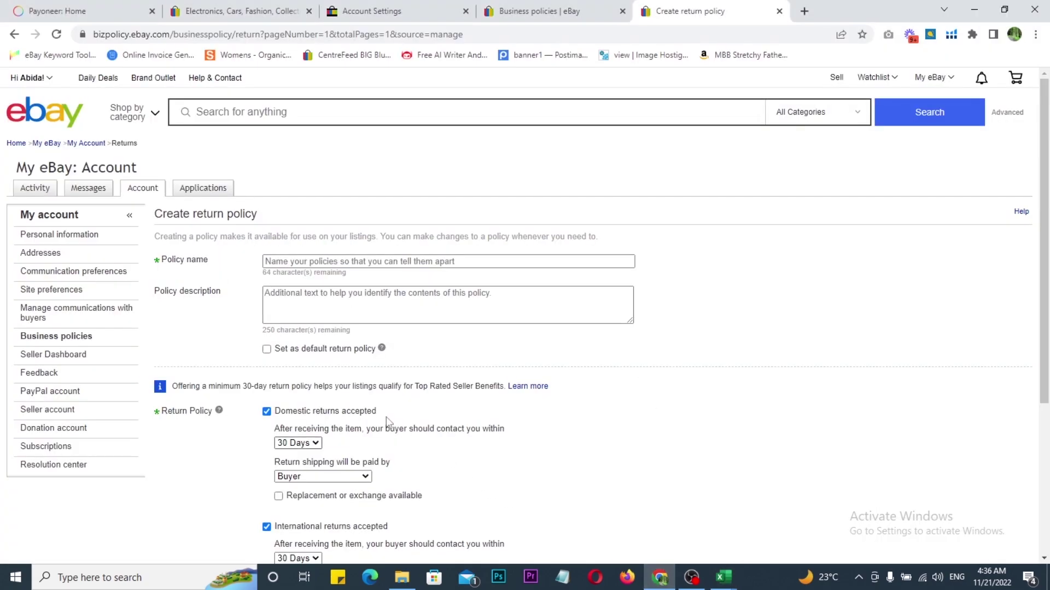
pyautogui.click(330, 296)
pyautogui.hotkey('ctrl', 'v')
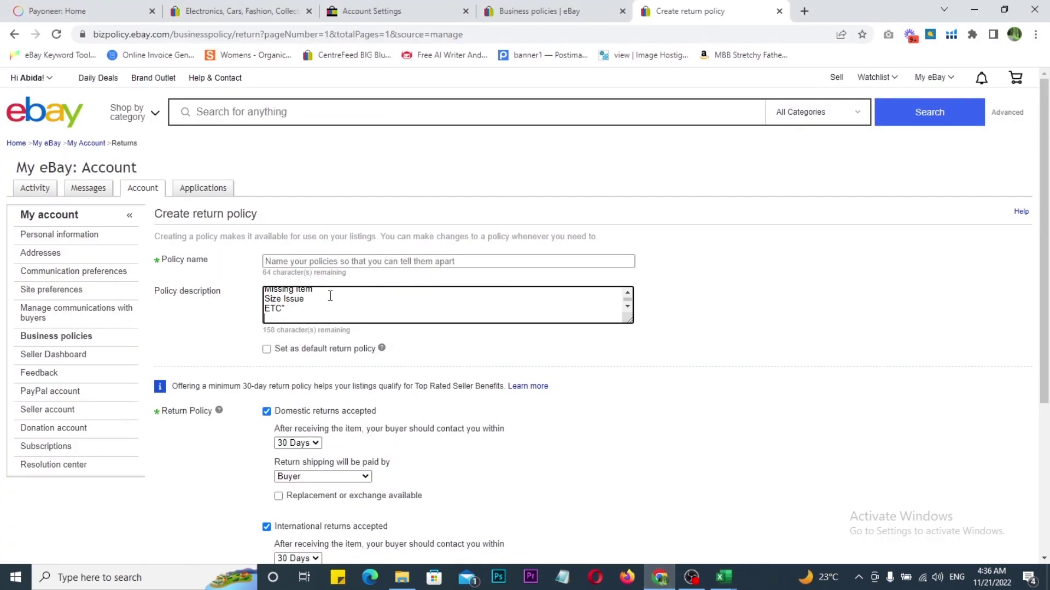
# Step: Name the policy 'Return Policy' and set it as the default return policy
pyautogui.scroll(2, 306, 300)
pyautogui.click(279, 261)
pyautogui.write('R')
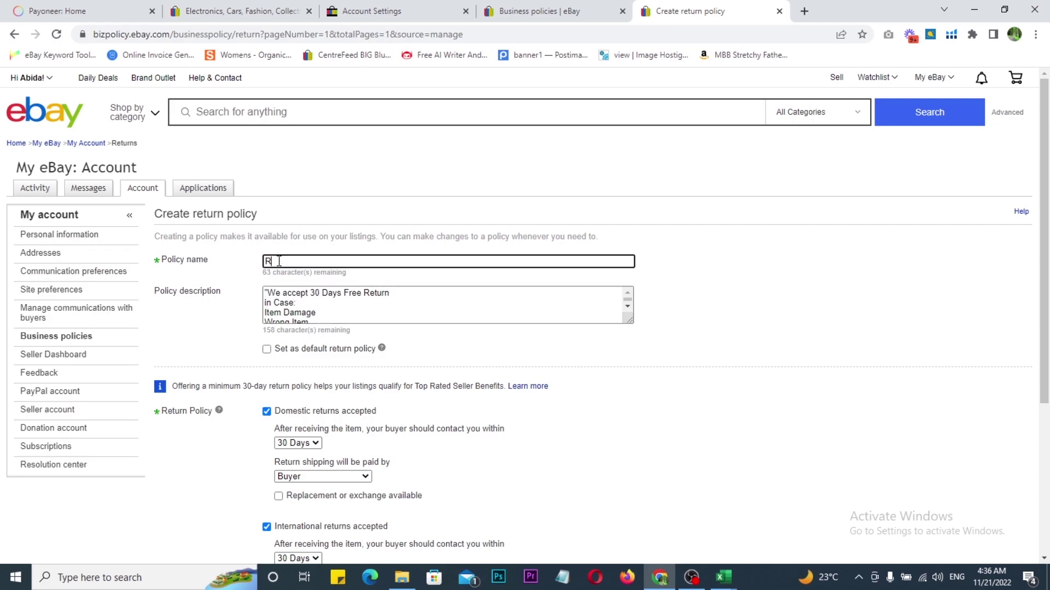
pyautogui.write('eturn Policy')
pyautogui.click(266, 350)
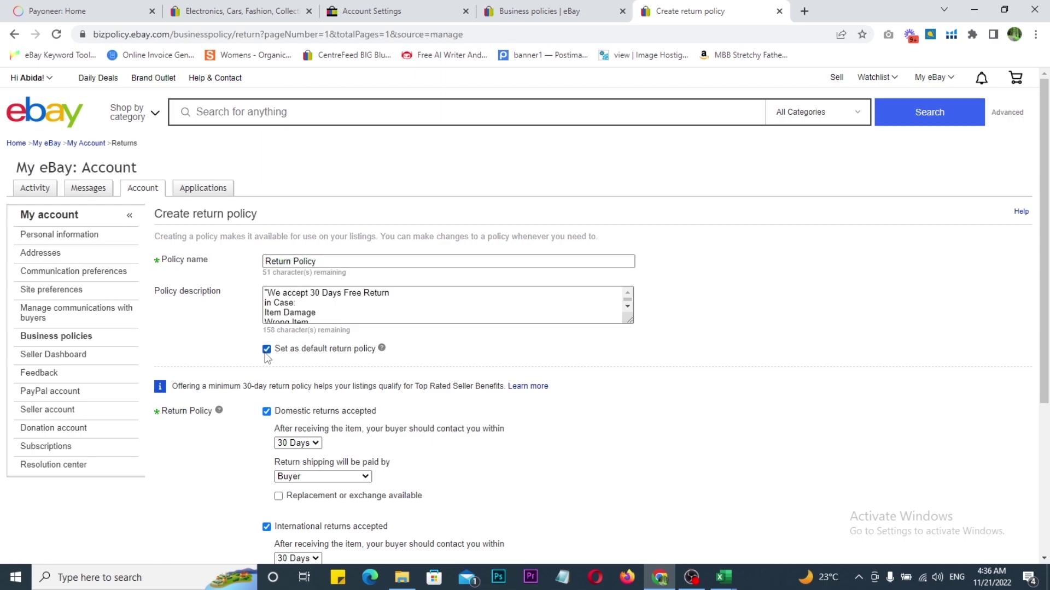
pyautogui.moveTo(241, 329)
pyautogui.mouseDown()
pyautogui.moveTo(400, 364)
pyautogui.moveTo(463, 333)
pyautogui.mouseUp()
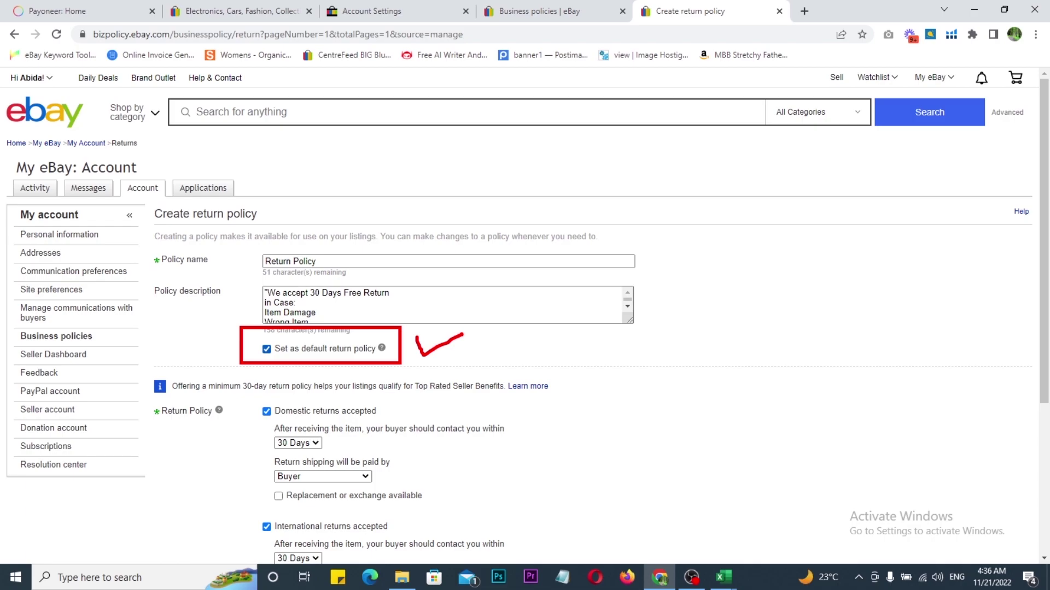
pyautogui.moveTo(431, 247)
pyautogui.mouseDown()
pyautogui.moveTo(537, 268)
pyautogui.moveTo(527, 329)
pyautogui.mouseUp()
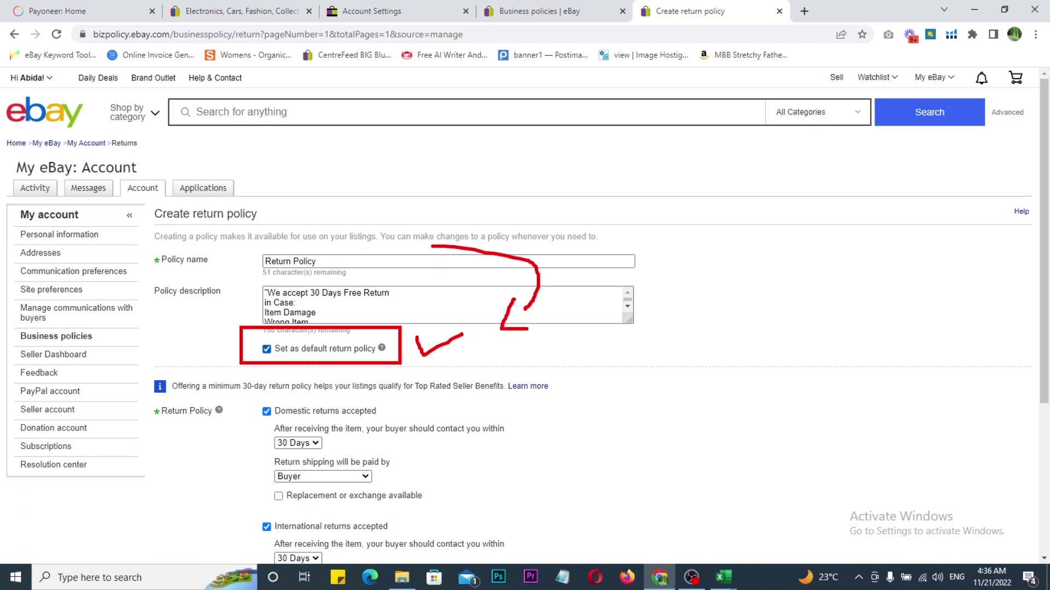
# Step: Keep the 30-day domestic return window with the buyer paying return shipping, and save
pyautogui.scroll(-2, 305, 317)
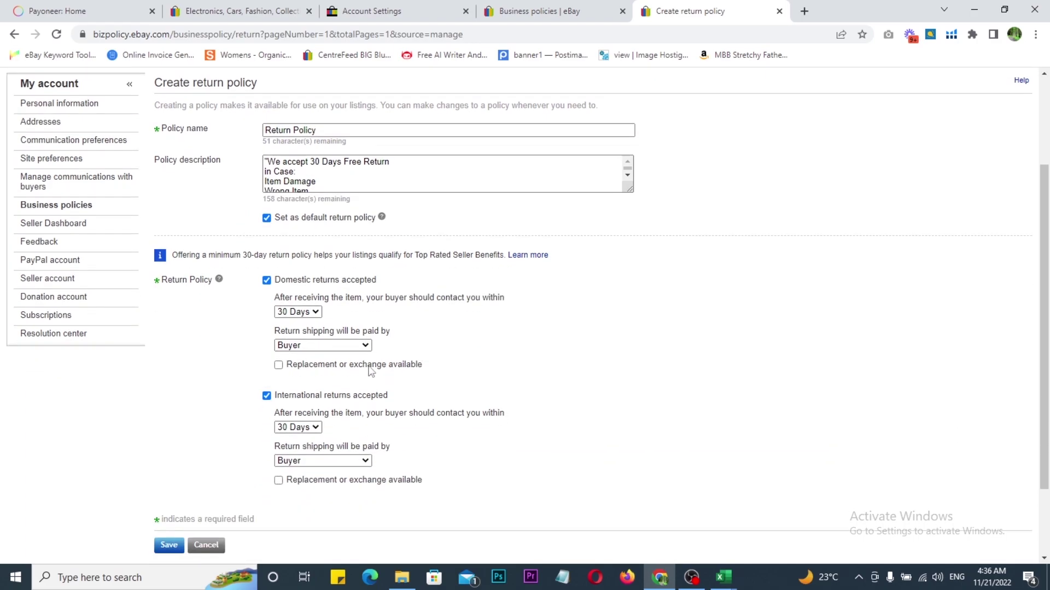
pyautogui.click(305, 313)
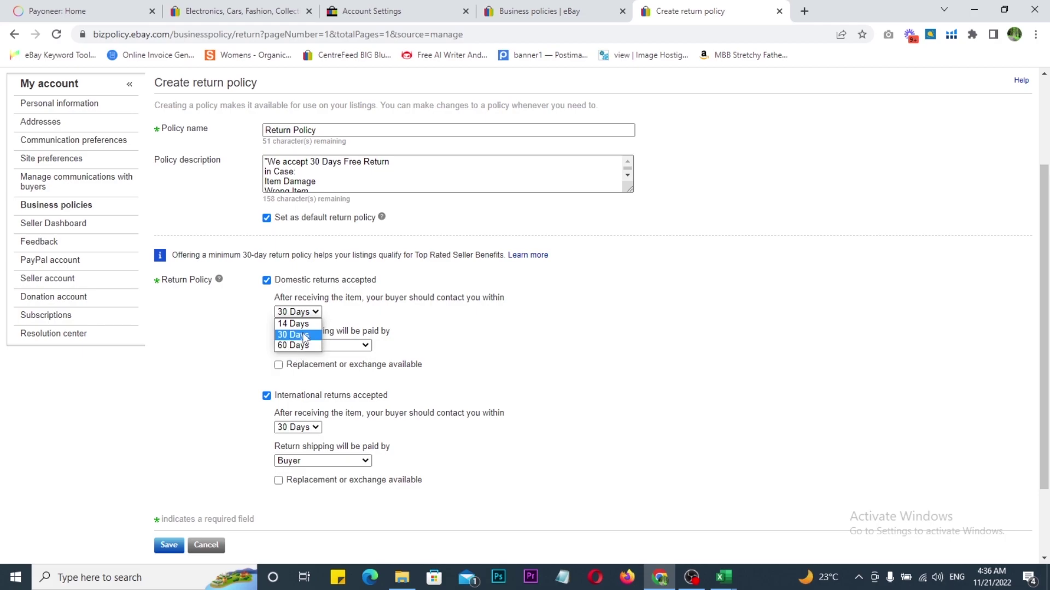
pyautogui.click(305, 335)
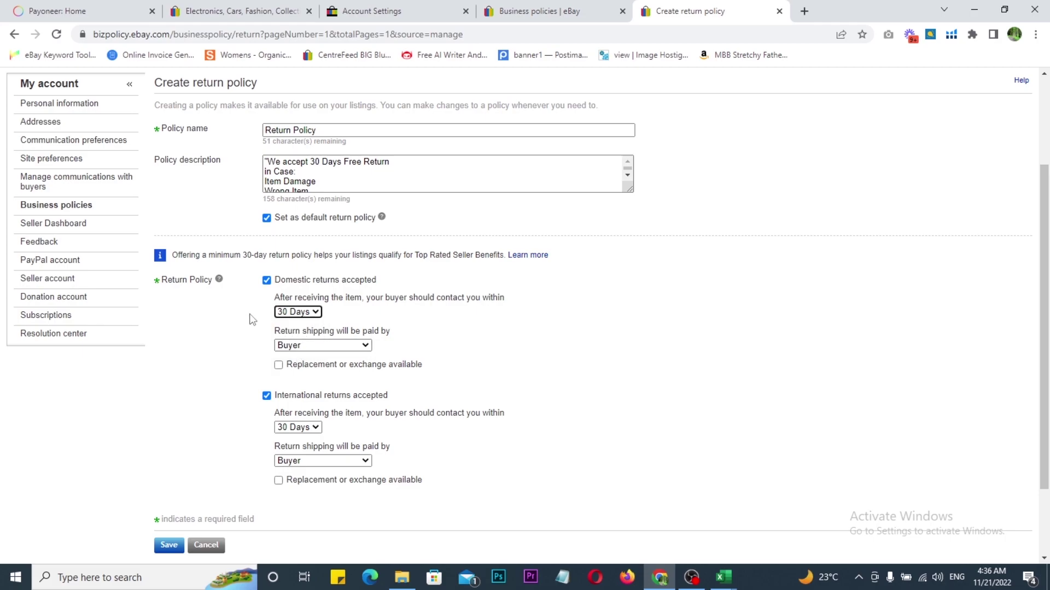
pyautogui.scroll(-1, 290, 298)
pyautogui.click(315, 280)
pyautogui.click(314, 280)
pyautogui.click(314, 281)
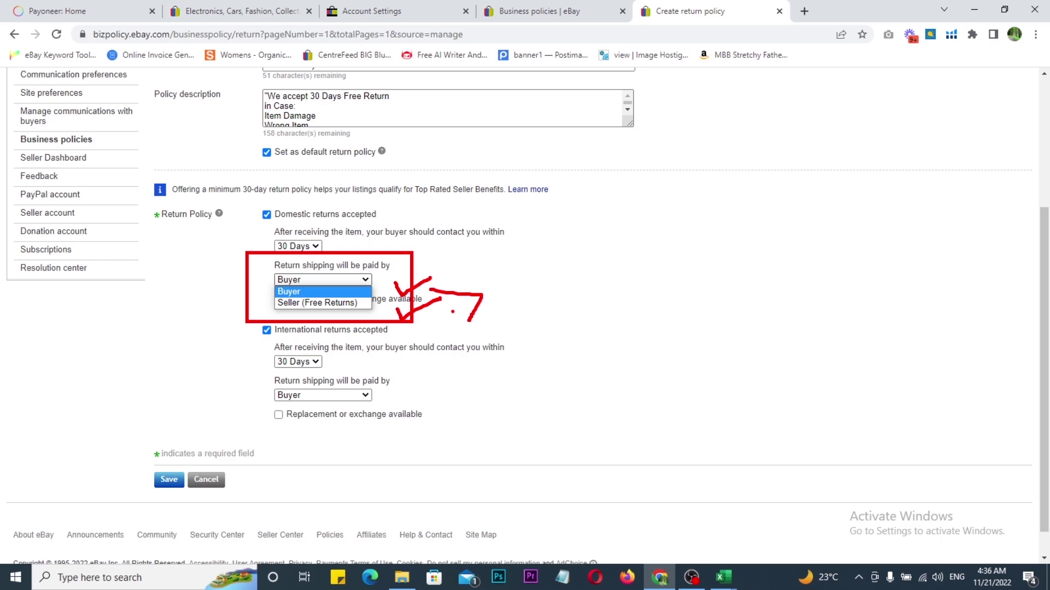
pyautogui.press('Escape')
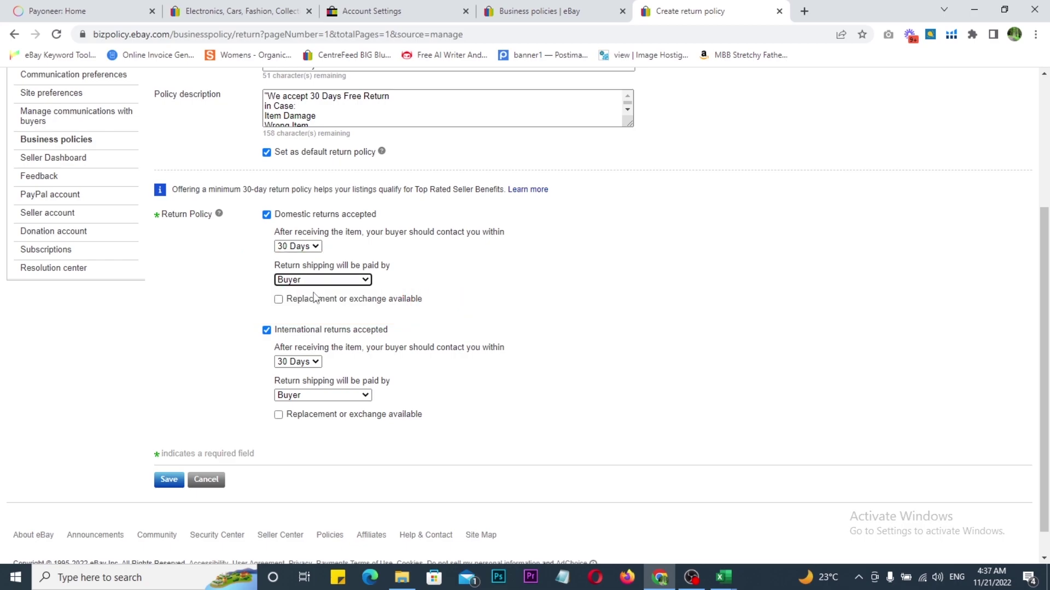
pyautogui.click(301, 281)
pyautogui.click(301, 280)
pyautogui.scroll(-1, 194, 319)
pyautogui.click(162, 452)
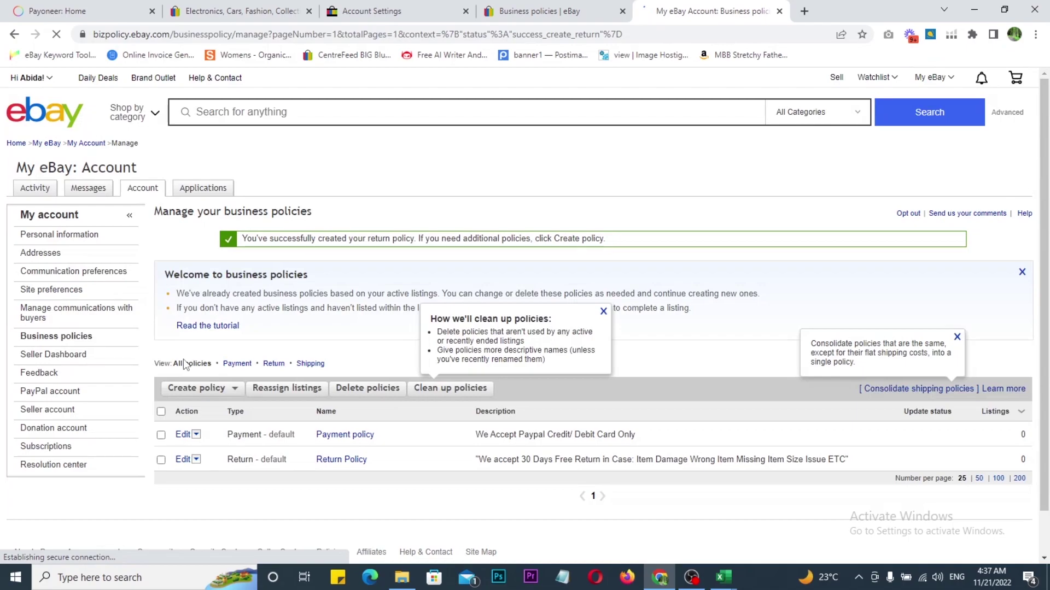
# Step: Start a new shipping policy and copy the postage policy text from POLICY cell B3
pyautogui.scroll(-1, 189, 361)
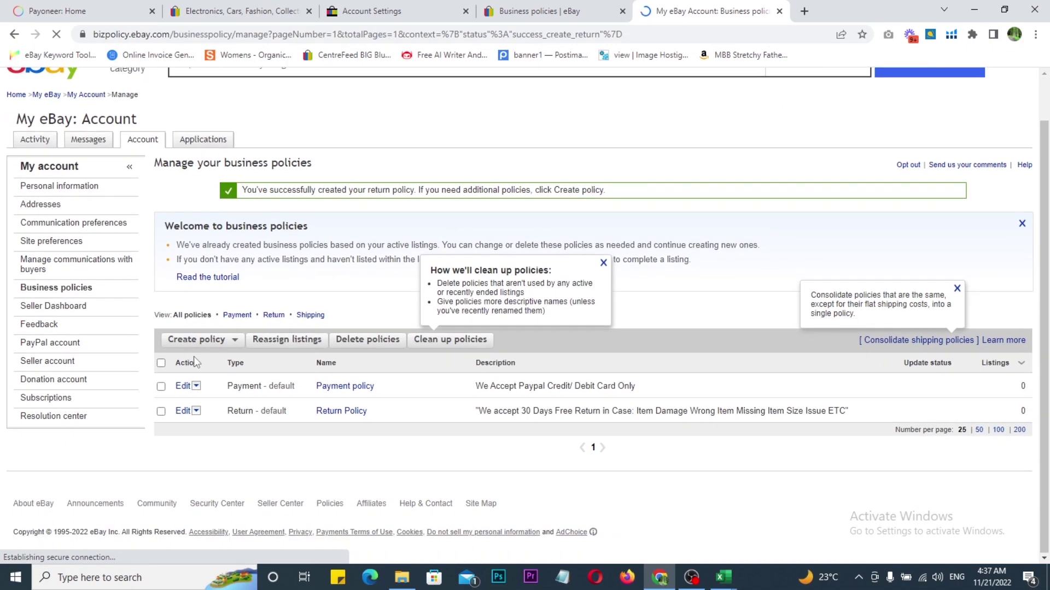
pyautogui.click(192, 341)
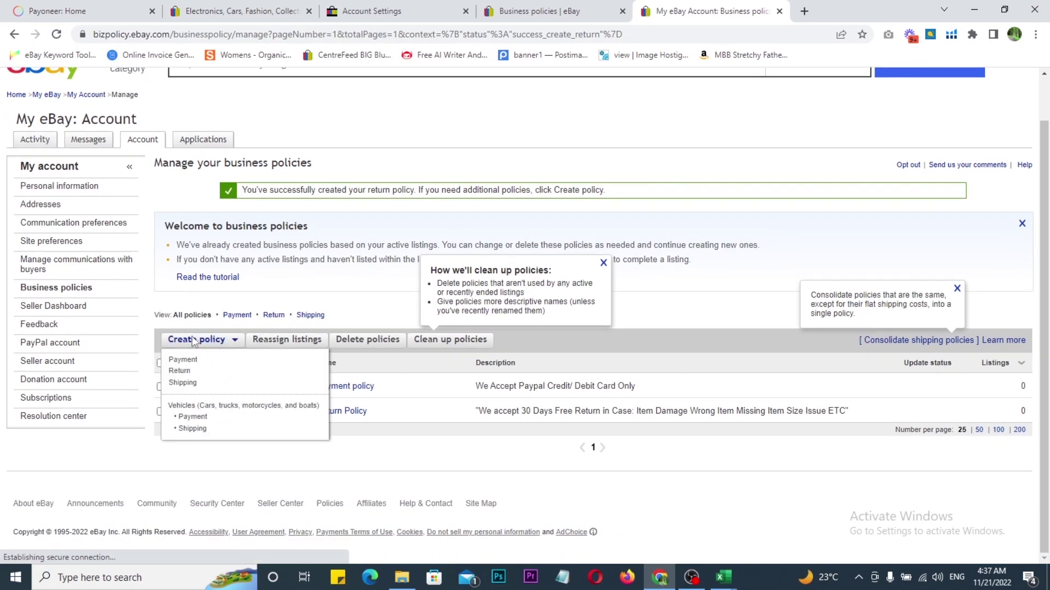
pyautogui.click(182, 383)
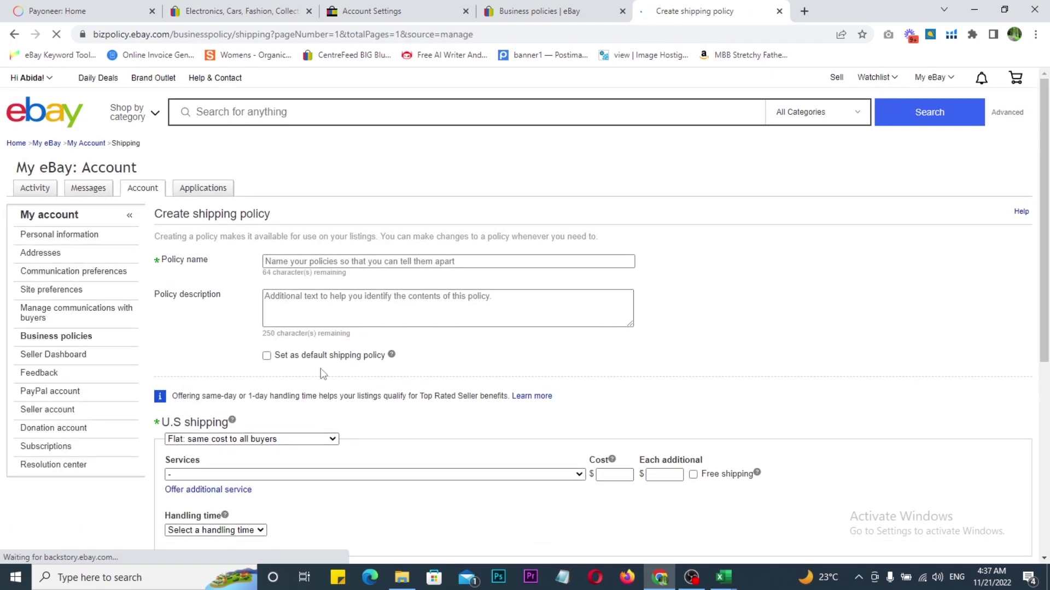
pyautogui.click(723, 577)
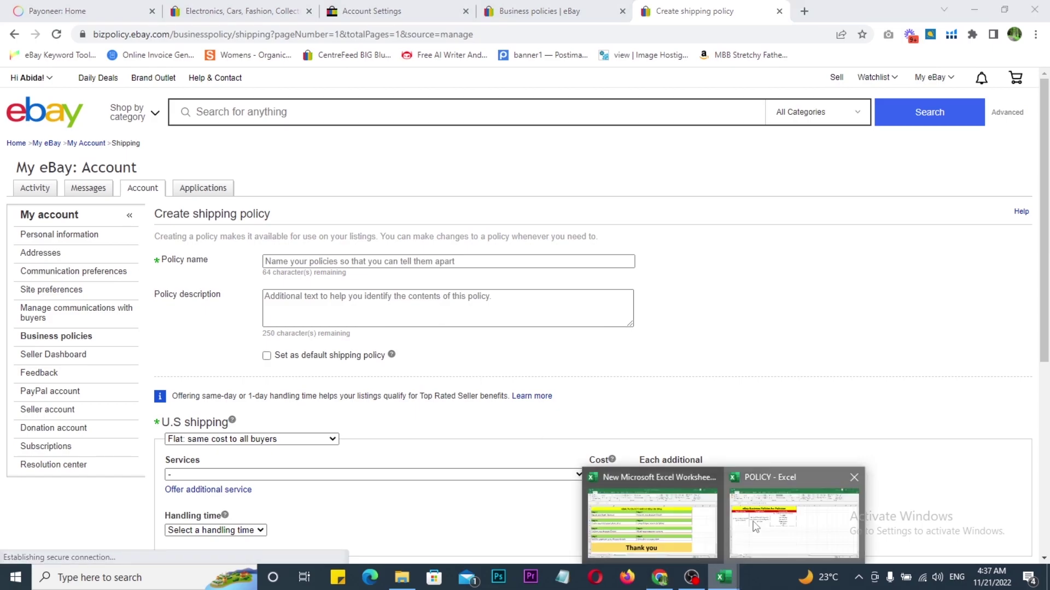
pyautogui.click(756, 528)
pyautogui.click(257, 251)
pyautogui.hotkey('ctrl', 'c')
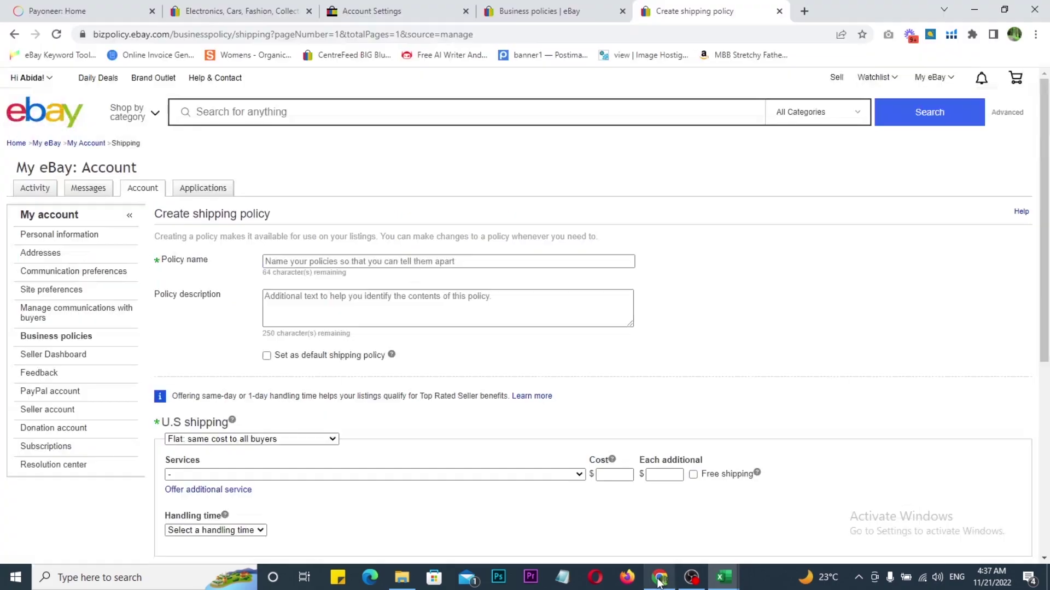
# Step: Paste it as the description, fix the Courier spacing, and name the policy 'Postage Policy'
pyautogui.click(660, 578)
pyautogui.click(314, 308)
pyautogui.hotkey('ctrl', 'v')
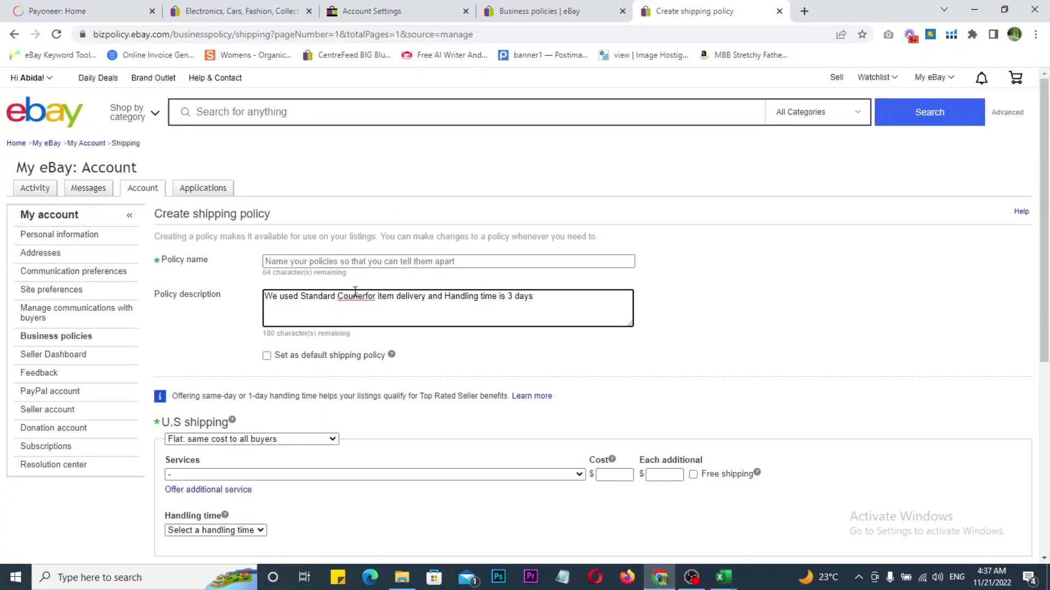
pyautogui.click(366, 296)
pyautogui.click(288, 261)
pyautogui.write('Pos')
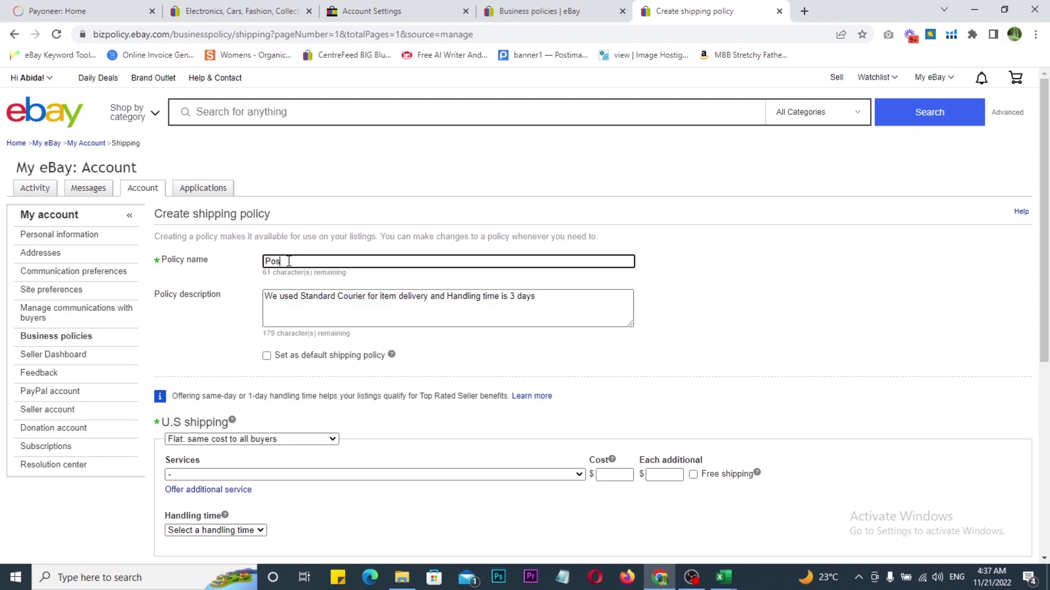
pyautogui.write('tage Policy')
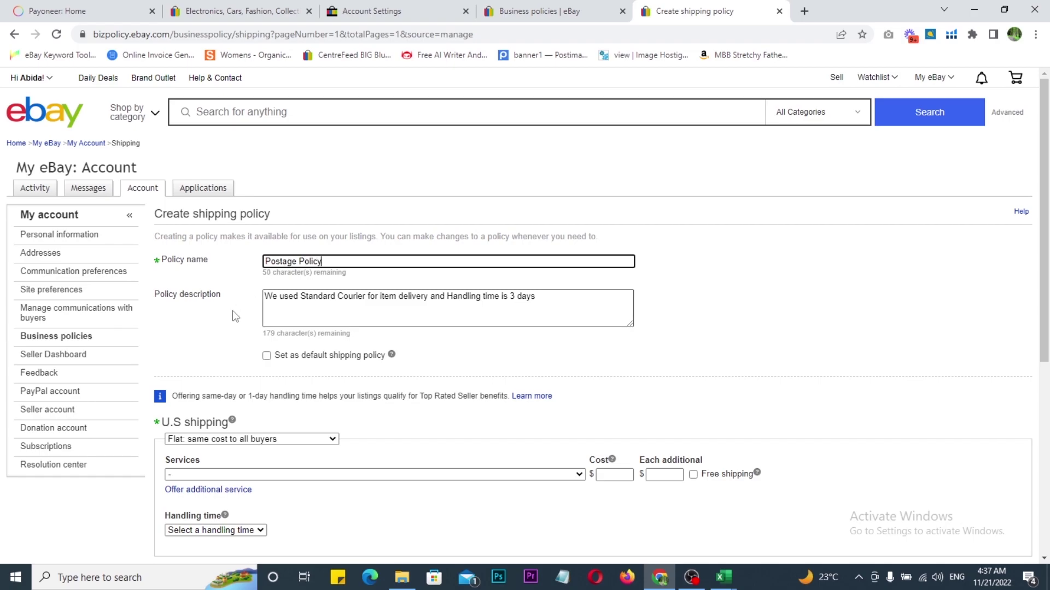
pyautogui.scroll(-1, 235, 307)
# Step: Make Postage Policy the default with free shipping, keep flat-cost U.S. shipping, and list services
pyautogui.click(267, 289)
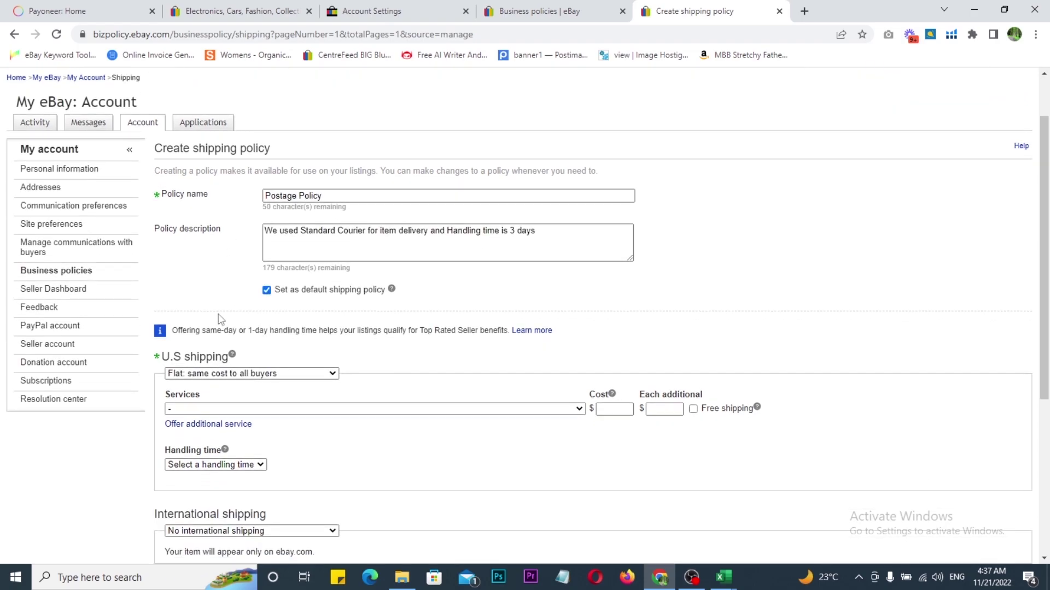
pyautogui.scroll(-2, 225, 311)
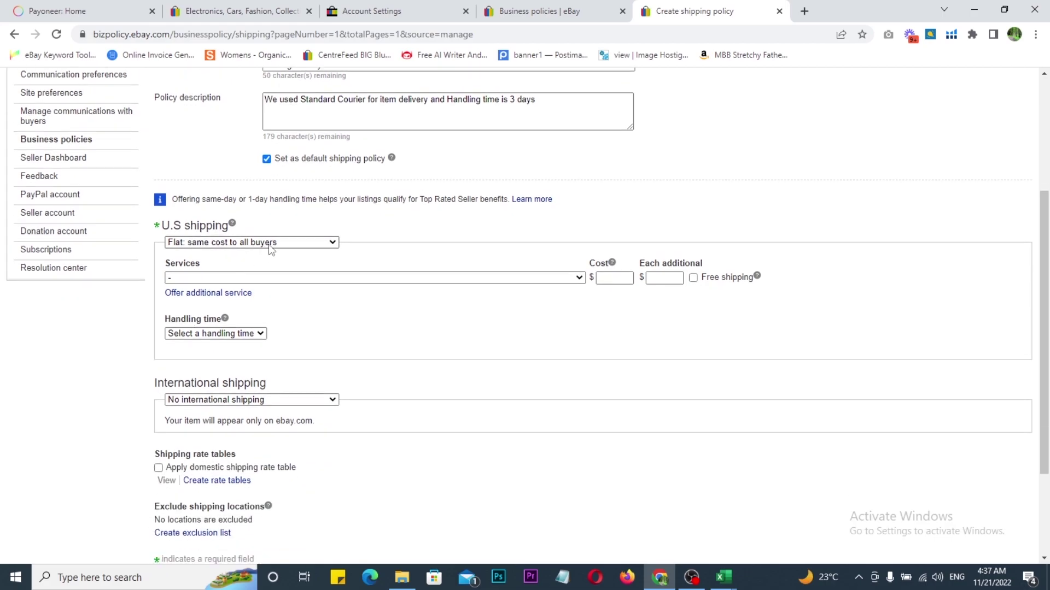
pyautogui.moveTo(125, 178)
pyautogui.mouseDown()
pyautogui.moveTo(457, 403)
pyautogui.moveTo(689, 492)
pyautogui.moveTo(811, 517)
pyautogui.mouseUp()
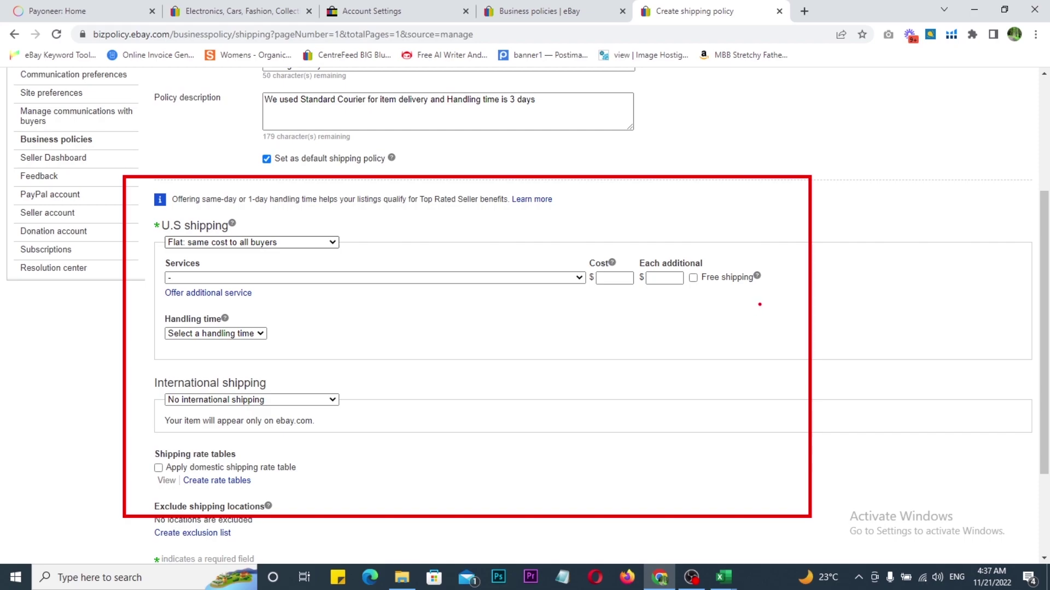
pyautogui.moveTo(759, 304); pyautogui.dragTo(877, 295)
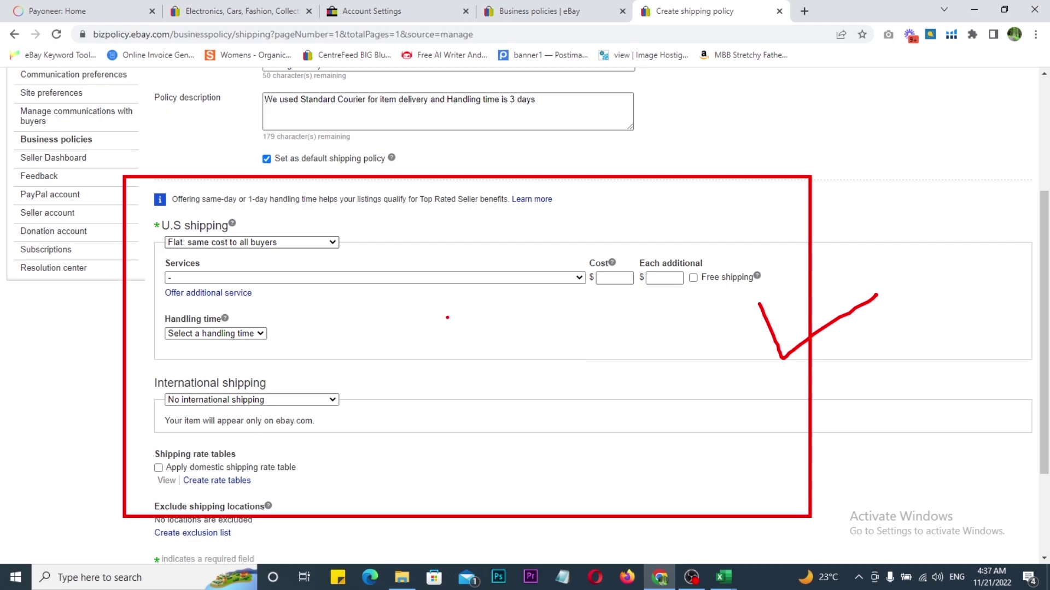
pyautogui.press('Escape')
pyautogui.click(693, 278)
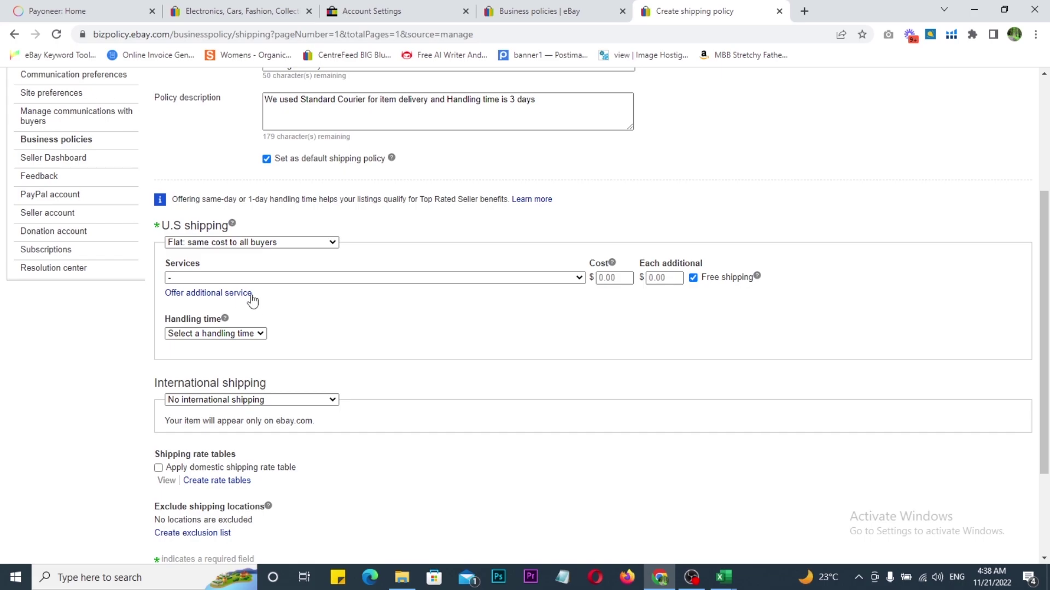
pyautogui.click(292, 246)
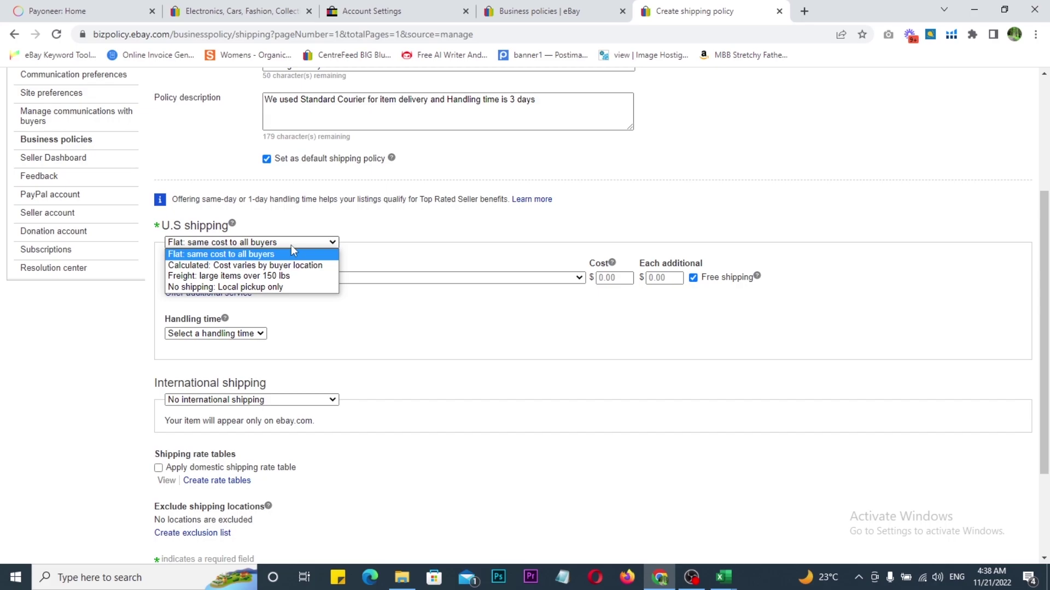
pyautogui.click(397, 239)
pyautogui.click(268, 278)
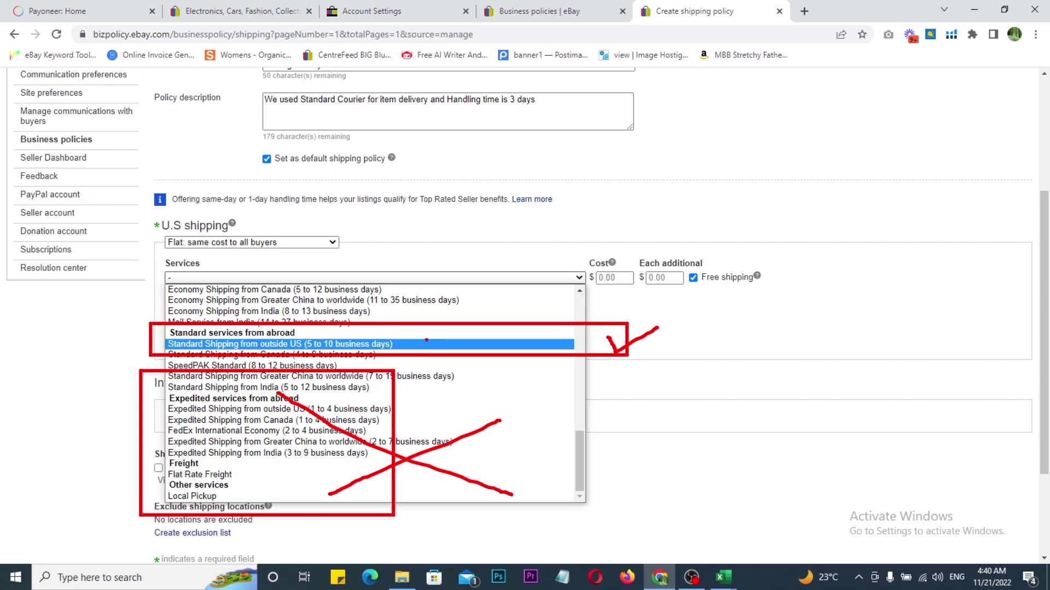
# Step: Choose Standard Shipping from outside US with 3 business days handling, and save the shipping policy
pyautogui.click(330, 344)
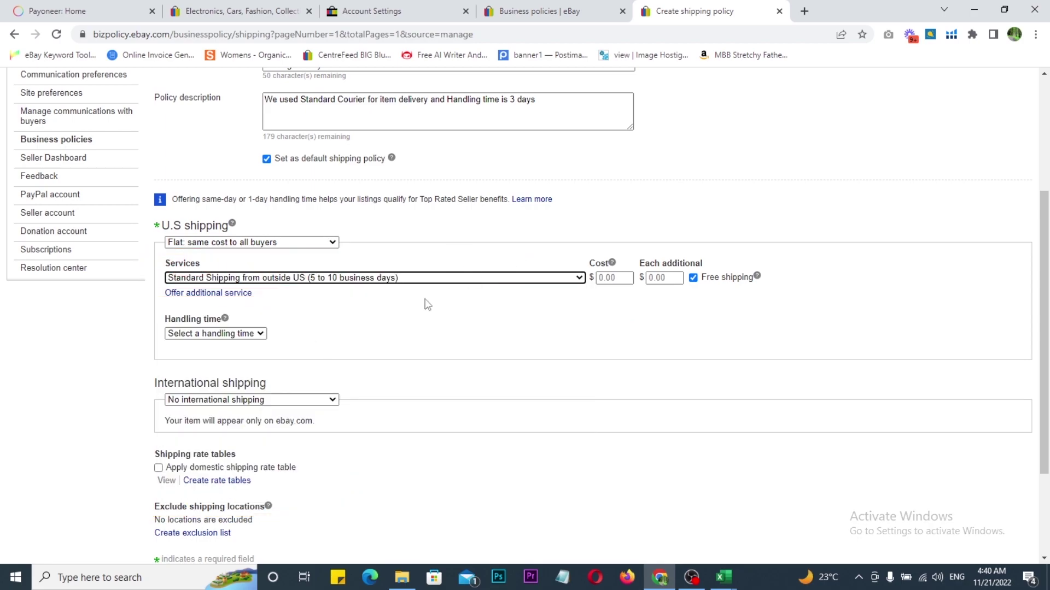
pyautogui.click(208, 335)
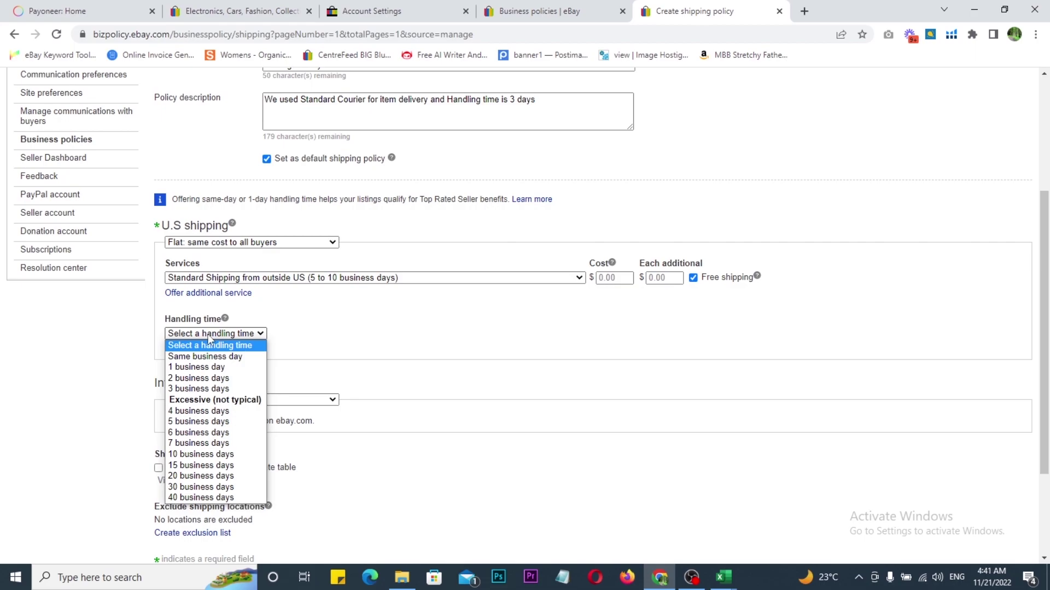
pyautogui.click(200, 389)
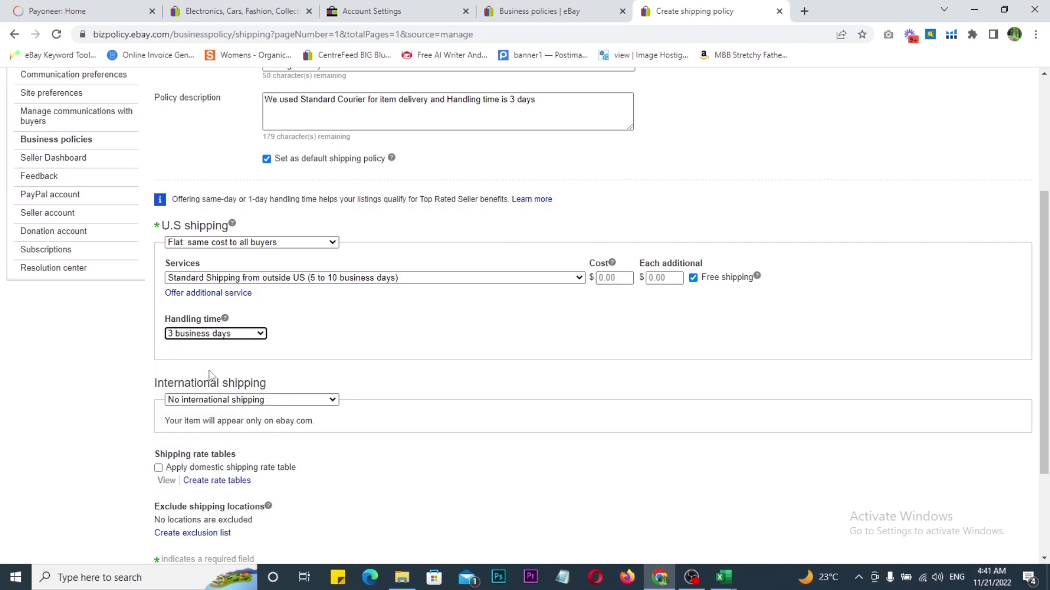
pyautogui.click(188, 335)
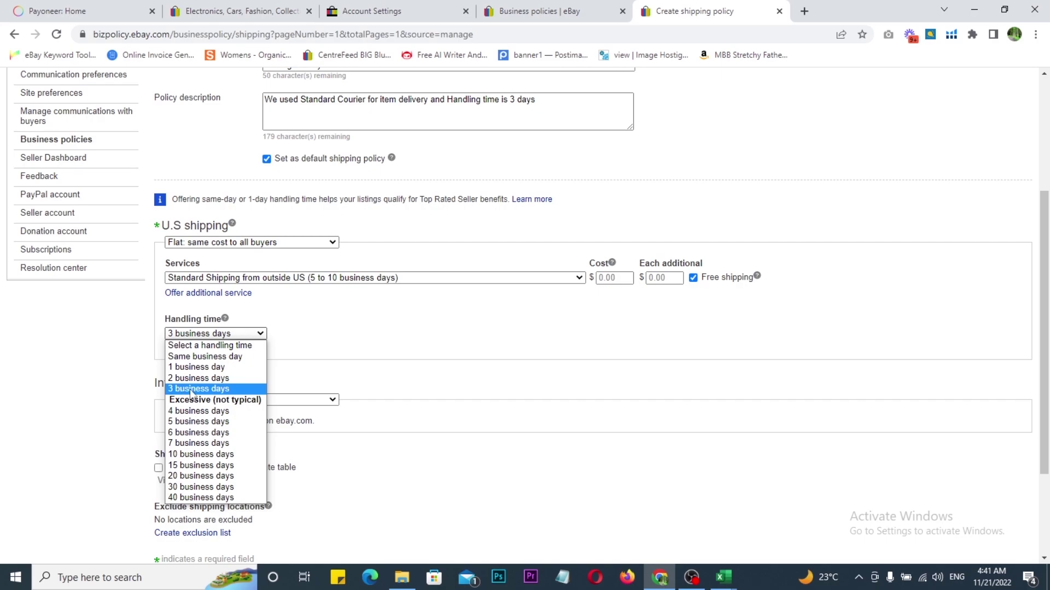
pyautogui.click(189, 390)
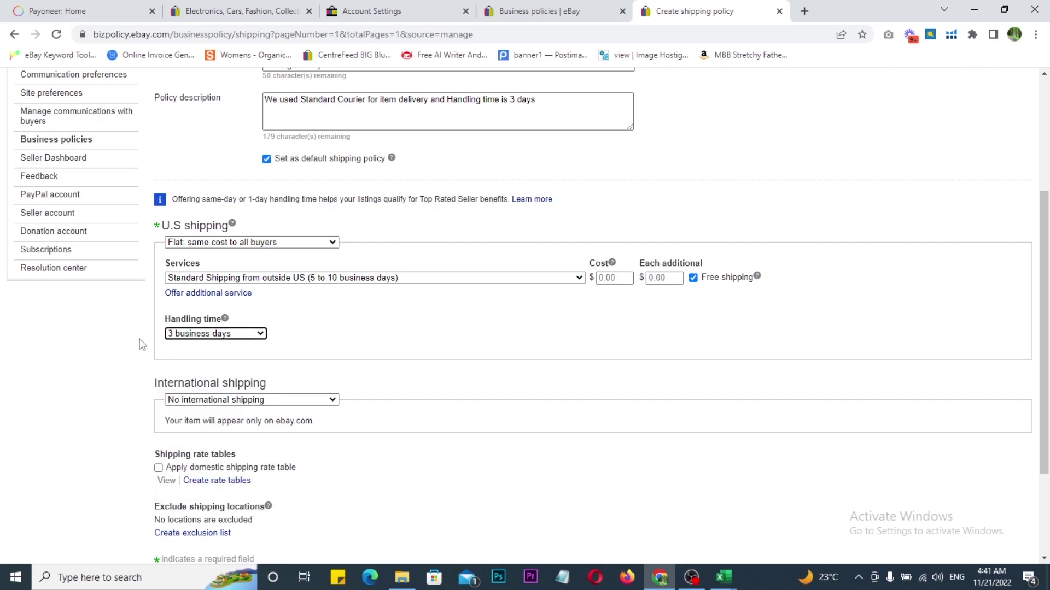
pyautogui.scroll(-2, 141, 345)
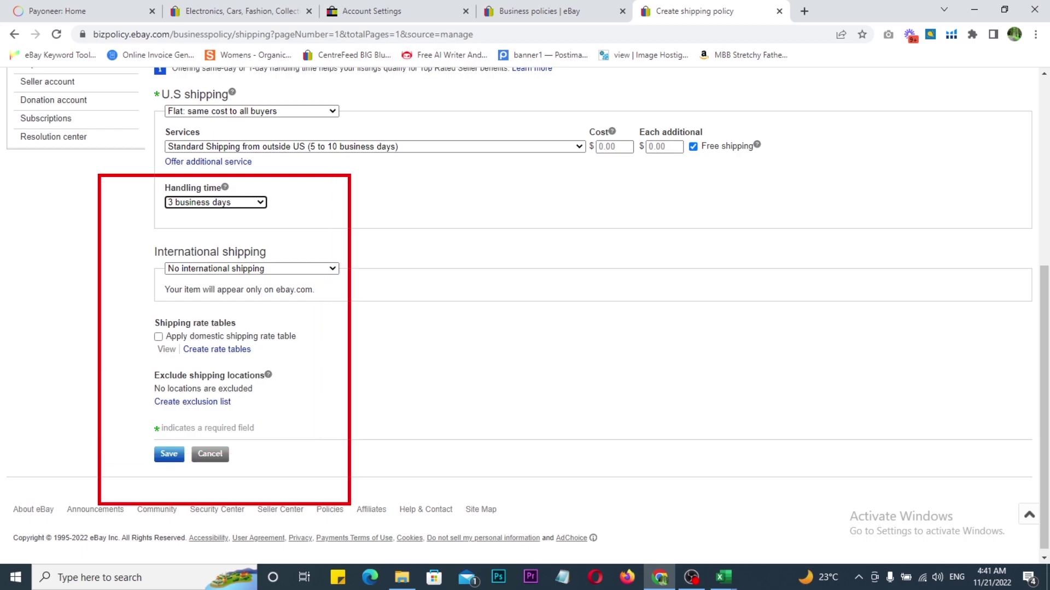
pyautogui.moveTo(338, 362); pyautogui.dragTo(417, 297)
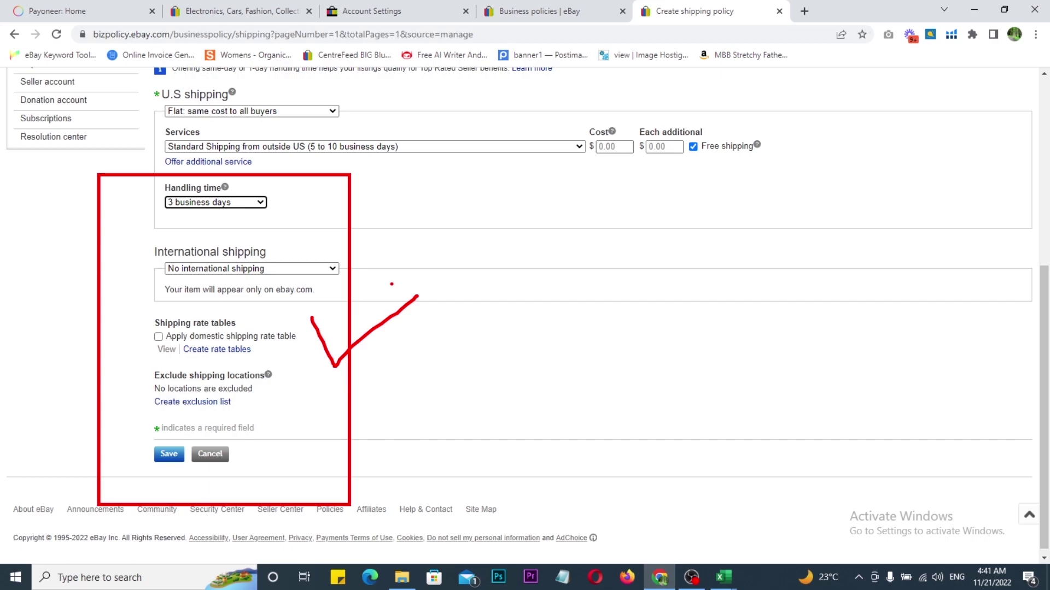
pyautogui.press('Escape')
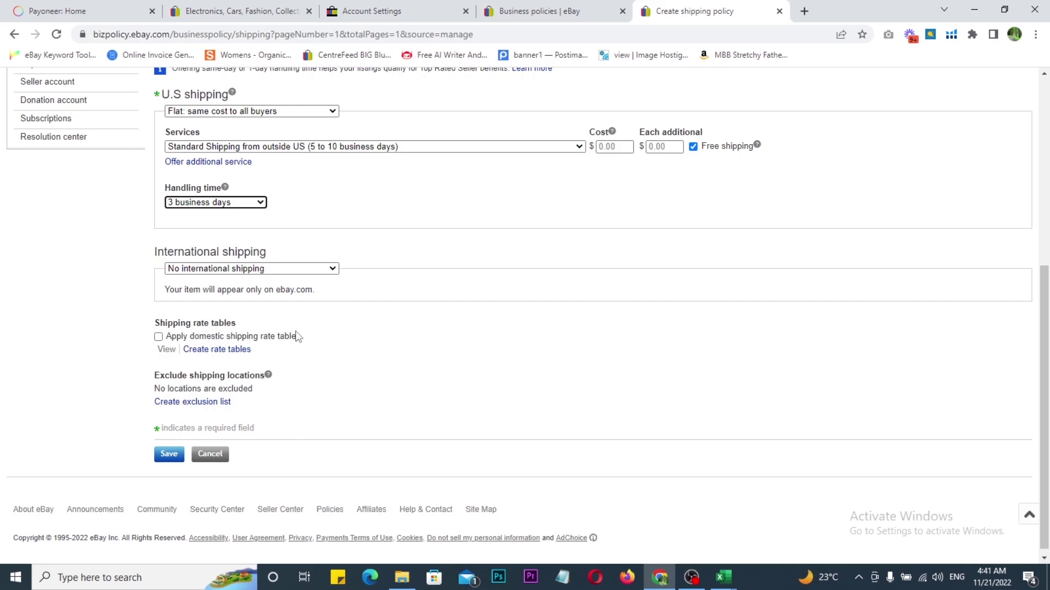
pyautogui.click(167, 458)
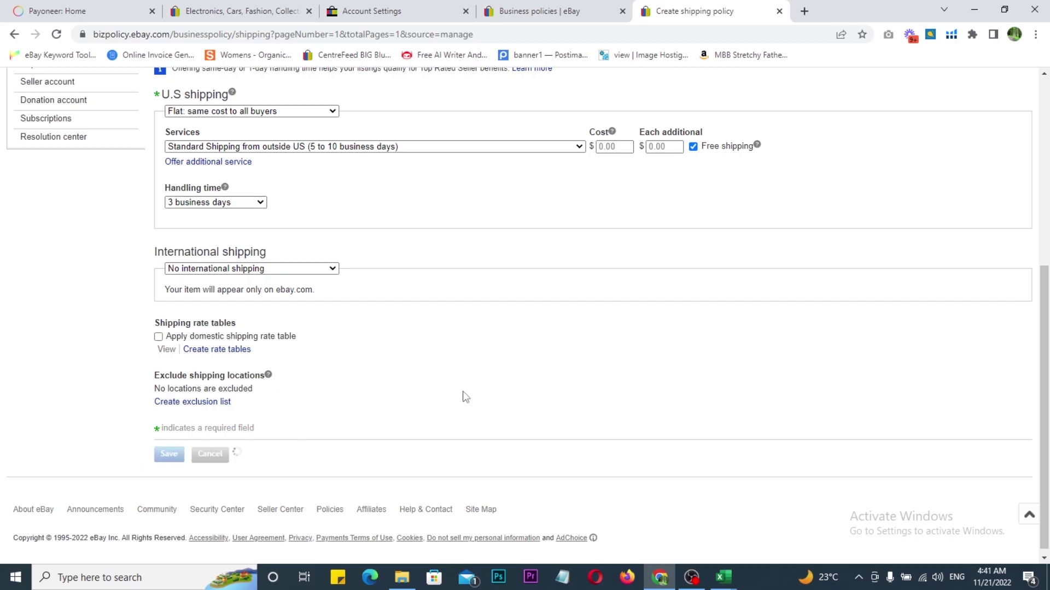
# Step: Tick off the three created default policies and bring up the account-creation checklist workbook
pyautogui.scroll(1, 440, 401)
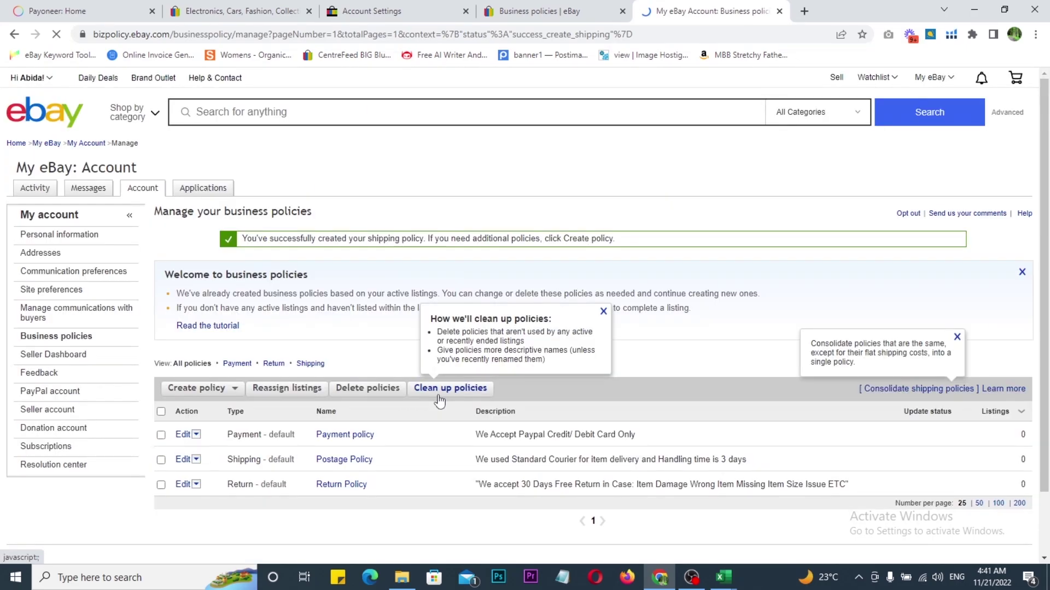
pyautogui.scroll(-1, 328, 383)
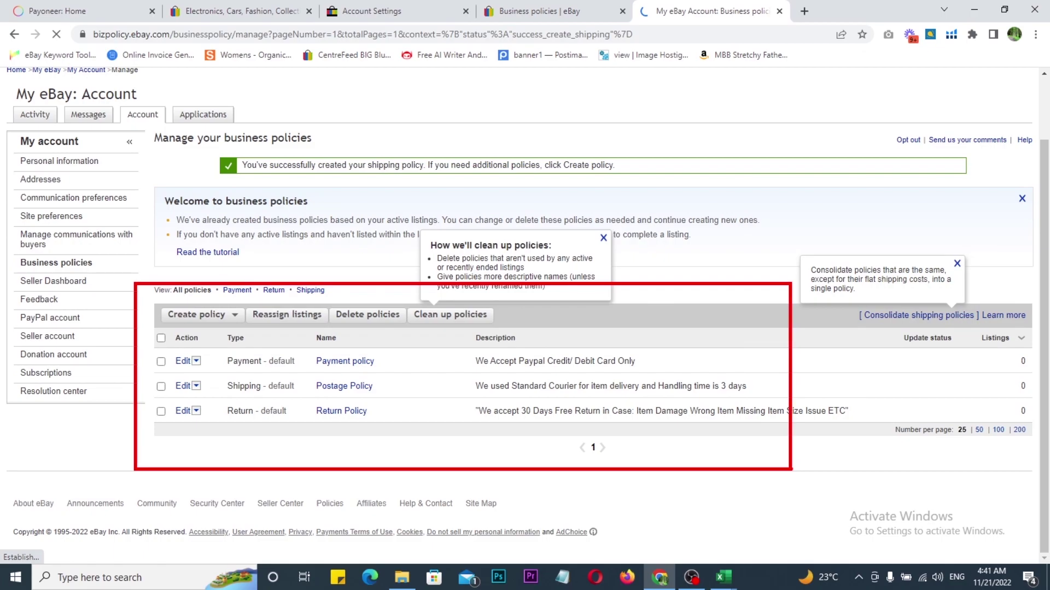
pyautogui.moveTo(748, 353); pyautogui.dragTo(830, 338)
pyautogui.press('Escape')
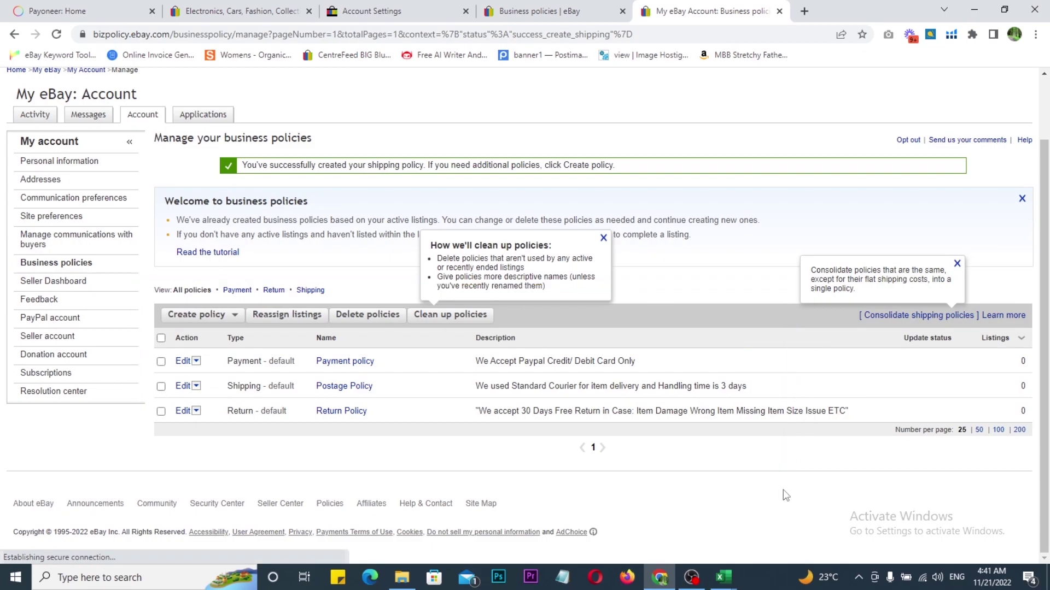
pyautogui.click(724, 577)
pyautogui.click(648, 527)
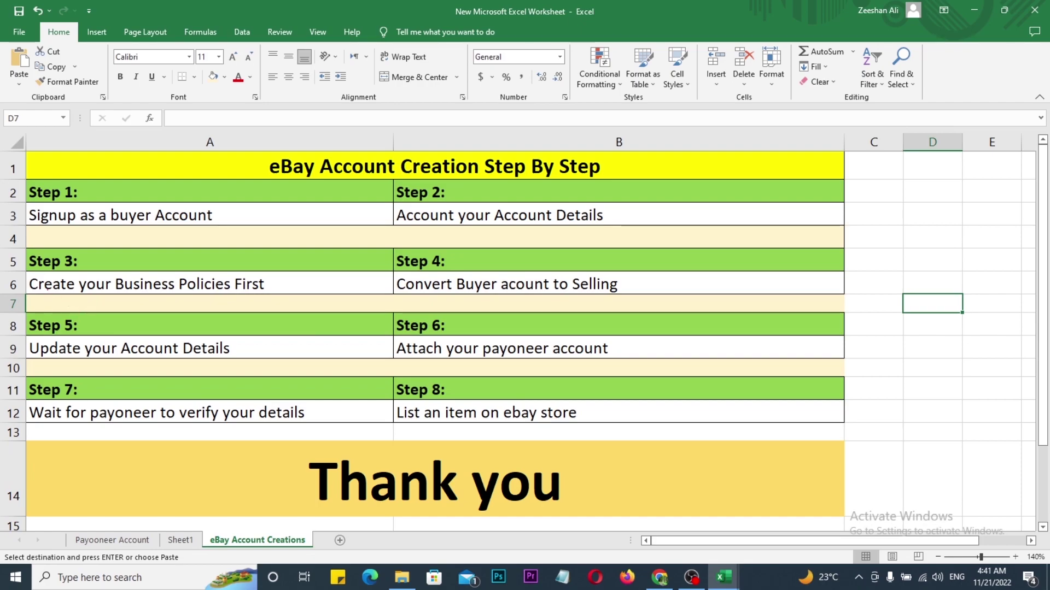
# Step: Box and tick Steps 3 and 4 on the checklist, then return to eBay business policies
pyautogui.moveTo(15, 244); pyautogui.dragTo(292, 315)
pyautogui.moveTo(267, 262)
pyautogui.mouseDown()
pyautogui.moveTo(332, 233)
pyautogui.moveTo(637, 319)
pyautogui.moveTo(672, 316)
pyautogui.mouseUp()
pyautogui.moveTo(643, 267)
pyautogui.mouseDown()
pyautogui.moveTo(656, 282)
pyautogui.moveTo(736, 244)
pyautogui.moveTo(758, 278)
pyautogui.mouseUp()
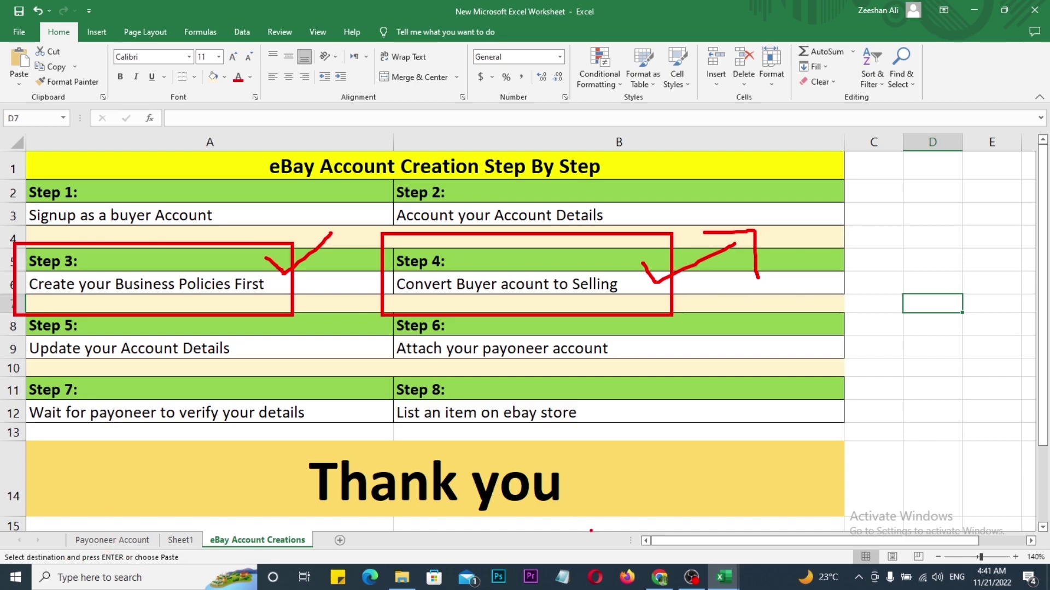
pyautogui.press('Escape')
pyautogui.click(724, 576)
pyautogui.click(727, 520)
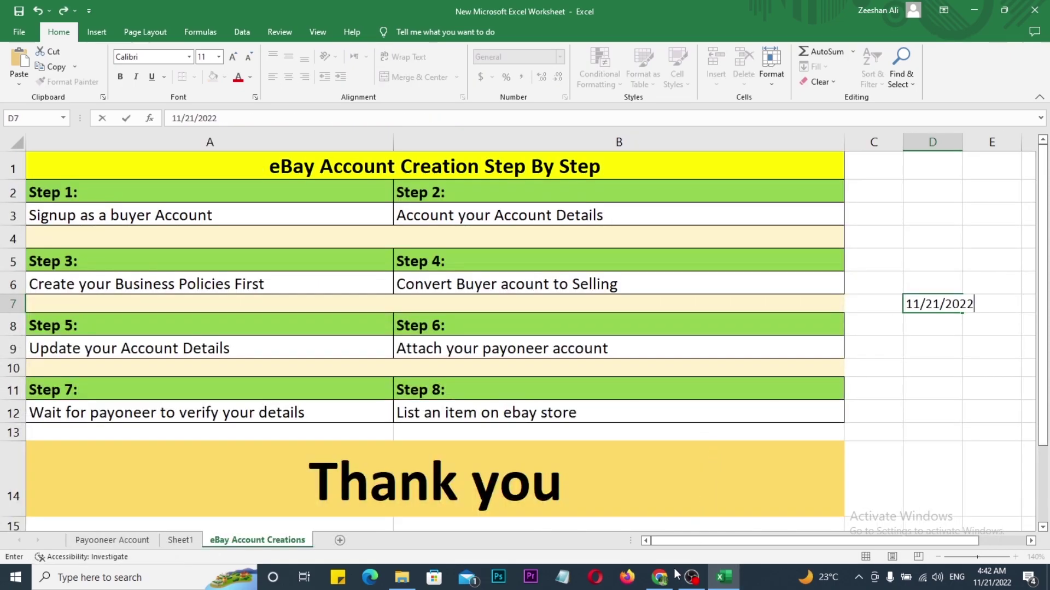
pyautogui.click(663, 579)
# Step: Go to the Selling area of My eBay and highlight its lower sections
pyautogui.scroll(2, 632, 336)
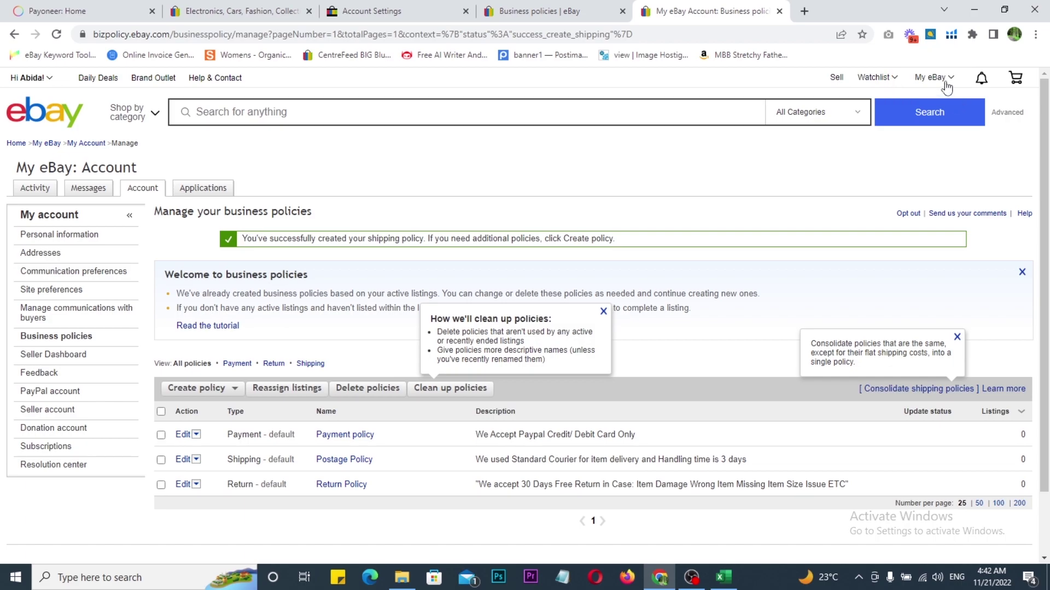
pyautogui.moveTo(932, 77)
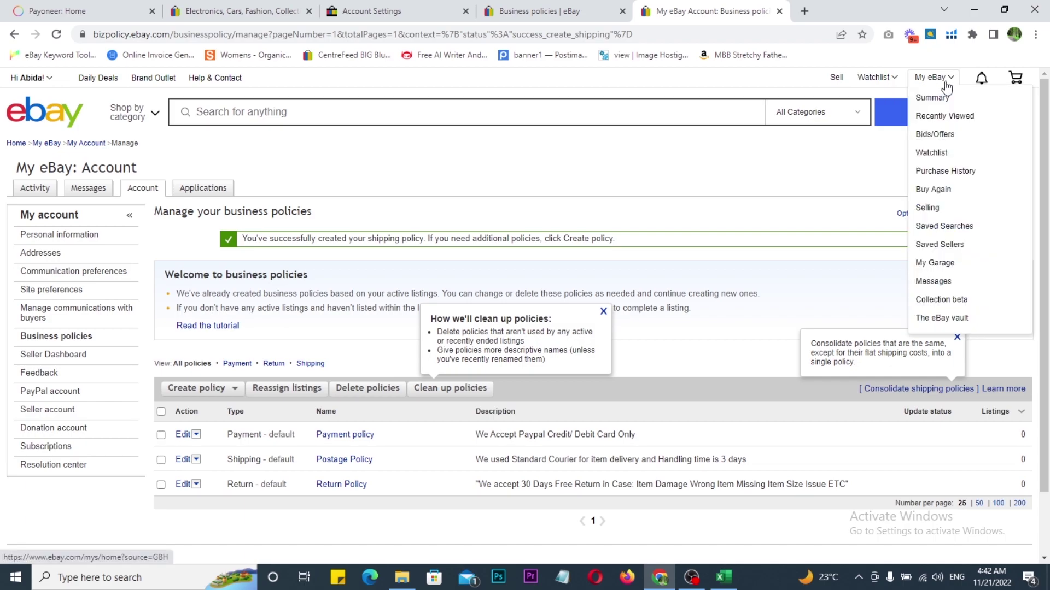
pyautogui.click(927, 209)
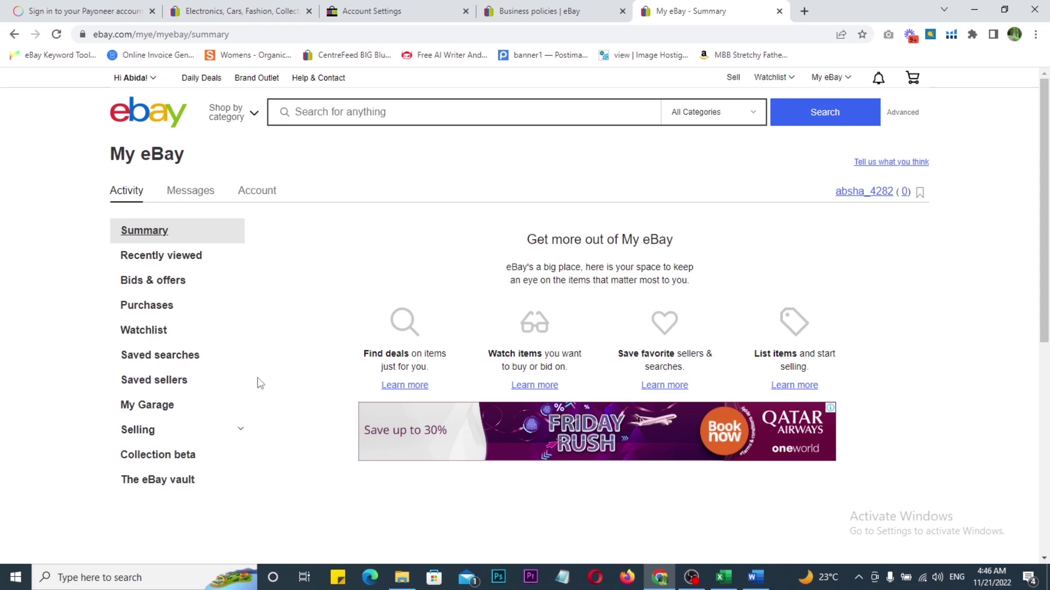
pyautogui.scroll(-2, 341, 291)
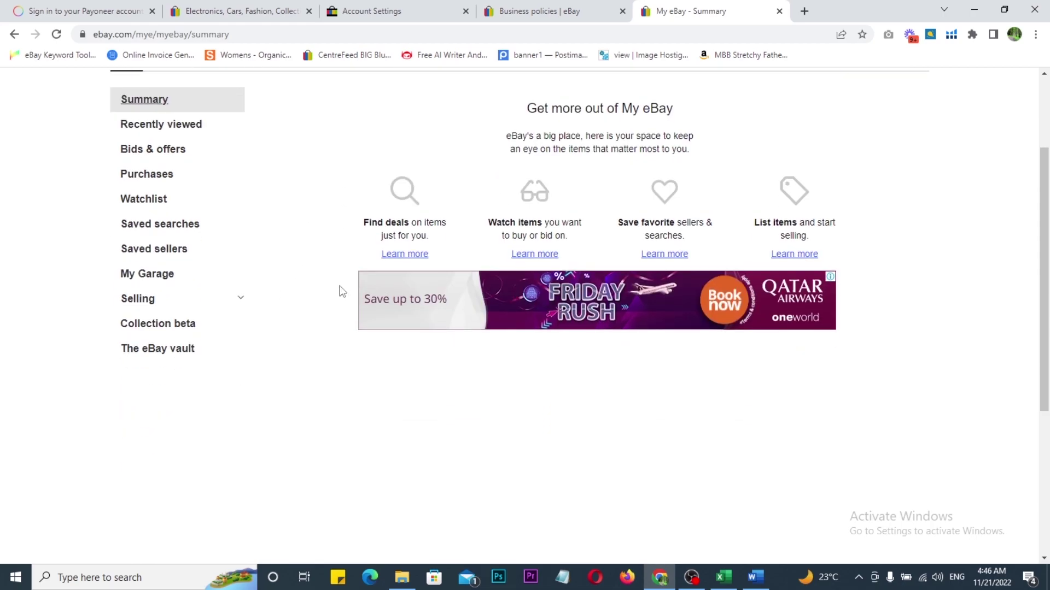
pyautogui.moveTo(70, 264); pyautogui.dragTo(288, 376)
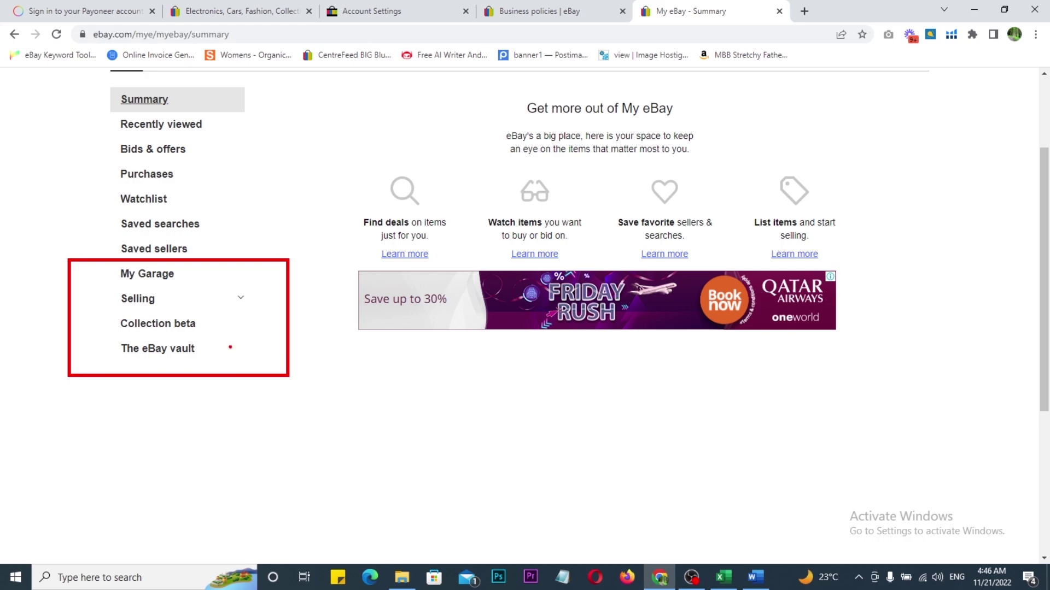
pyautogui.press('Escape')
# Step: Expand Selling in the sidebar, choose Sell an item, then List an item
pyautogui.click(145, 302)
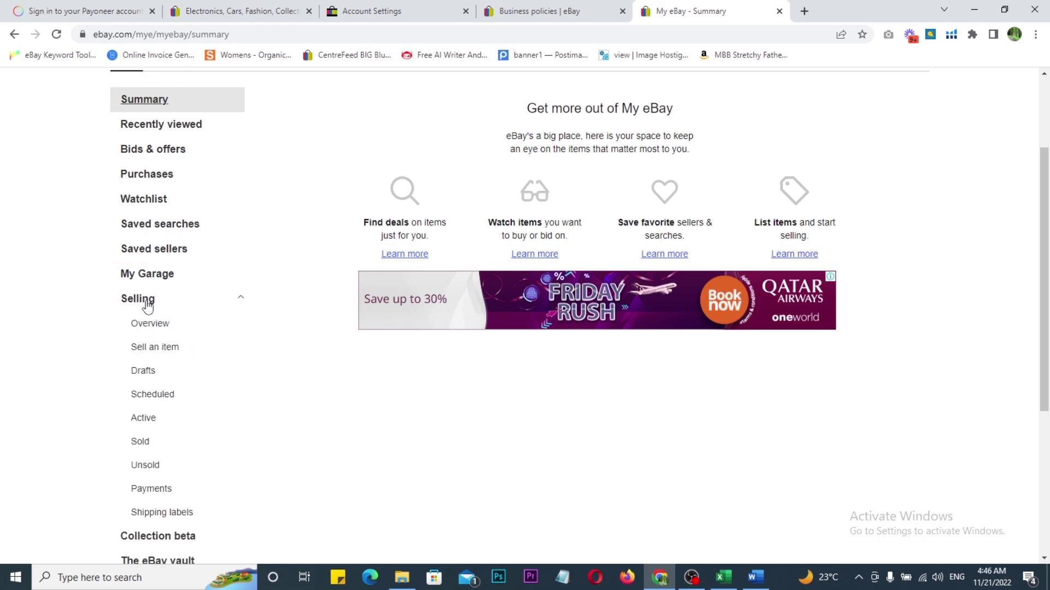
pyautogui.click(148, 352)
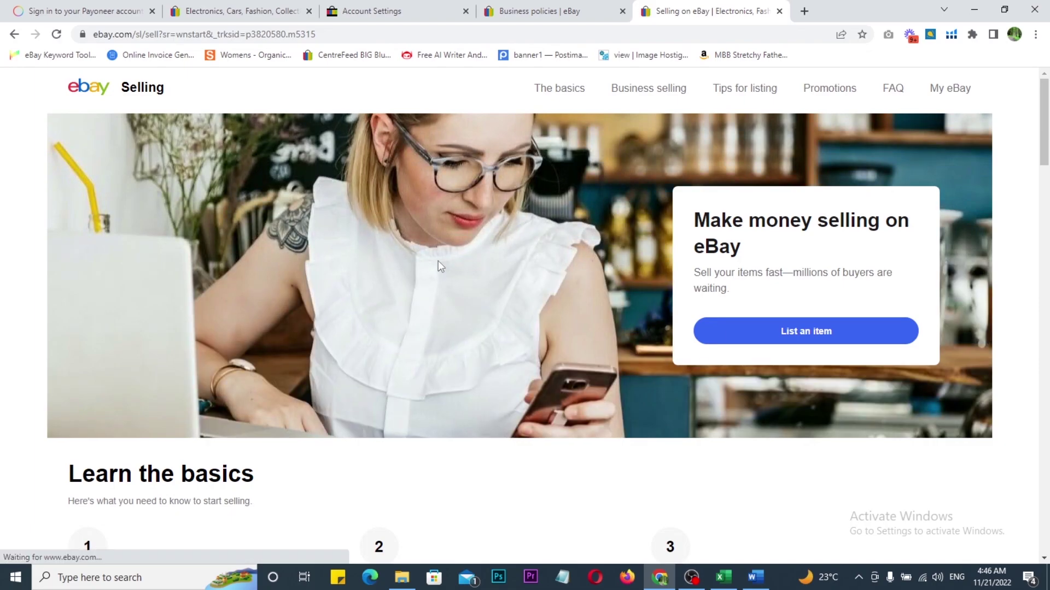
pyautogui.click(786, 331)
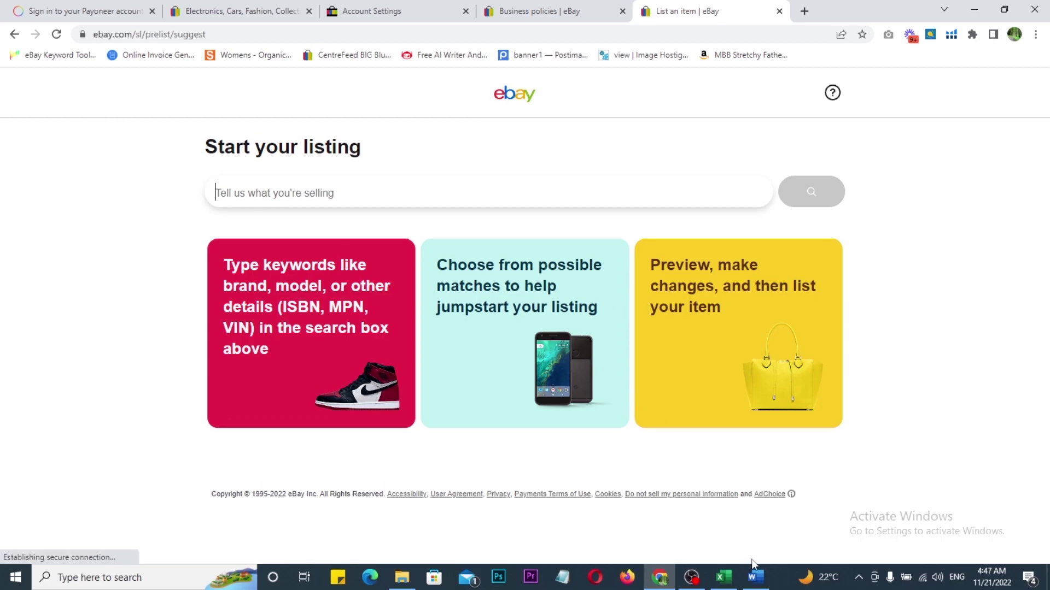
pyautogui.click(756, 577)
# Step: Copy the 'Organic Cotton Sheet Set, 300 Thread Count percale' title in Word and return to eBay
pyautogui.moveTo(599, 208); pyautogui.dragTo(337, 189)
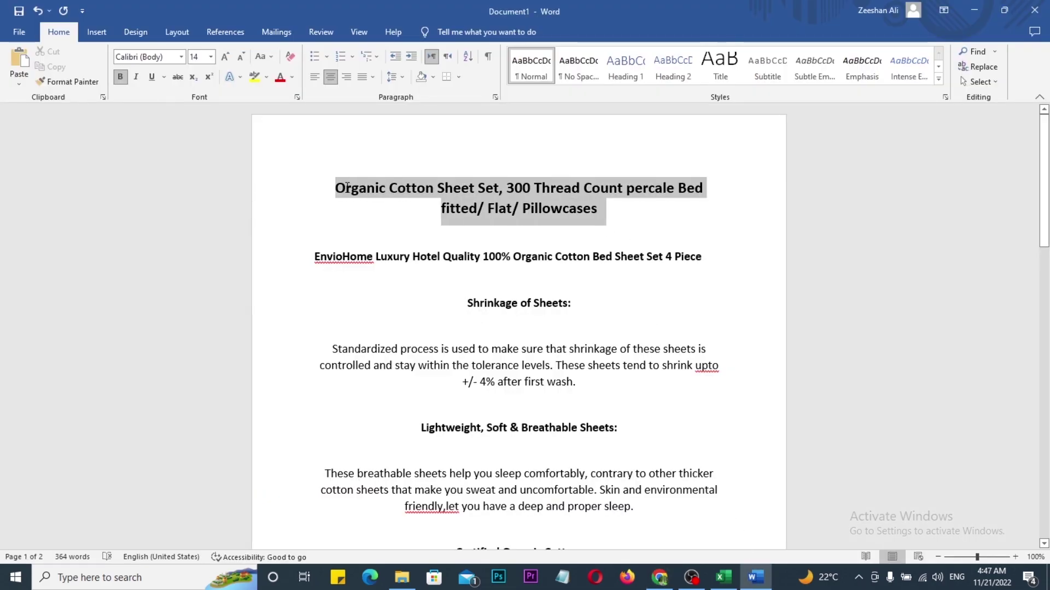
pyautogui.hotkey('alt', 'Tab')
pyautogui.hotkey('alt', 'Tab')
pyautogui.scroll(-9, 460, 298)
pyautogui.scroll(-9, 460, 299)
pyautogui.scroll(7, 460, 300)
pyautogui.scroll(10, 447, 329)
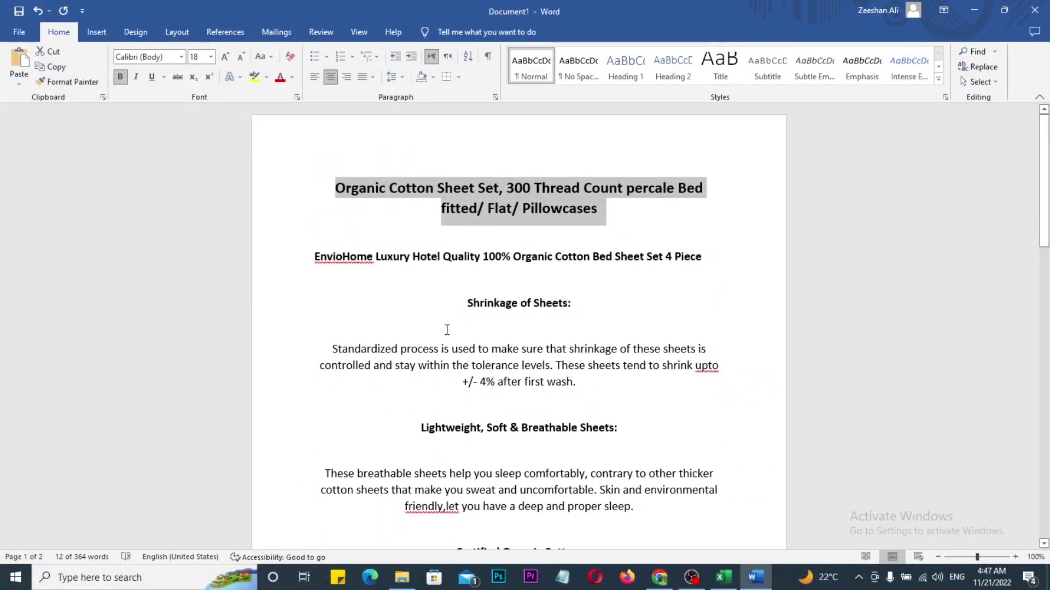
pyautogui.hotkey('alt', 'Tab')
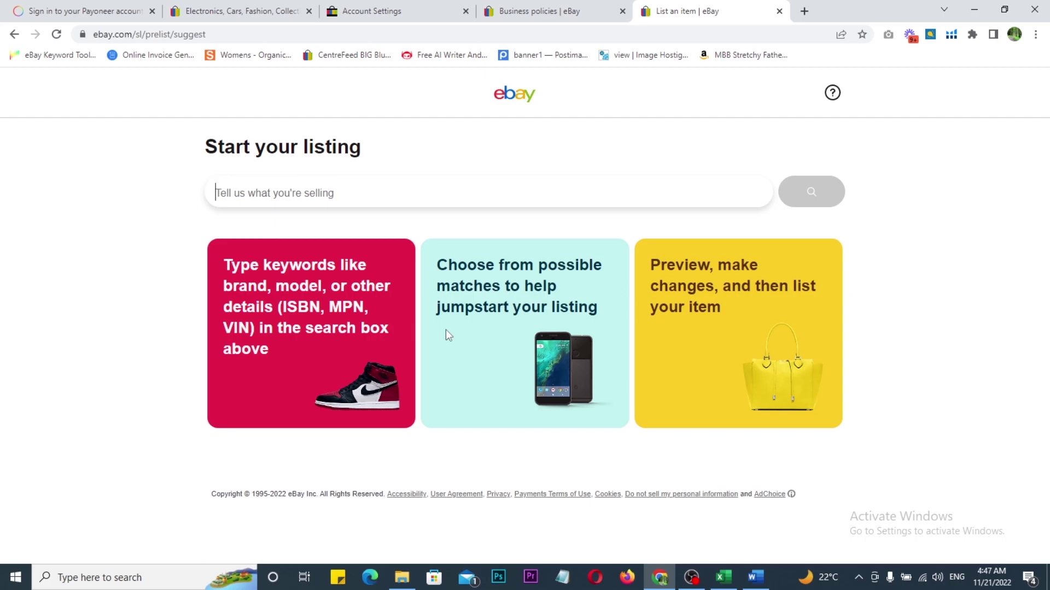
# Step: Search eBay with the pasted sheet set title, skip catalog matches, and pick New with tags
pyautogui.hotkey('ctrl', 'v')
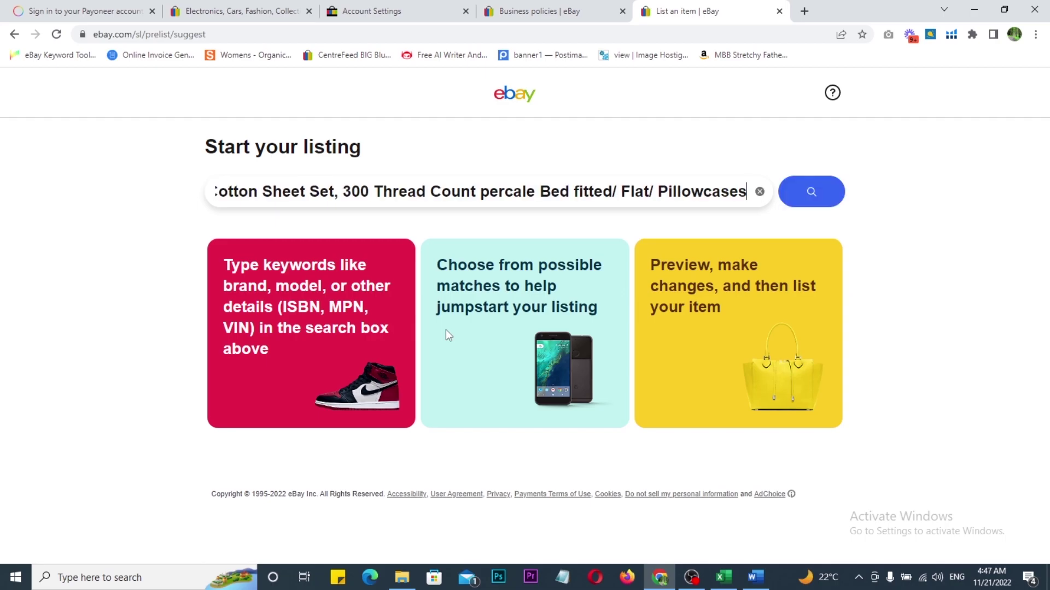
pyautogui.click(812, 193)
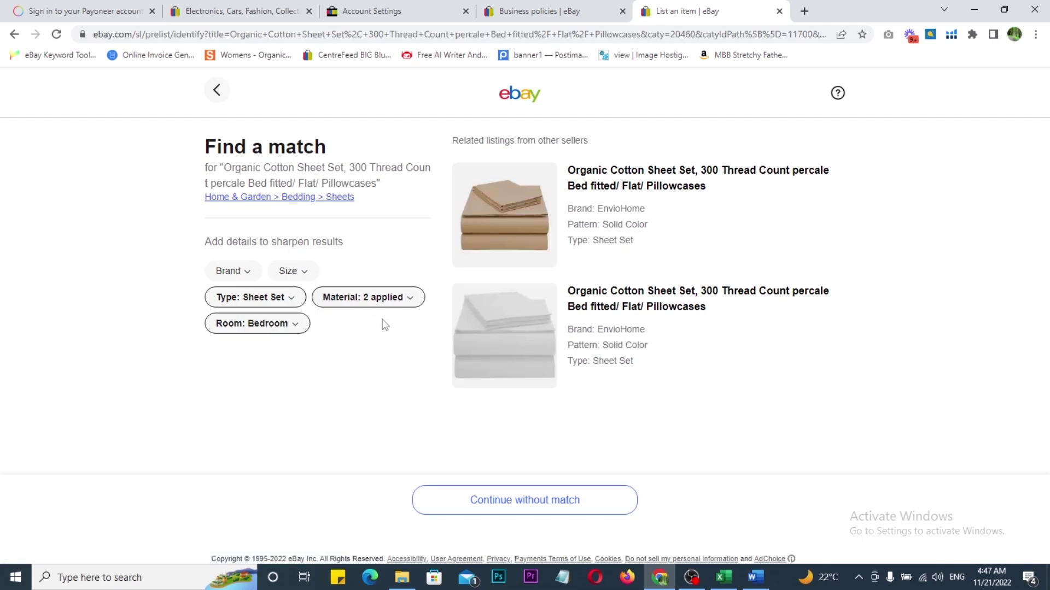
pyautogui.click(504, 499)
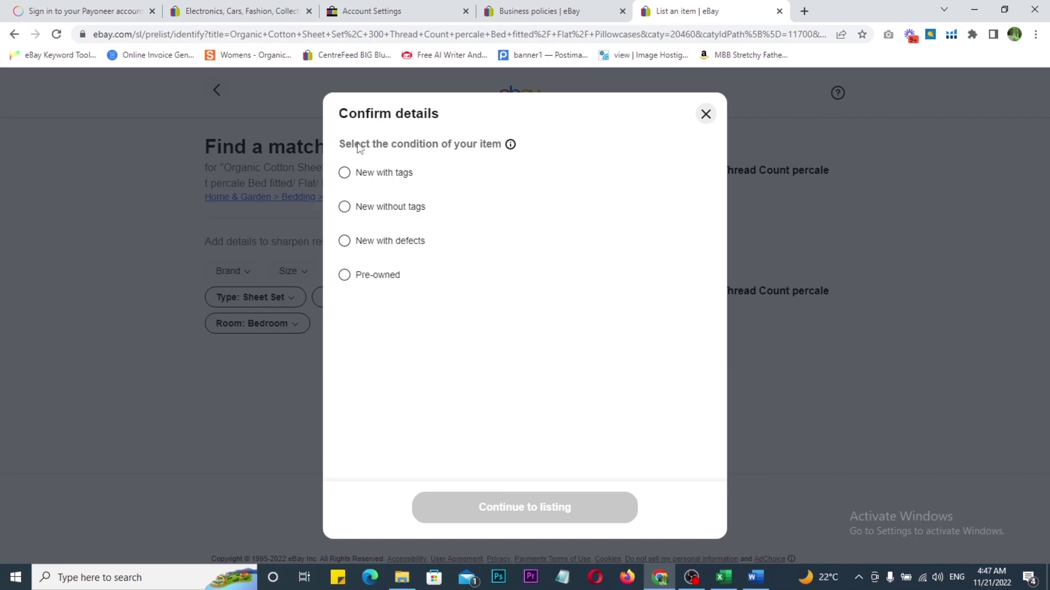
pyautogui.click(344, 174)
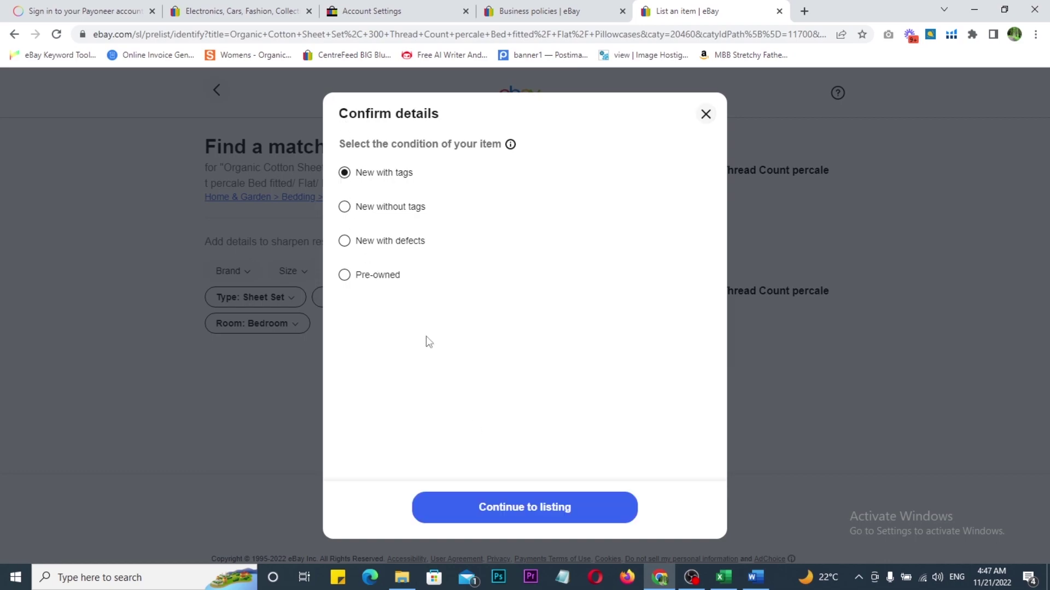
pyautogui.click(534, 505)
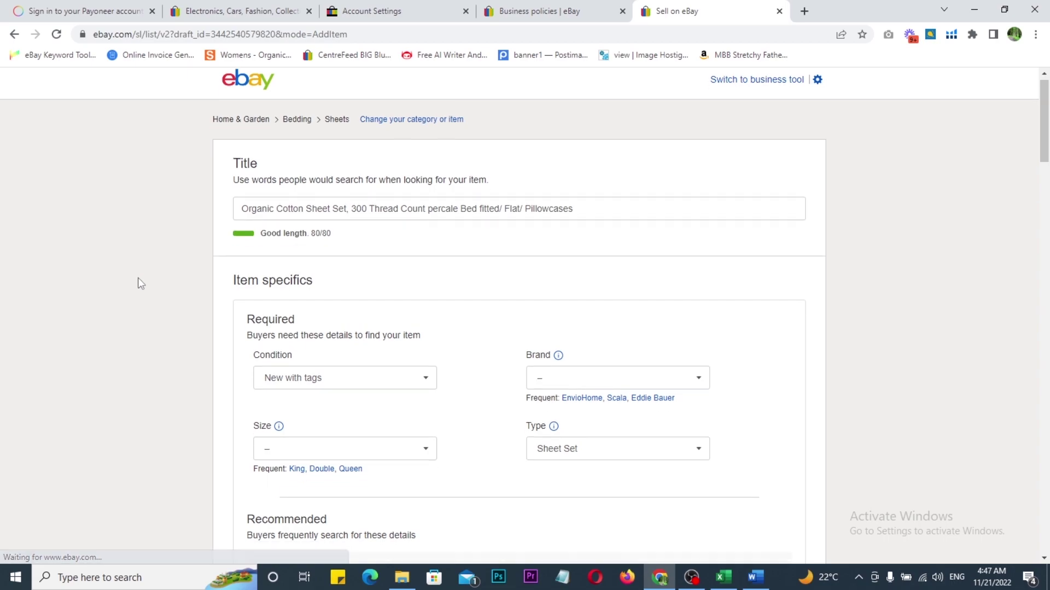
# Step: Set item specifics: Size Double, Brand Unbranded, Color Beige, Character Acer, Pattern Solid Color
pyautogui.scroll(-2, 145, 274)
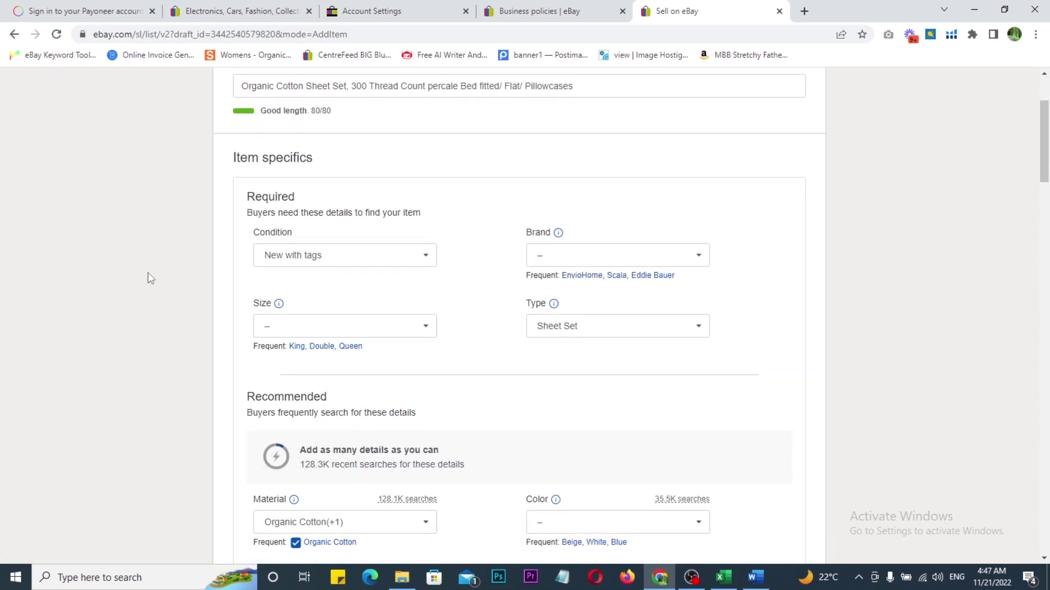
pyautogui.click(322, 347)
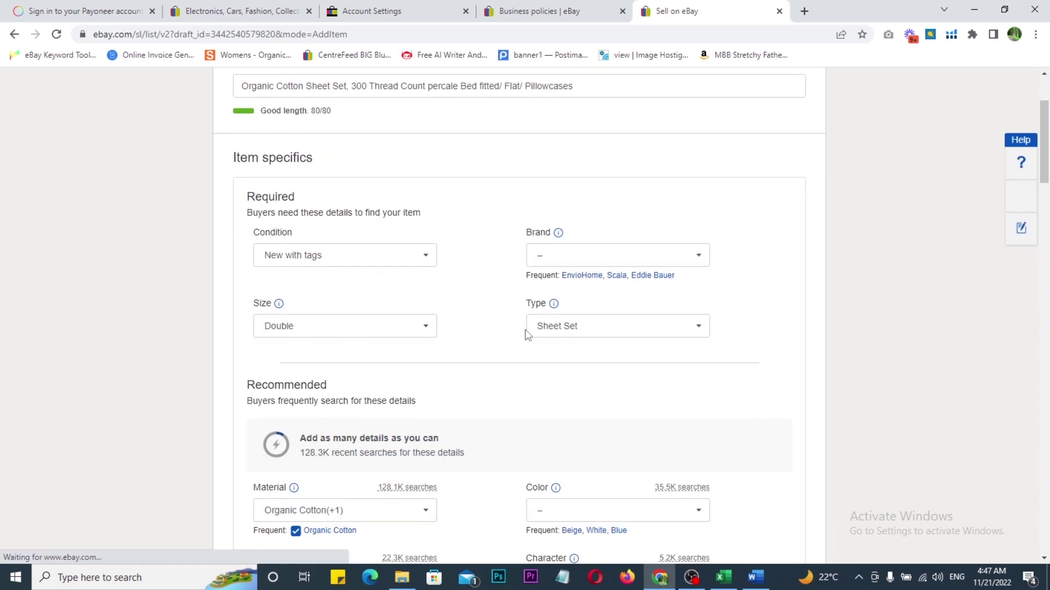
pyautogui.click(574, 262)
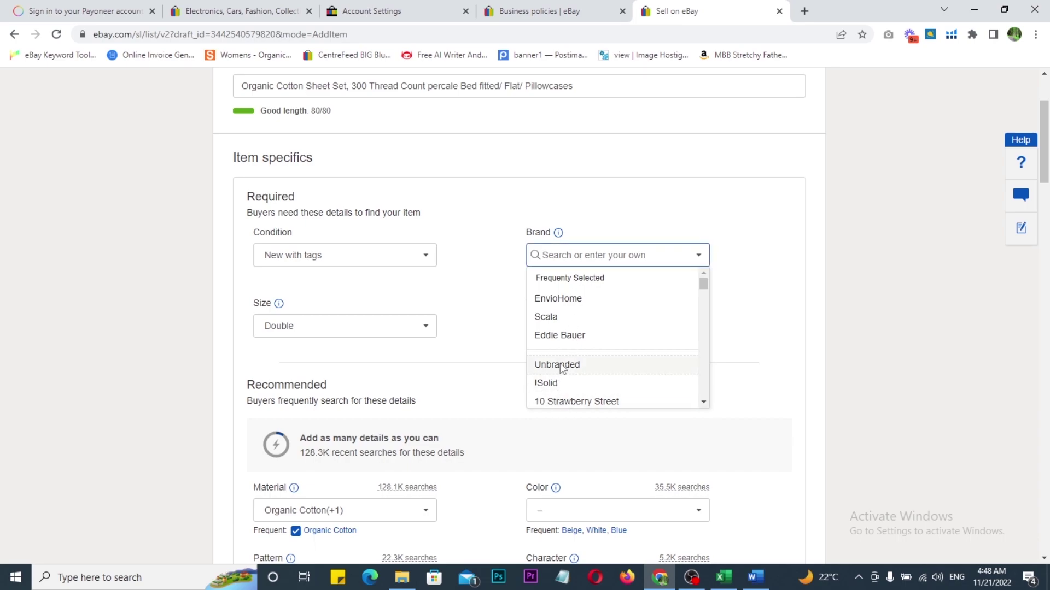
pyautogui.click(560, 363)
pyautogui.scroll(-2, 462, 353)
pyautogui.scroll(-1, 461, 359)
pyautogui.scroll(-1, 553, 269)
pyautogui.click(572, 257)
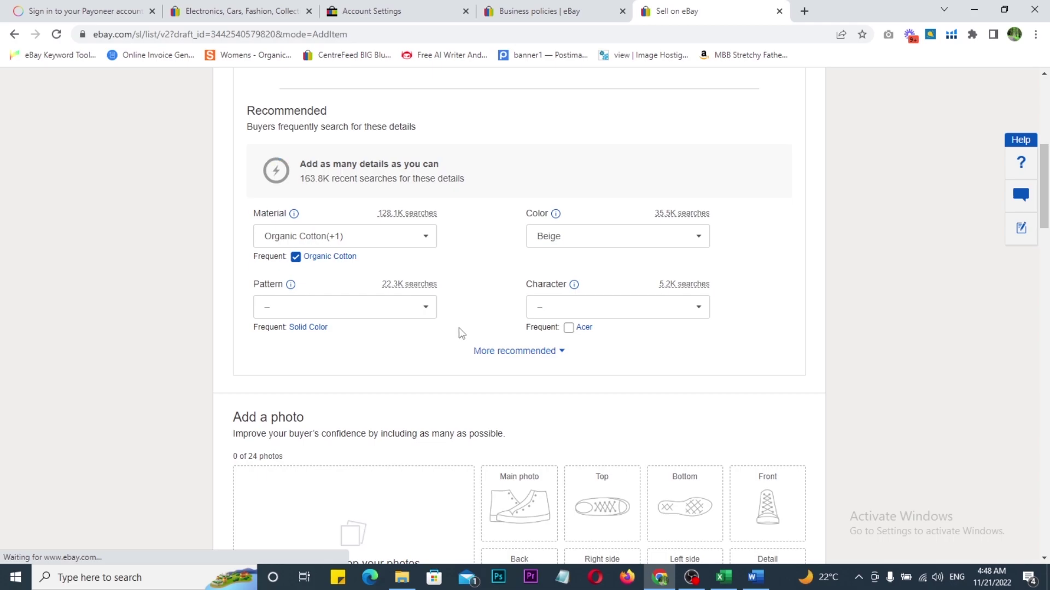
pyautogui.scroll(-1, 589, 271)
pyautogui.click(586, 263)
pyautogui.click(308, 262)
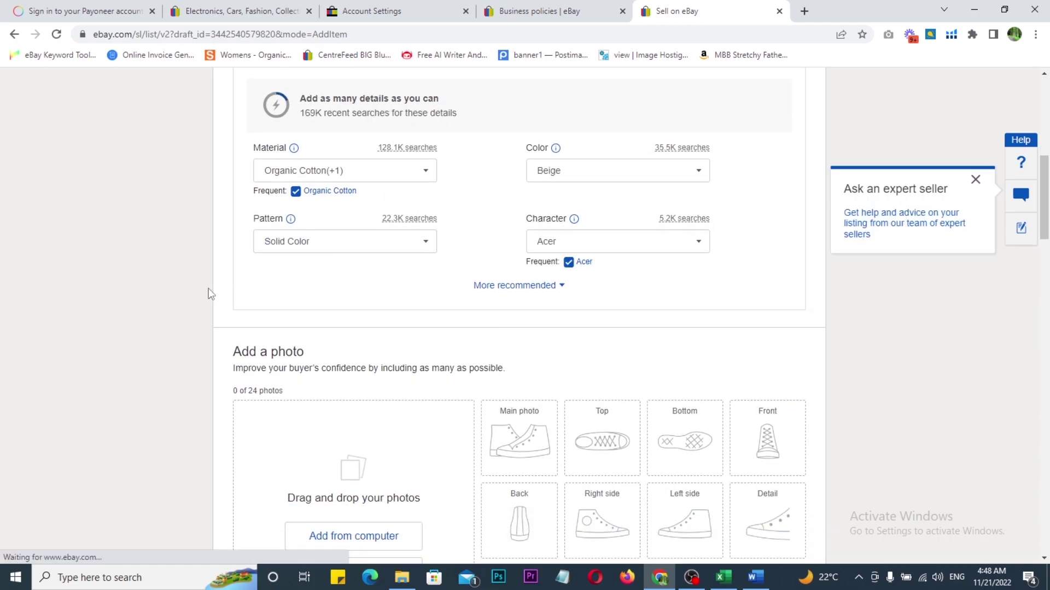
# Step: Upload the teal-patterned bedsheet photo from the computer as the main photo
pyautogui.scroll(-3, 216, 298)
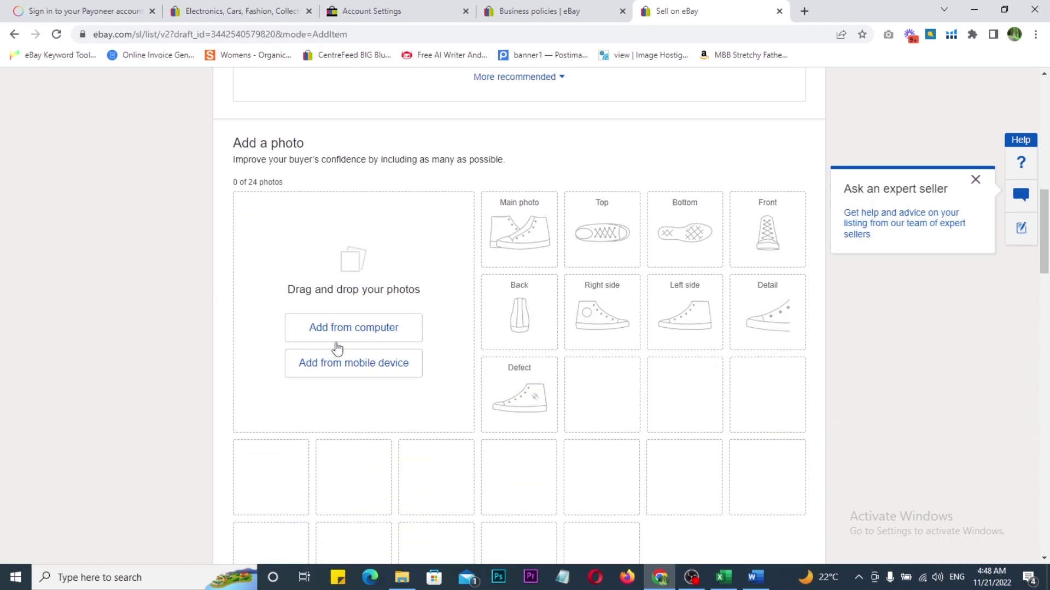
pyautogui.scroll(-4, 337, 348)
pyautogui.scroll(2, 462, 401)
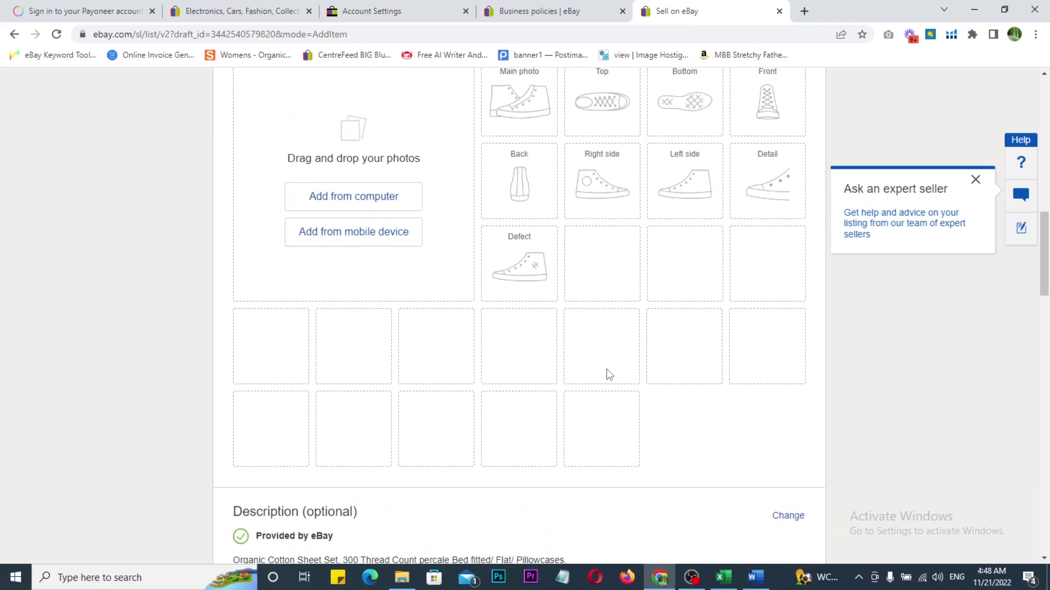
pyautogui.scroll(3, 609, 370)
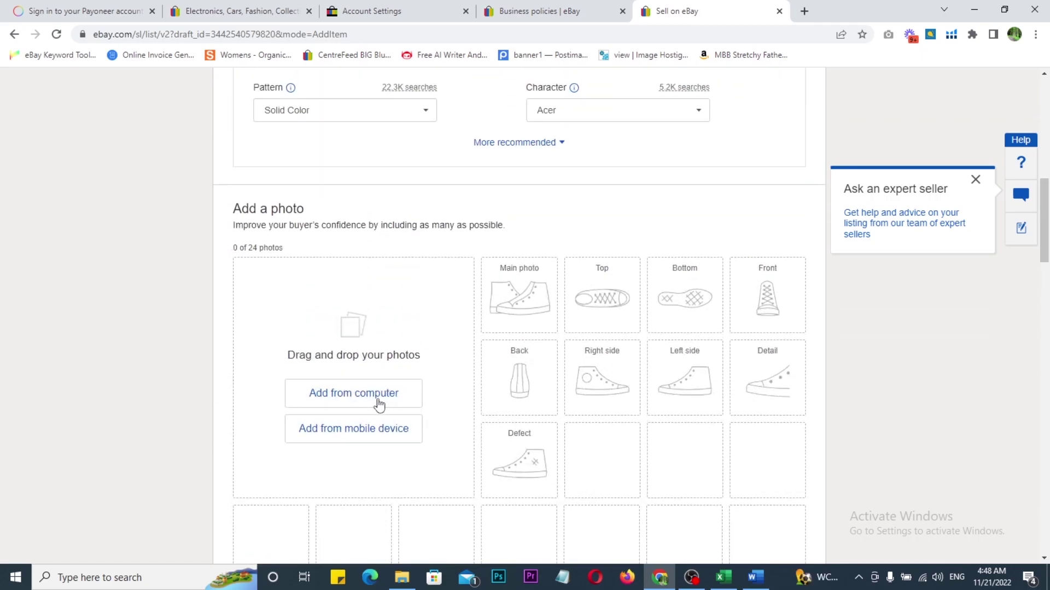
pyautogui.click(337, 402)
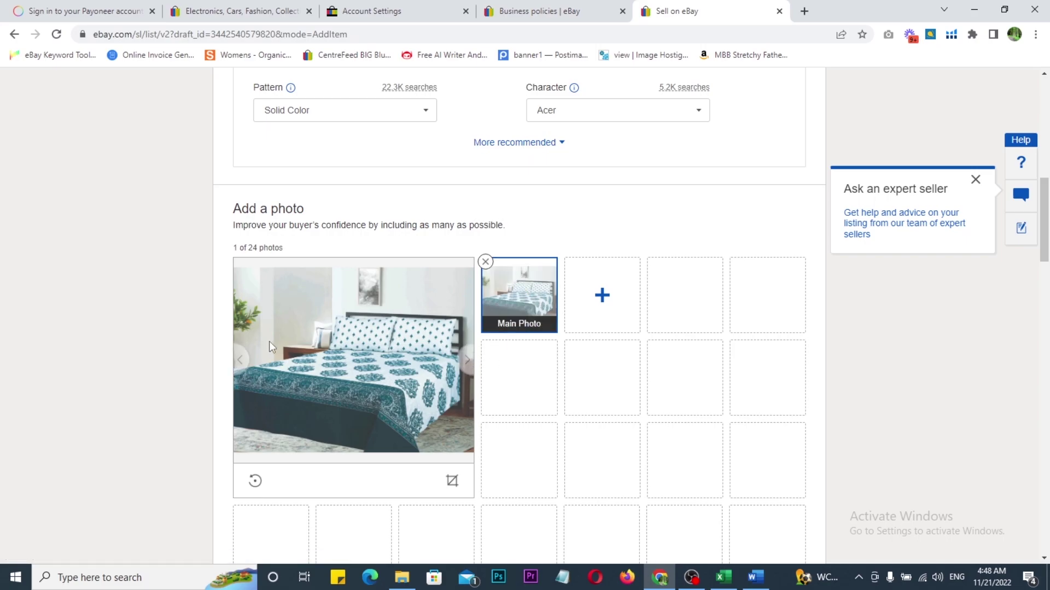
# Step: Box, circle and cross out the Auction pricing option with on-screen annotations
pyautogui.scroll(-8, 182, 344)
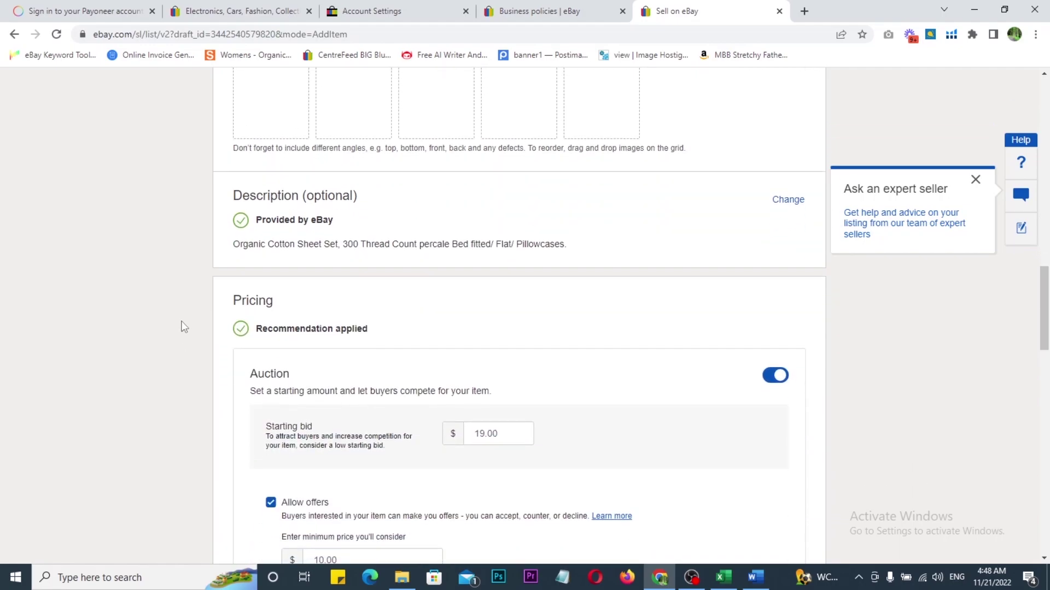
pyautogui.scroll(-3, 189, 268)
pyautogui.scroll(-1, 187, 279)
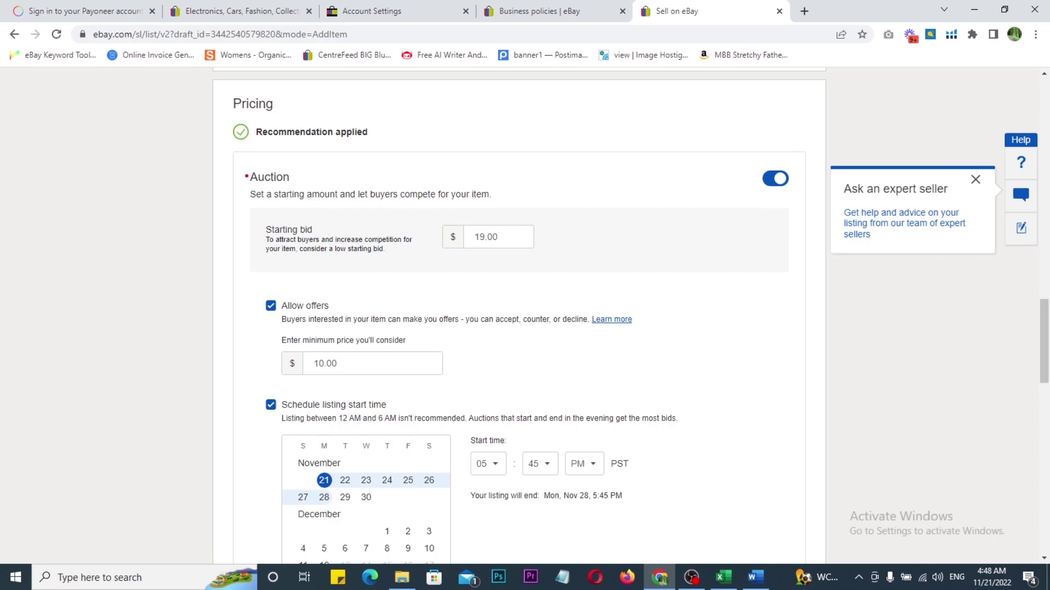
pyautogui.moveTo(222, 146)
pyautogui.mouseDown()
pyautogui.moveTo(294, 181)
pyautogui.moveTo(699, 287)
pyautogui.moveTo(813, 303)
pyautogui.mouseUp()
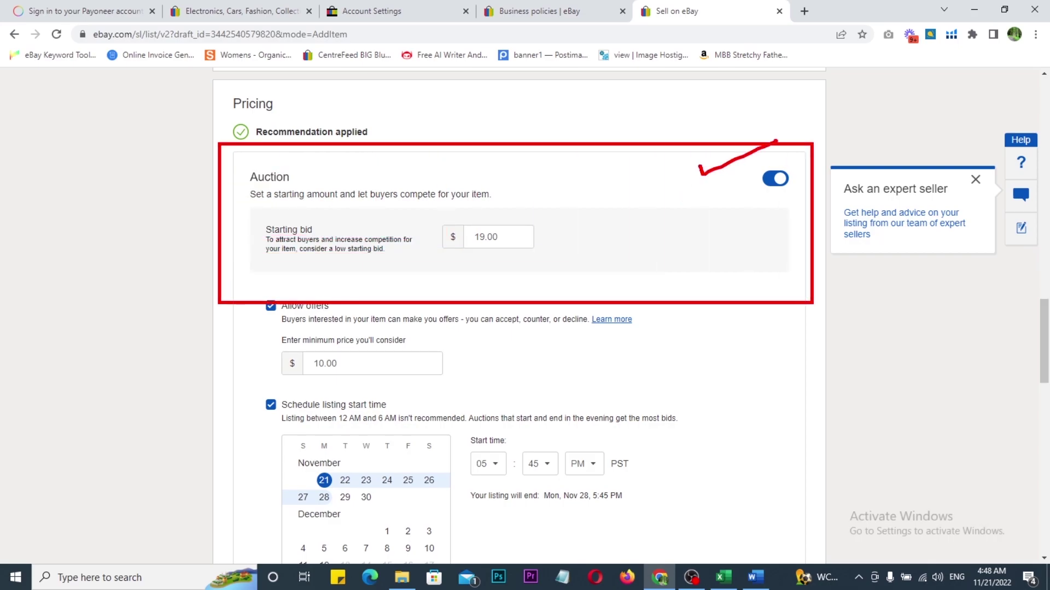
pyautogui.moveTo(241, 169)
pyautogui.mouseDown()
pyautogui.moveTo(558, 165)
pyautogui.moveTo(412, 298)
pyautogui.moveTo(216, 194)
pyautogui.moveTo(261, 151)
pyautogui.mouseUp()
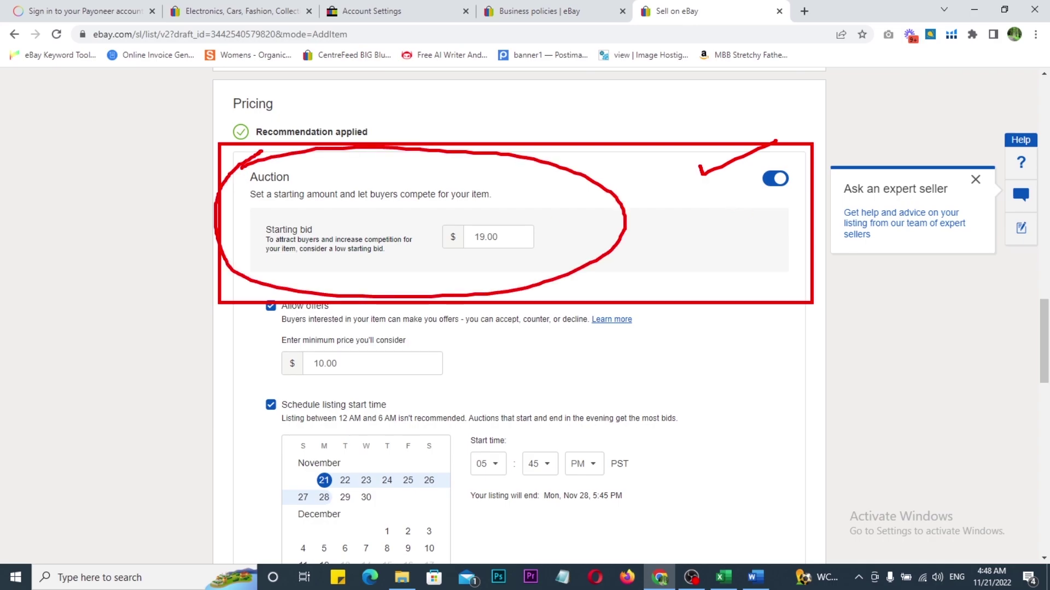
pyautogui.moveTo(574, 163); pyautogui.dragTo(500, 258)
pyautogui.moveTo(492, 187); pyautogui.dragTo(615, 267)
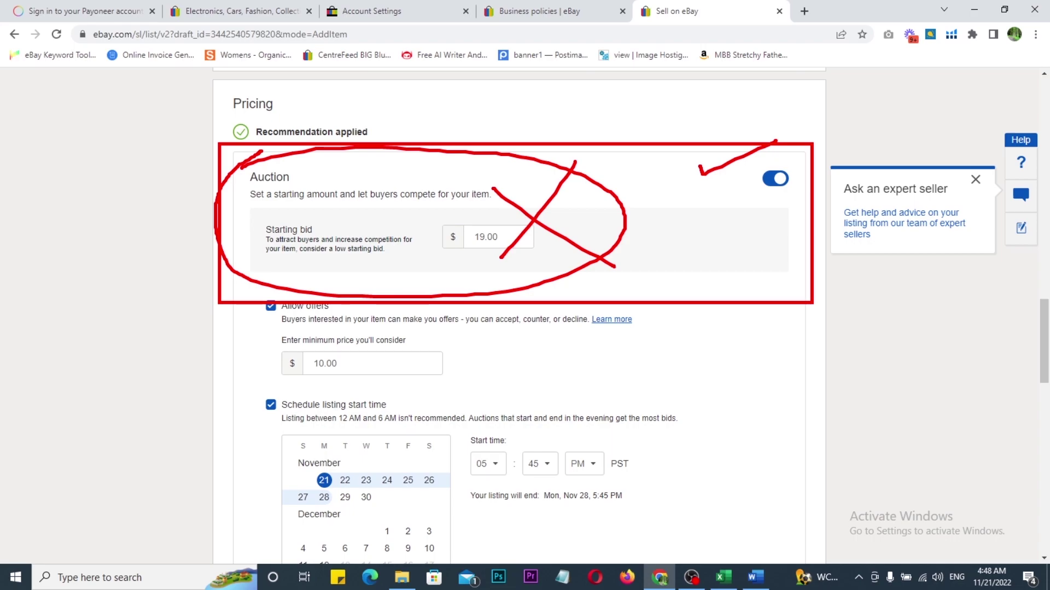
pyautogui.press('Escape')
# Step: Turn off auction pricing and change the Buy It Now price from 31.00 to $19.99
pyautogui.click(774, 178)
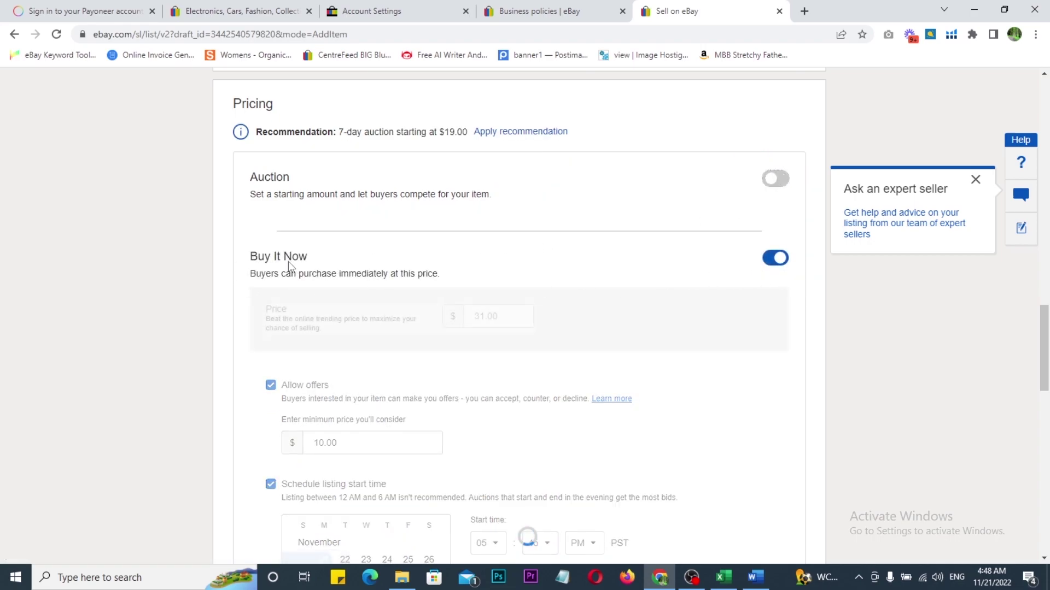
pyautogui.scroll(-1, 586, 299)
pyautogui.click(510, 252)
pyautogui.doubleClick(491, 250)
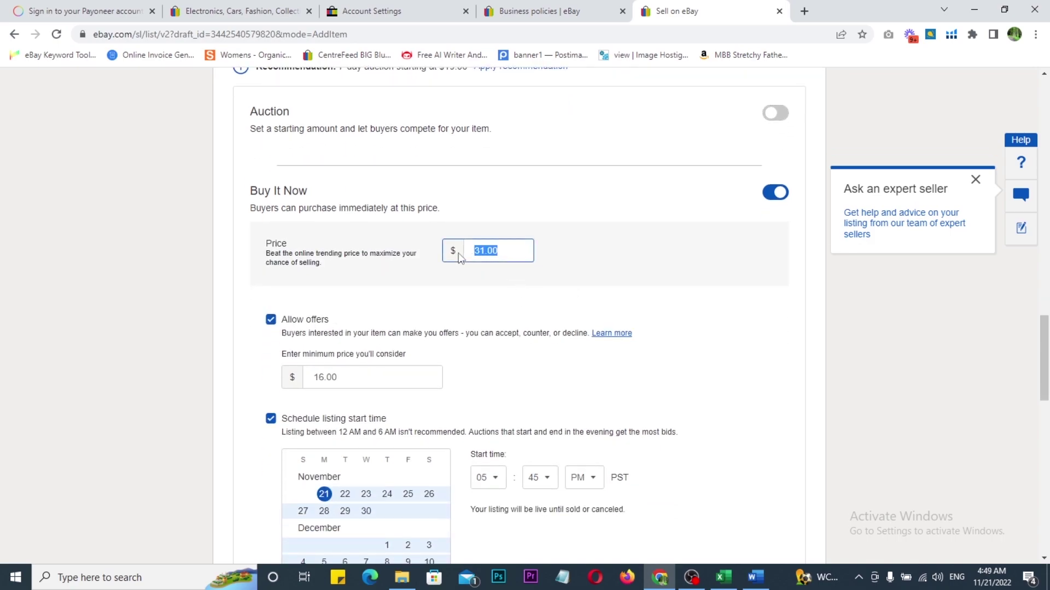
pyautogui.write('19.99')
pyautogui.click(176, 264)
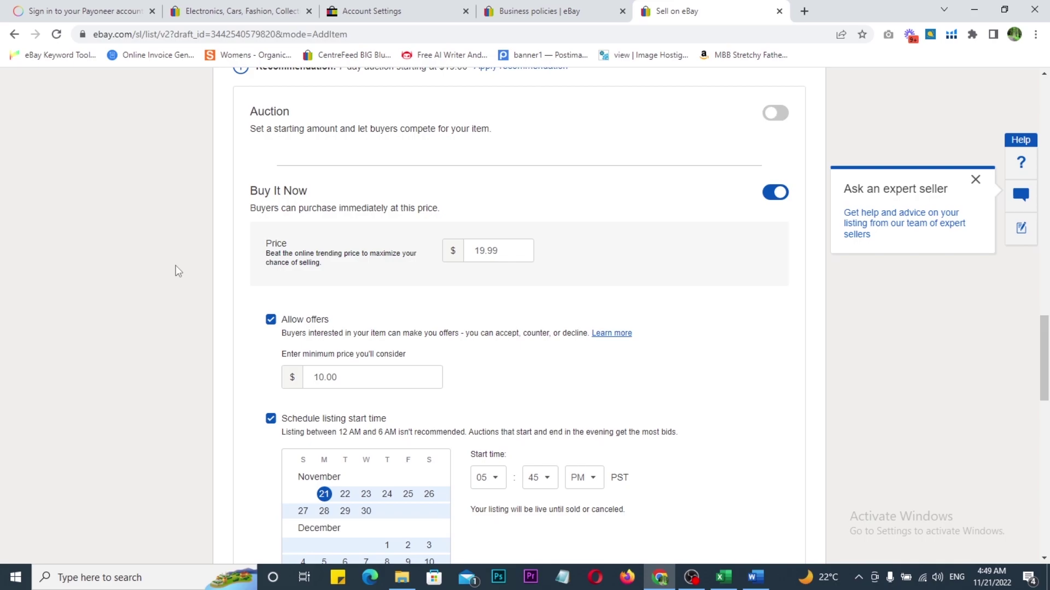
# Step: Turn off Allow offers and the scheduled listing start time
pyautogui.scroll(-1, 306, 281)
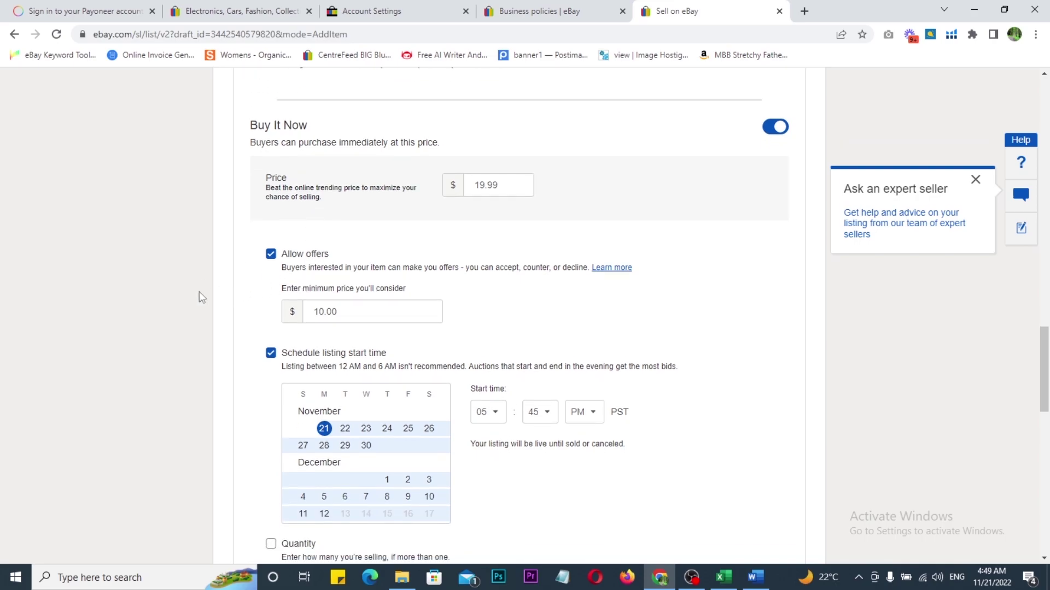
pyautogui.click(270, 254)
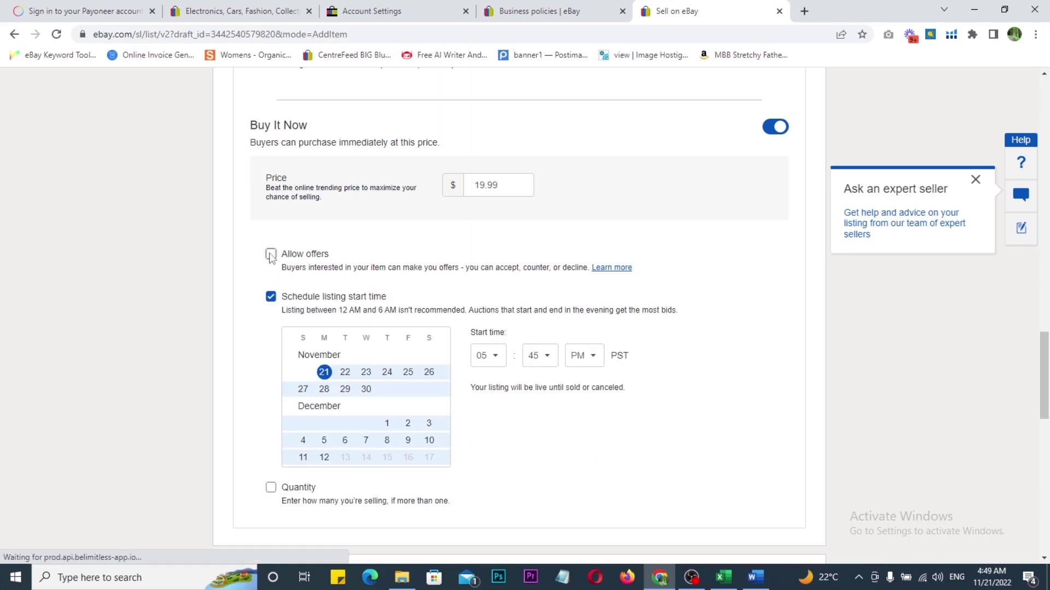
pyautogui.click(270, 298)
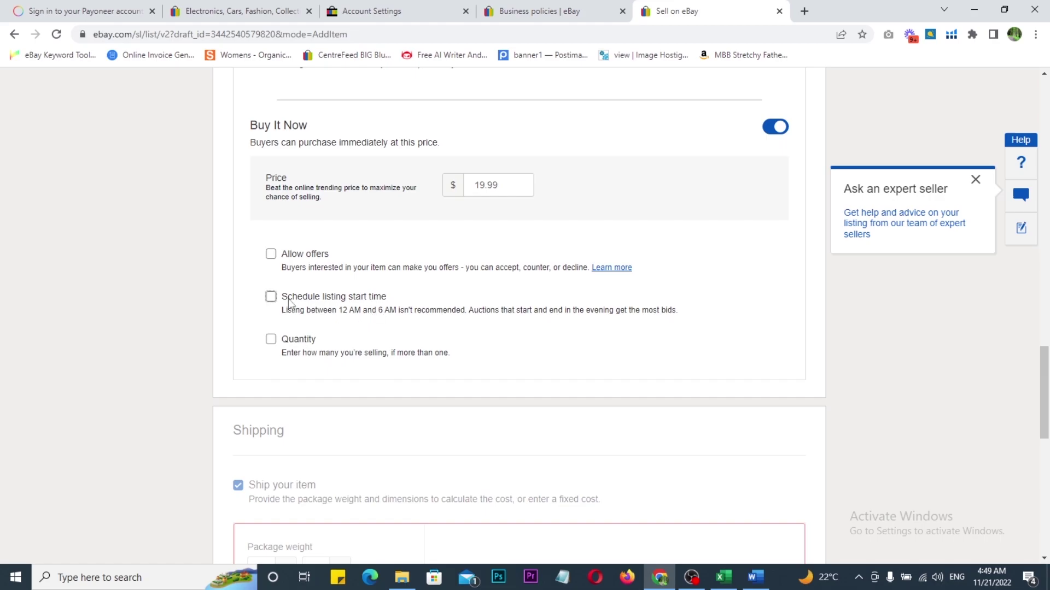
# Step: Annotate the screen with a circled 10 and a crossed-out 9 beside the price
pyautogui.hotkey('ctrl', '2')
pyautogui.moveTo(124, 189); pyautogui.dragTo(123, 222)
pyautogui.moveTo(171, 181); pyautogui.dragTo(182, 177)
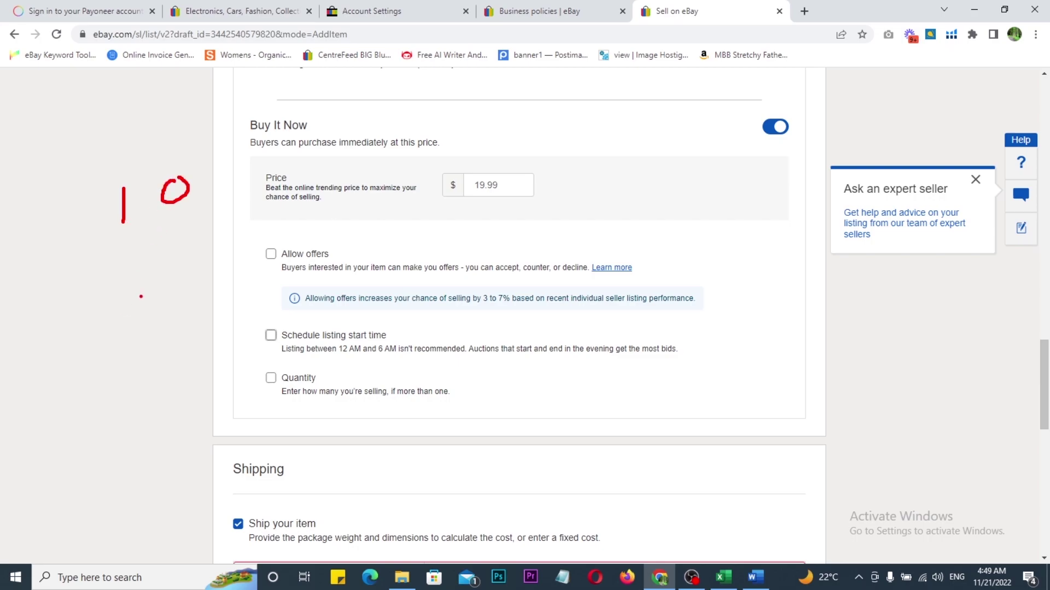
pyautogui.moveTo(145, 290); pyautogui.dragTo(149, 347)
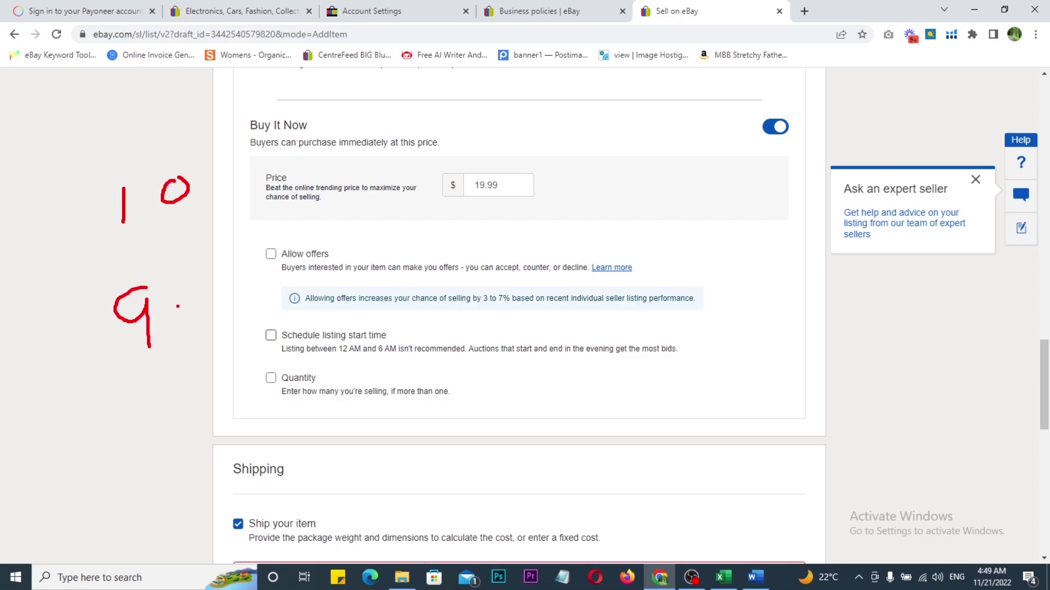
pyautogui.moveTo(214, 264); pyautogui.dragTo(191, 324)
pyautogui.moveTo(185, 273); pyautogui.dragTo(215, 307)
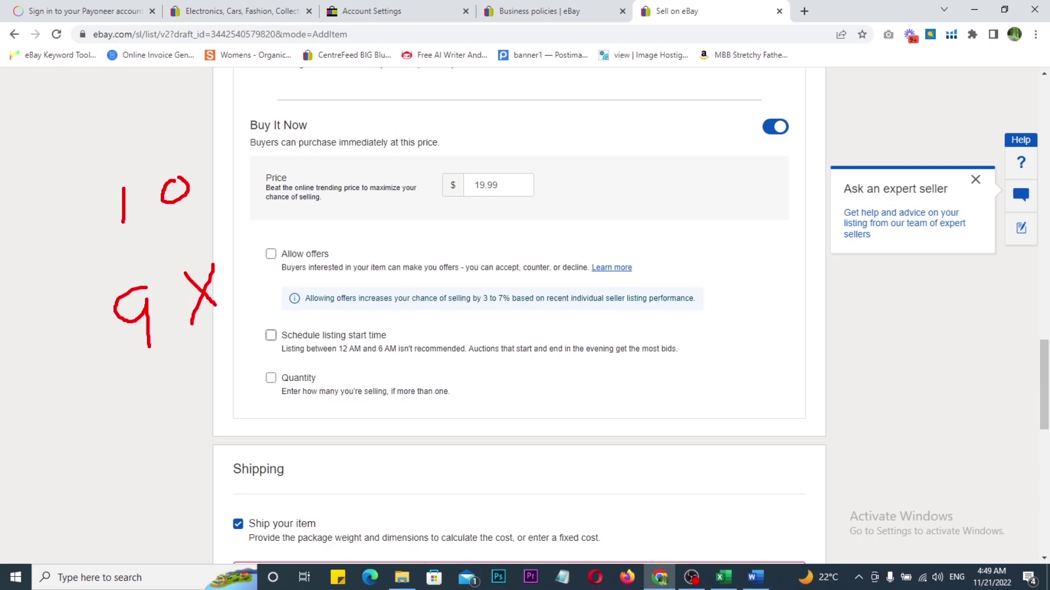
pyautogui.moveTo(141, 247)
pyautogui.mouseDown()
pyautogui.moveTo(213, 141)
pyautogui.moveTo(141, 213)
pyautogui.mouseUp()
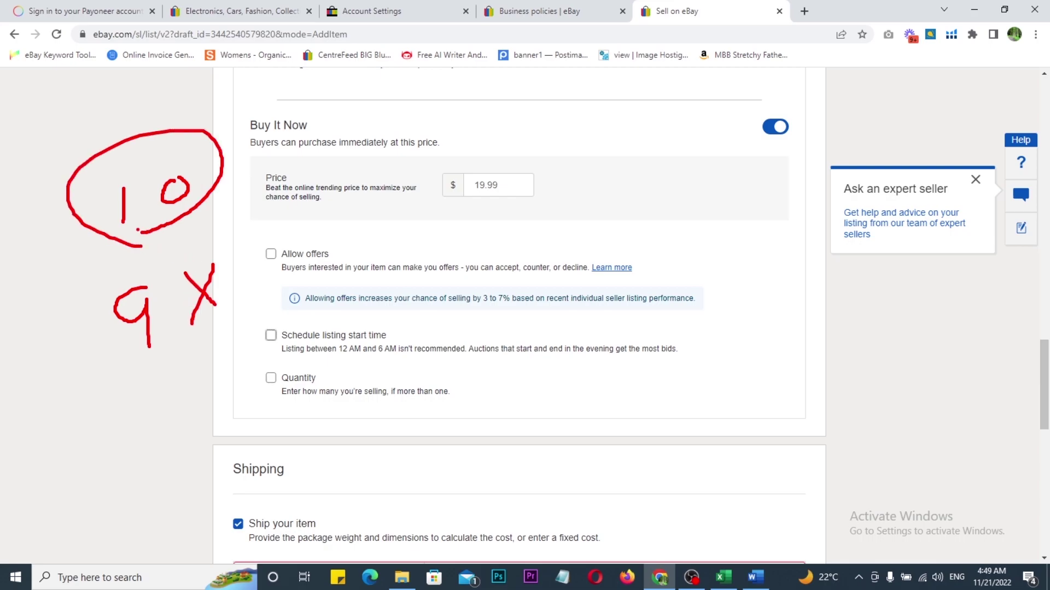
pyautogui.moveTo(125, 93); pyautogui.dragTo(126, 109)
pyautogui.moveTo(157, 76)
pyautogui.mouseDown()
pyautogui.moveTo(159, 97)
pyautogui.moveTo(269, 88)
pyautogui.mouseUp()
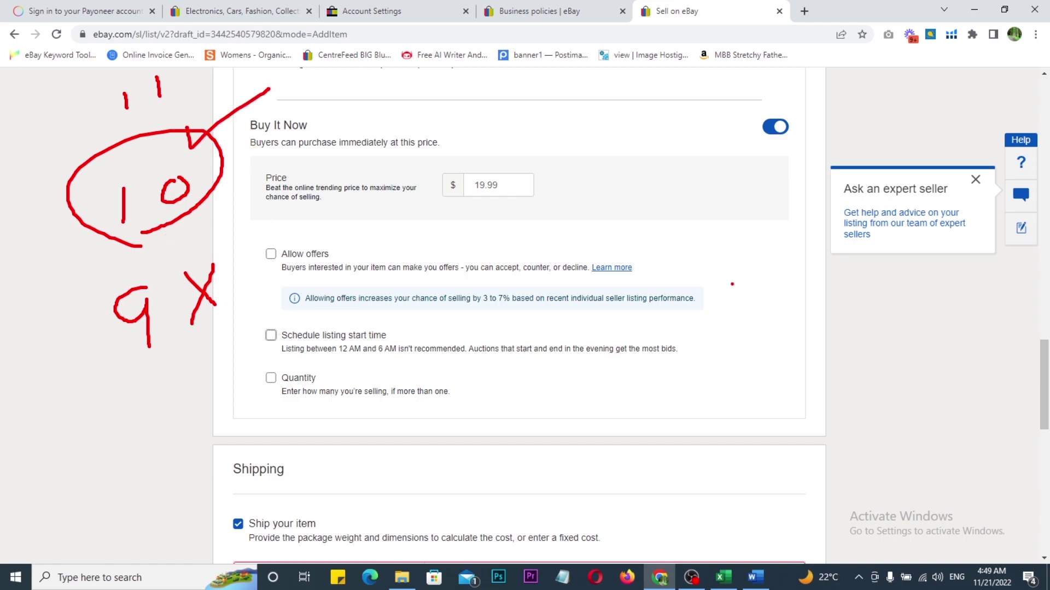
pyautogui.press('Escape')
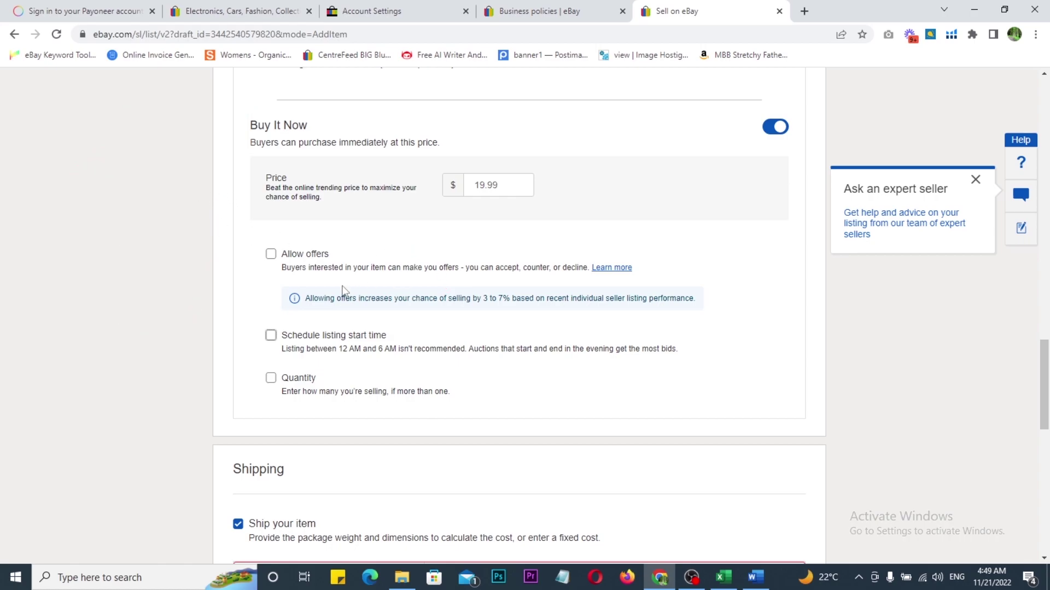
# Step: Enable Quantity and set it to 1 instead of 100
pyautogui.scroll(-2, 336, 281)
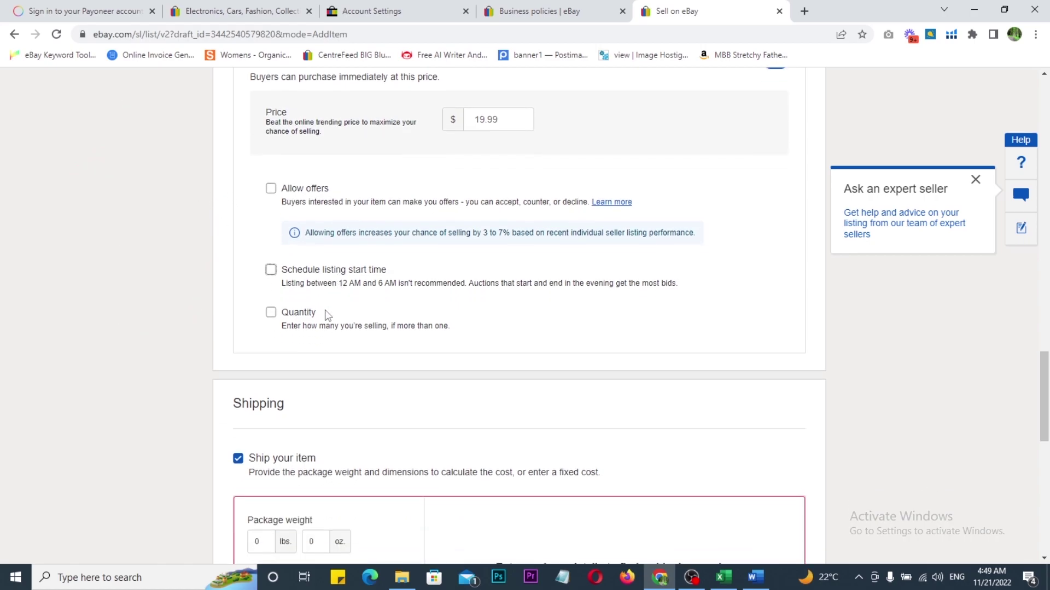
pyautogui.click(270, 247)
pyautogui.moveTo(297, 288); pyautogui.dragTo(277, 295)
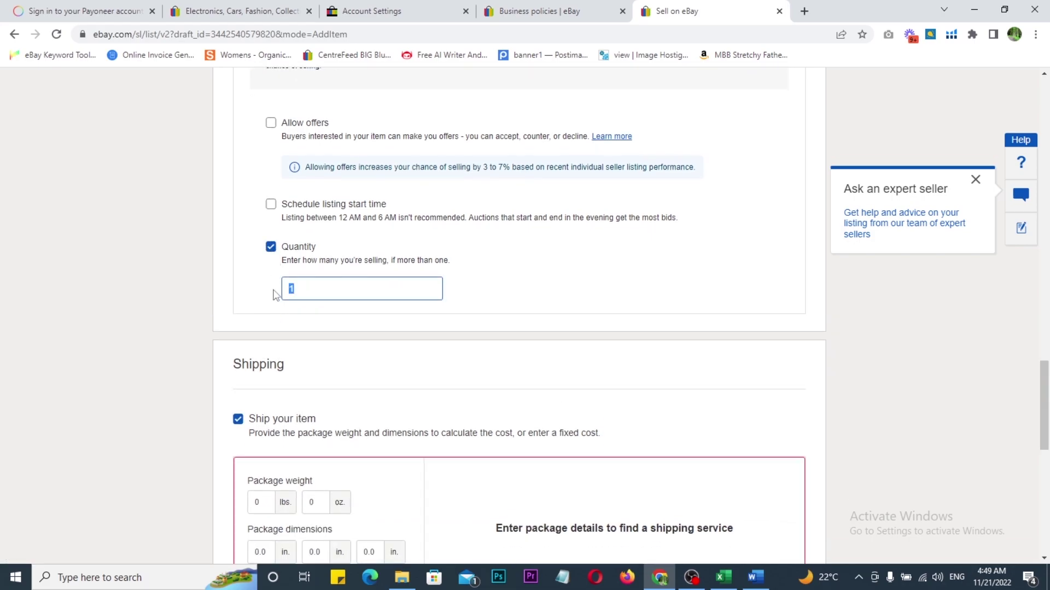
pyautogui.write('100')
pyautogui.hotkey('ctrl', 'a')
pyautogui.write('1')
pyautogui.scroll(-3, 224, 301)
pyautogui.scroll(-1, 127, 294)
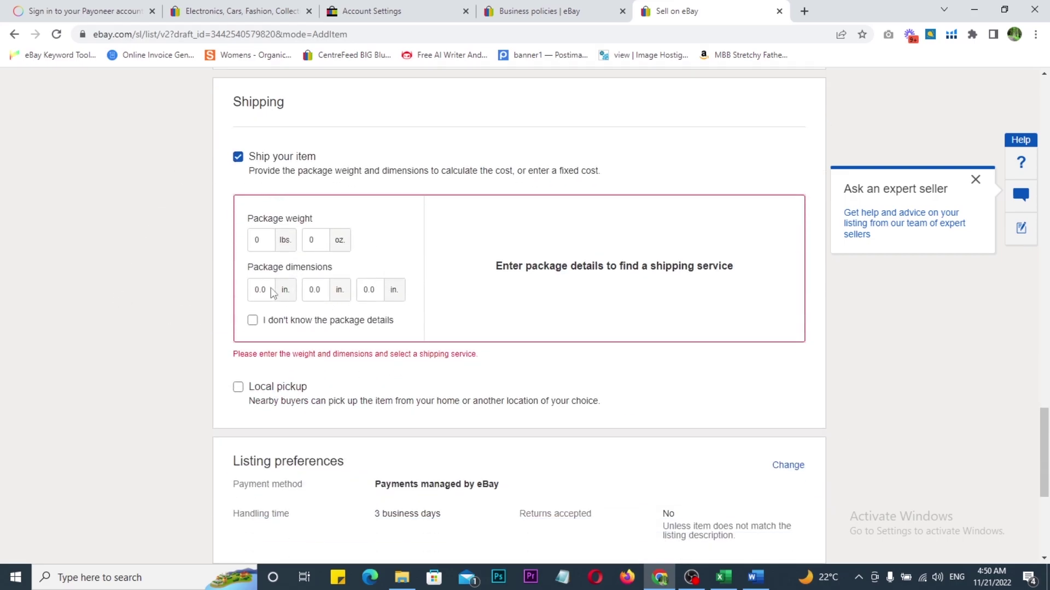
# Step: Mark the package weight and dimensions as unknown under Shipping
pyautogui.click(238, 157)
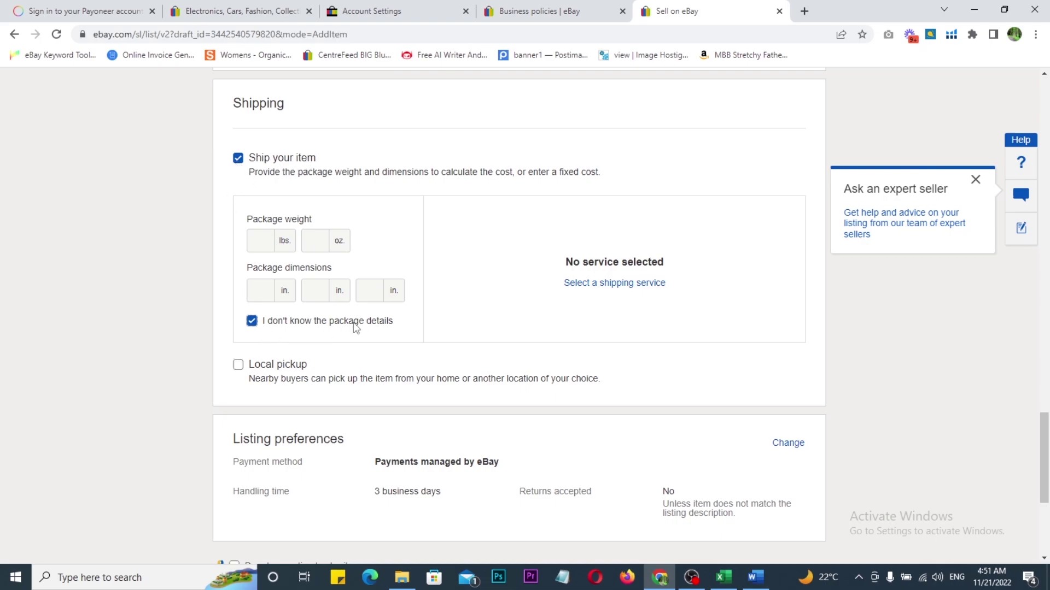
pyautogui.scroll(-1, 315, 298)
pyautogui.scroll(-1, 315, 298)
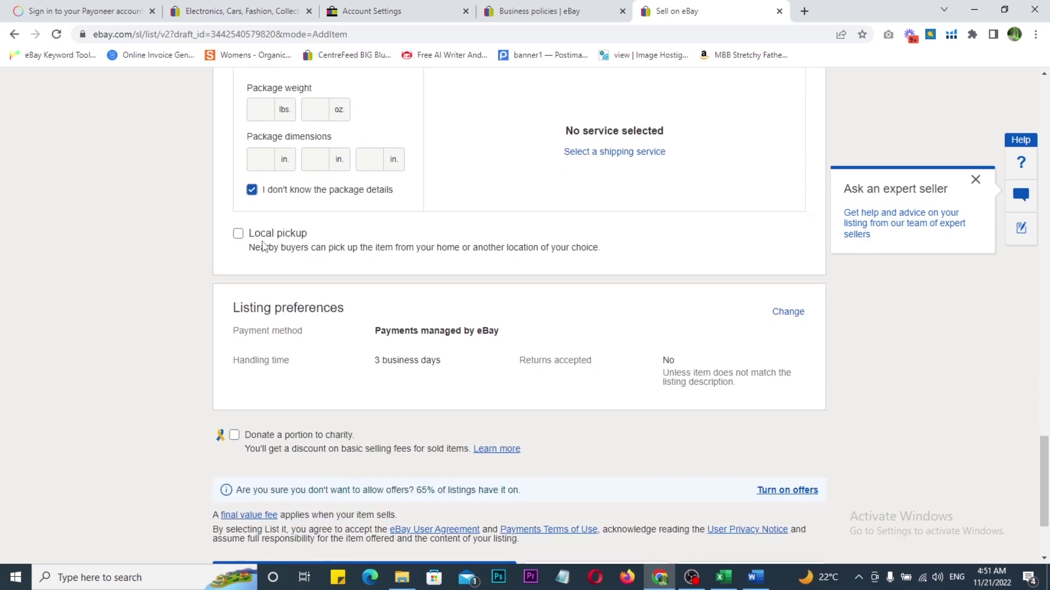
# Step: Tick Local pickup, mark it with annotations, then untick it so pickup stays off
pyautogui.click(238, 235)
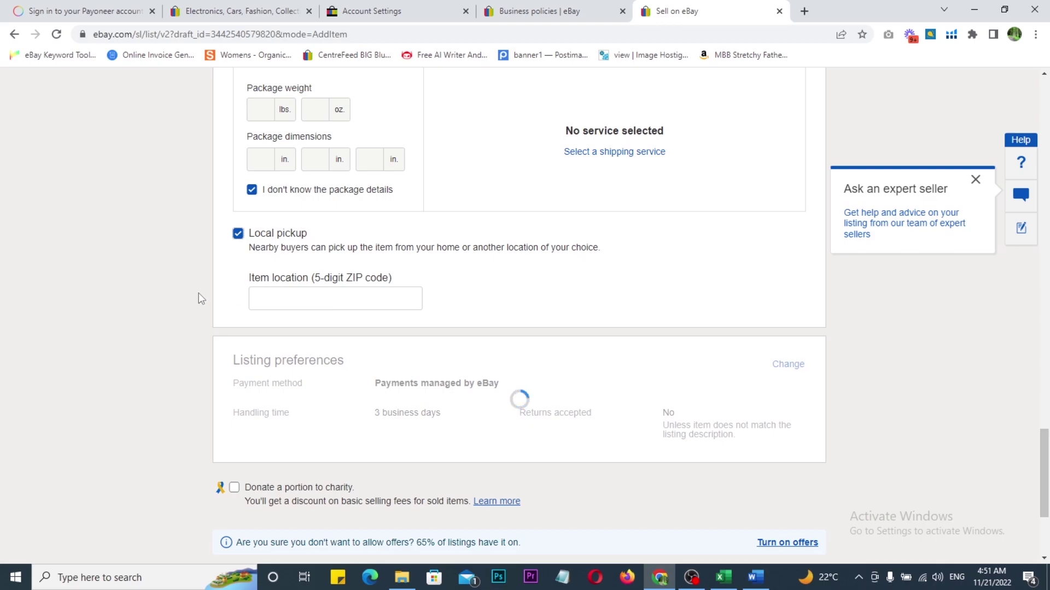
pyautogui.moveTo(193, 210)
pyautogui.mouseDown()
pyautogui.moveTo(602, 295)
pyautogui.moveTo(661, 330)
pyautogui.mouseUp()
pyautogui.moveTo(621, 256)
pyautogui.mouseDown()
pyautogui.moveTo(641, 289)
pyautogui.moveTo(697, 275)
pyautogui.mouseUp()
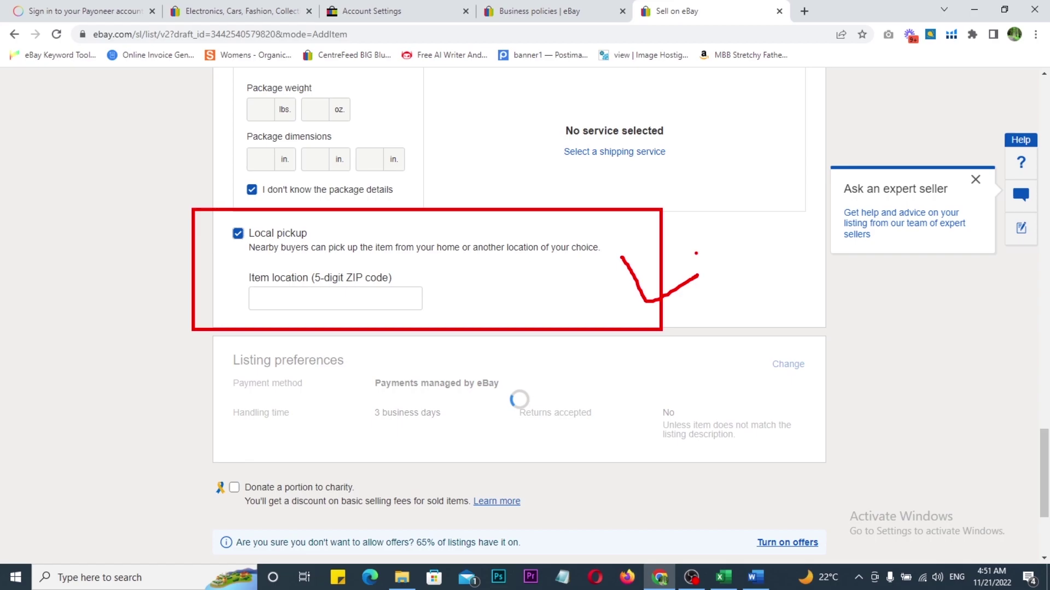
pyautogui.click(238, 234)
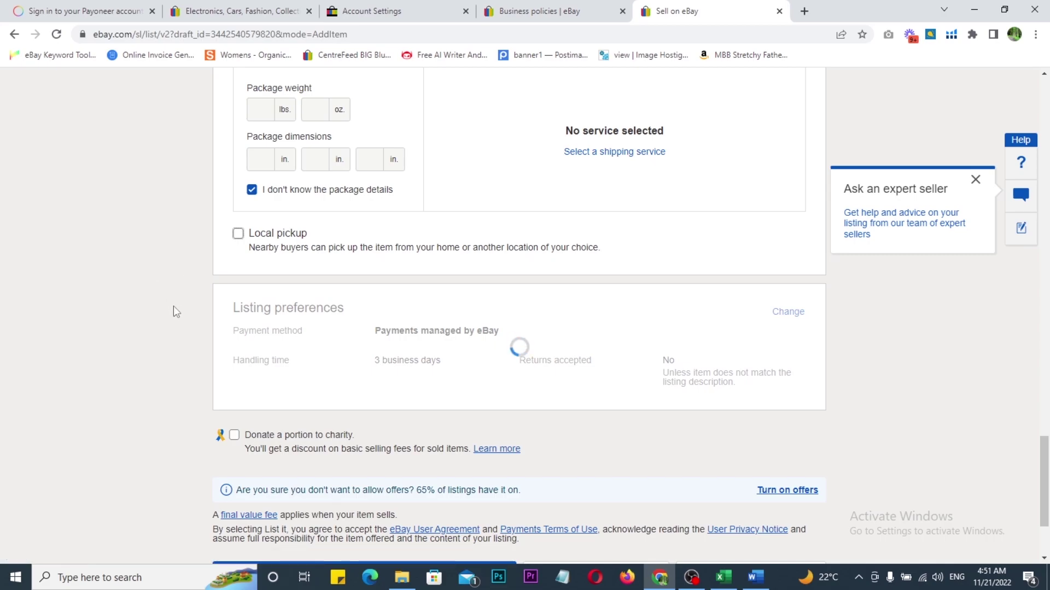
pyautogui.scroll(1, 172, 306)
pyautogui.scroll(-2, 174, 307)
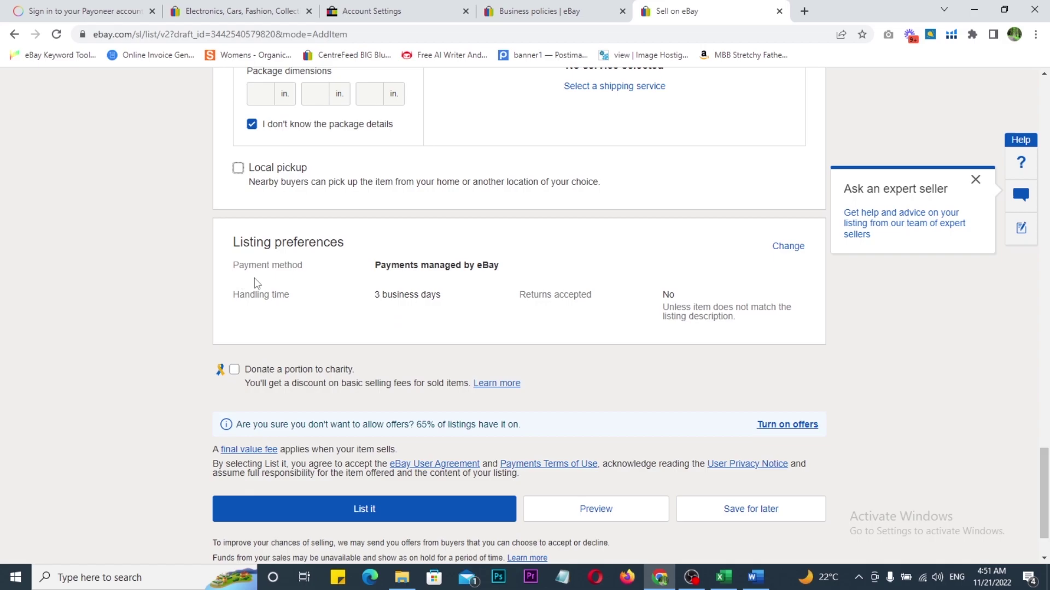
# Step: Highlight the 3-day handling time and returns policy, then submit the listing with List it
pyautogui.scroll(-1, 267, 290)
pyautogui.moveTo(216, 191); pyautogui.dragTo(306, 238)
pyautogui.moveTo(357, 197); pyautogui.dragTo(471, 257)
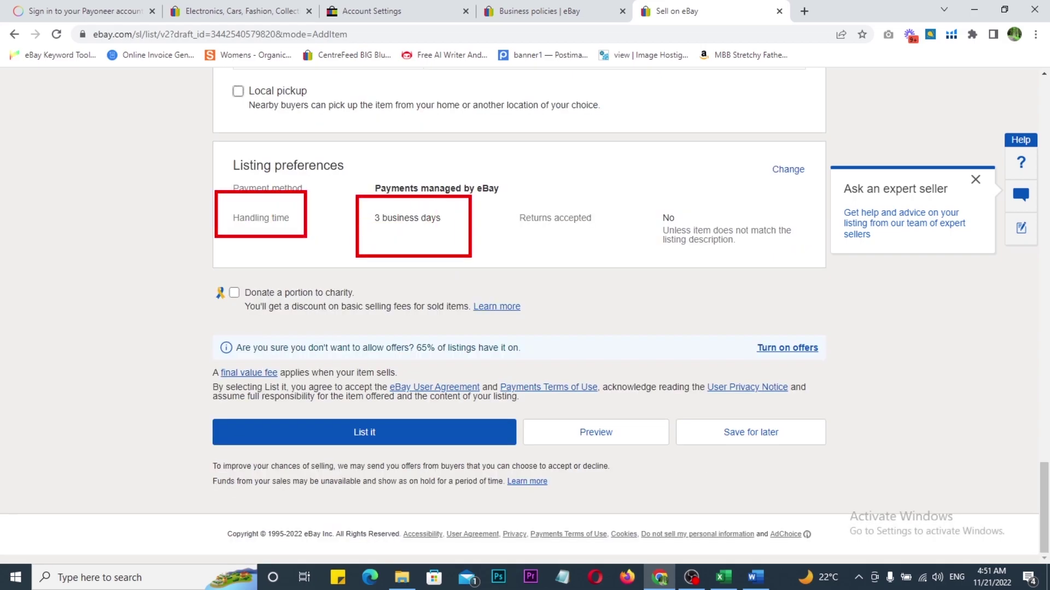
pyautogui.moveTo(504, 196); pyautogui.dragTo(615, 251)
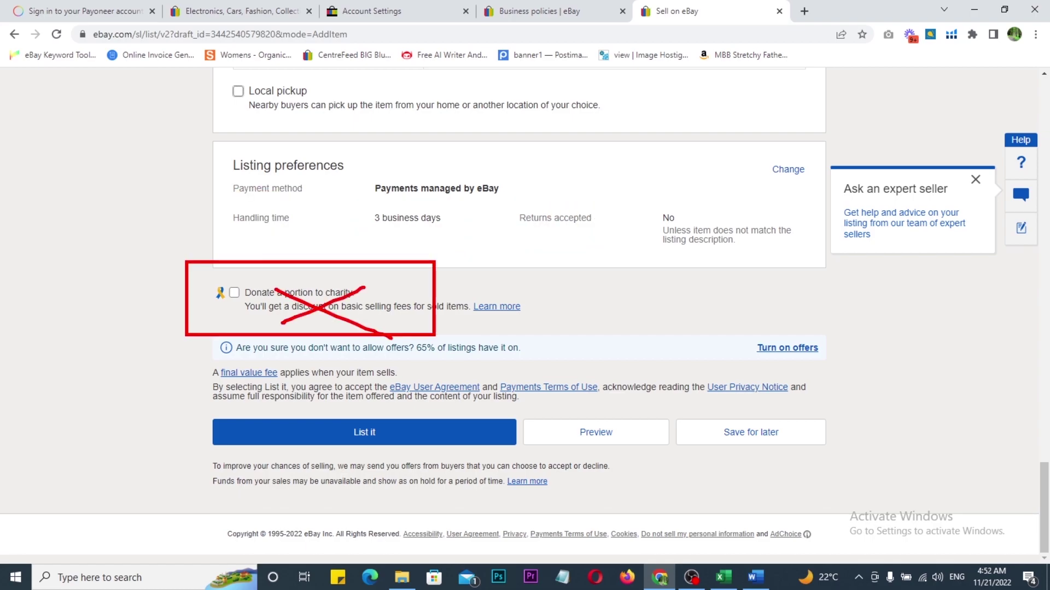
pyautogui.press('Escape')
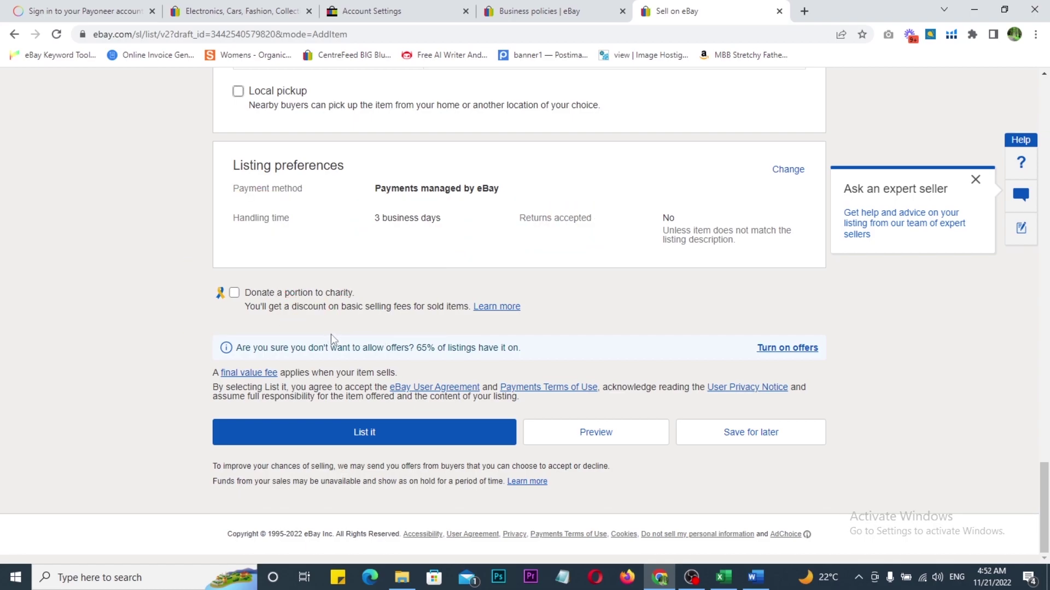
pyautogui.click(348, 437)
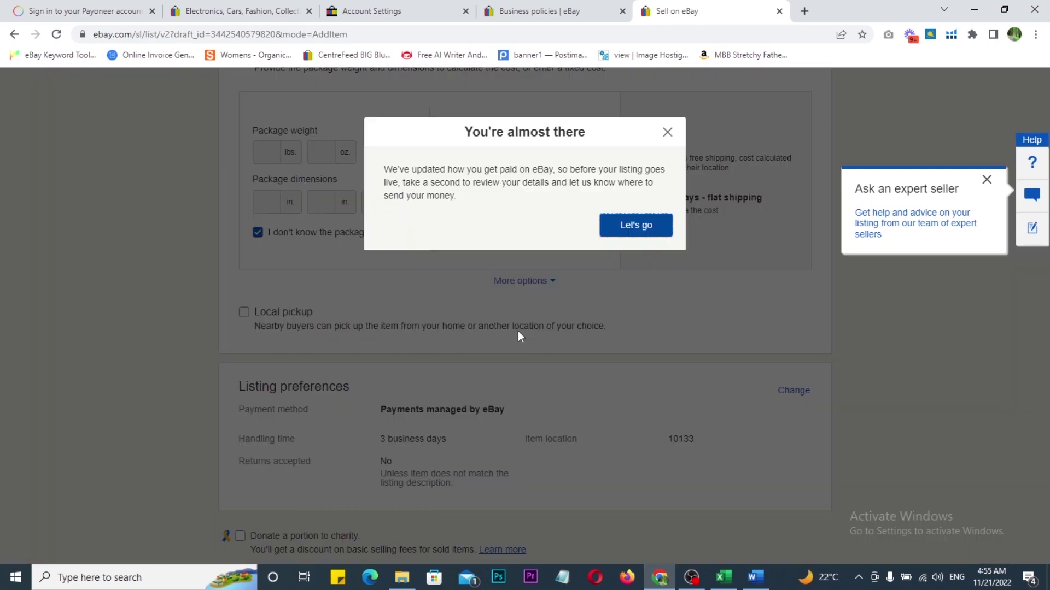
# Step: Outline the payout update notice, then continue with Let's go to set up payouts
pyautogui.moveTo(365, 105); pyautogui.dragTo(752, 261)
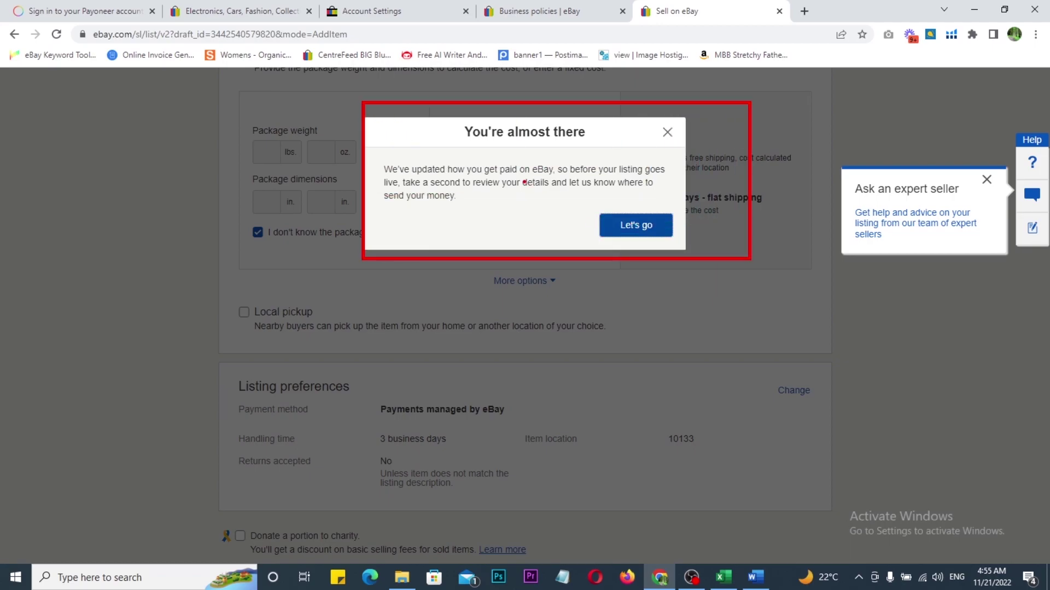
pyautogui.press('Escape')
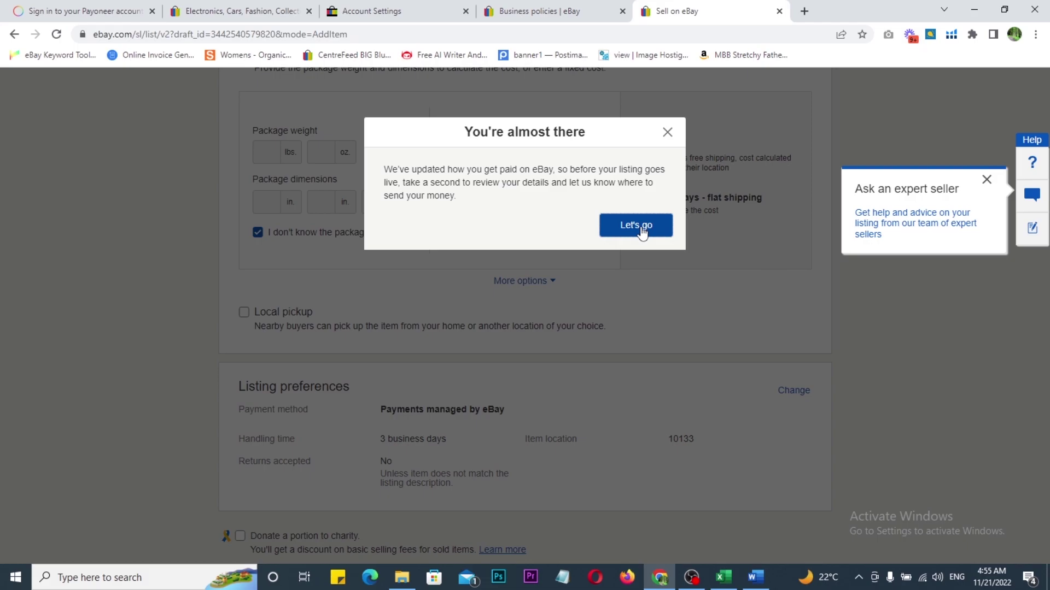
pyautogui.click(641, 229)
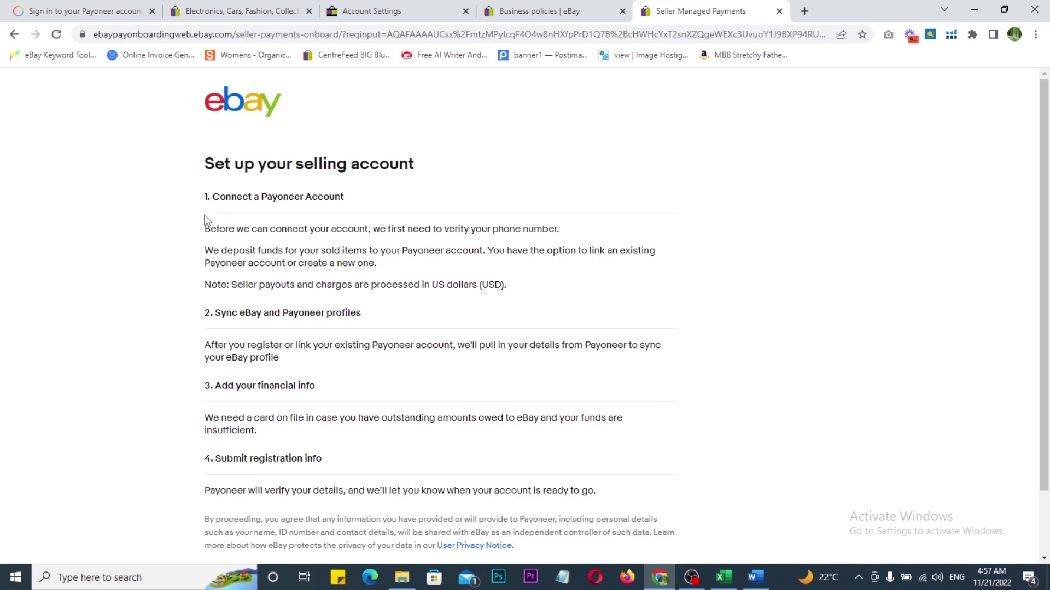
# Step: Choose Get started on the Set up your selling account page
pyautogui.scroll(-1, 205, 219)
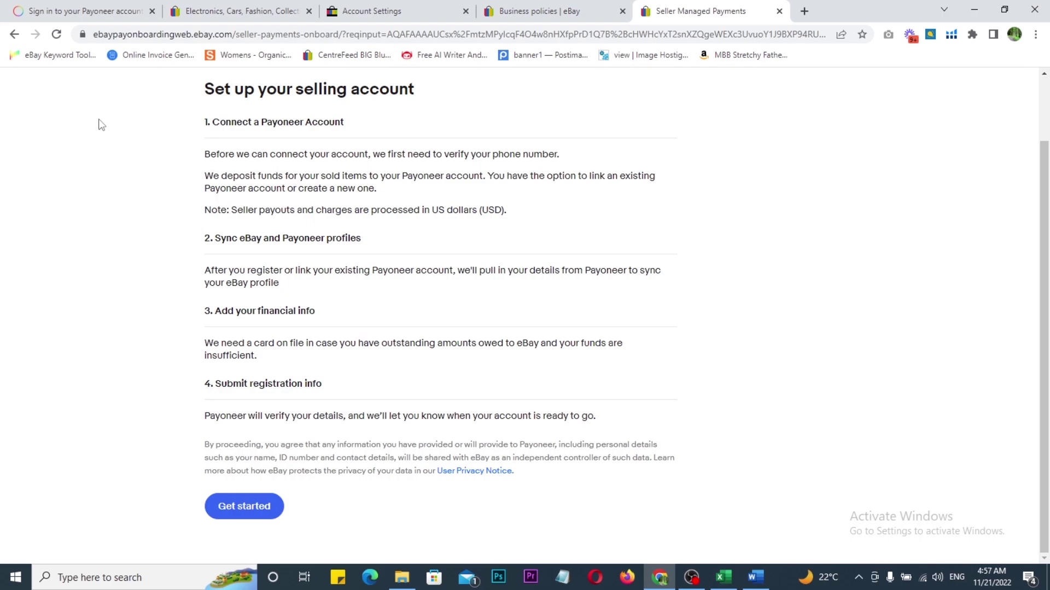
pyautogui.click(228, 508)
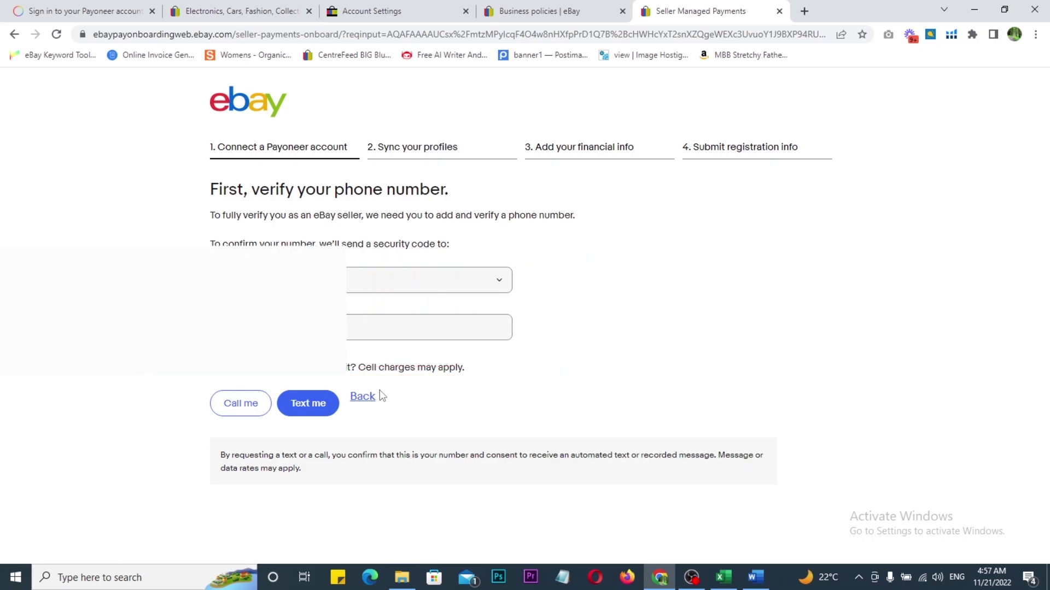
# Step: Request the security code by text, enter the received code, and continue
pyautogui.click(309, 404)
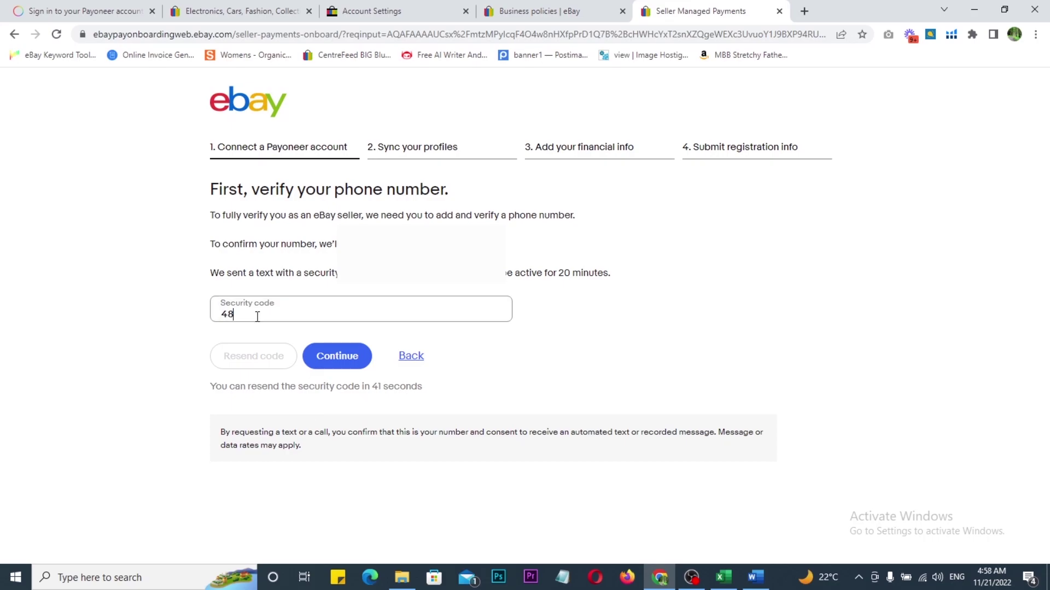
pyautogui.write('08')
pyautogui.click(346, 364)
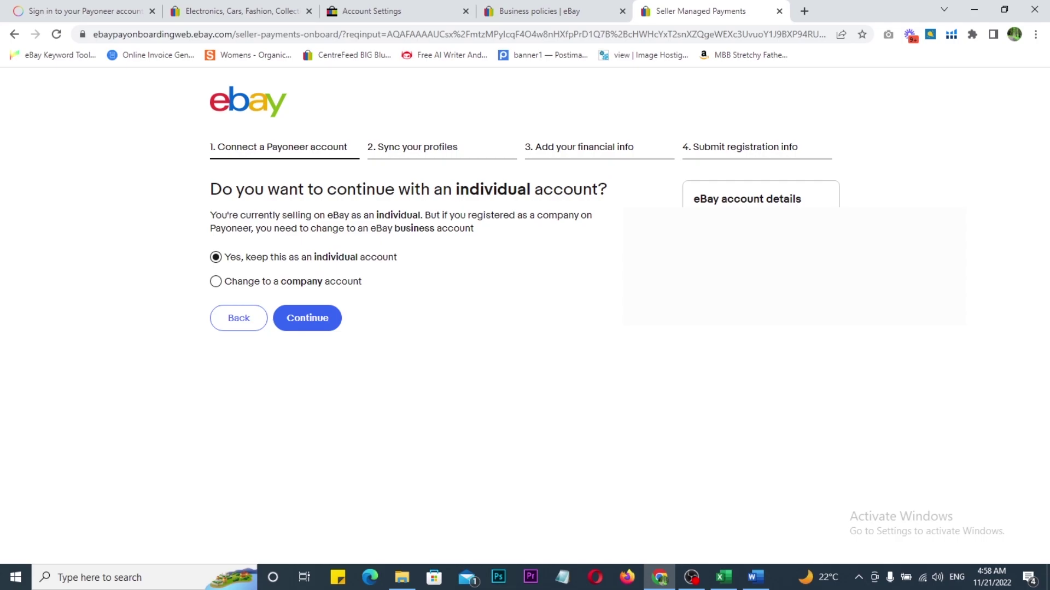
# Step: Highlight the account-type choices and continue with 'Yes, keep this as an individual account'
pyautogui.moveTo(163, 226); pyautogui.dragTo(480, 306)
pyautogui.moveTo(465, 251)
pyautogui.mouseDown()
pyautogui.moveTo(471, 260)
pyautogui.moveTo(504, 239)
pyautogui.mouseUp()
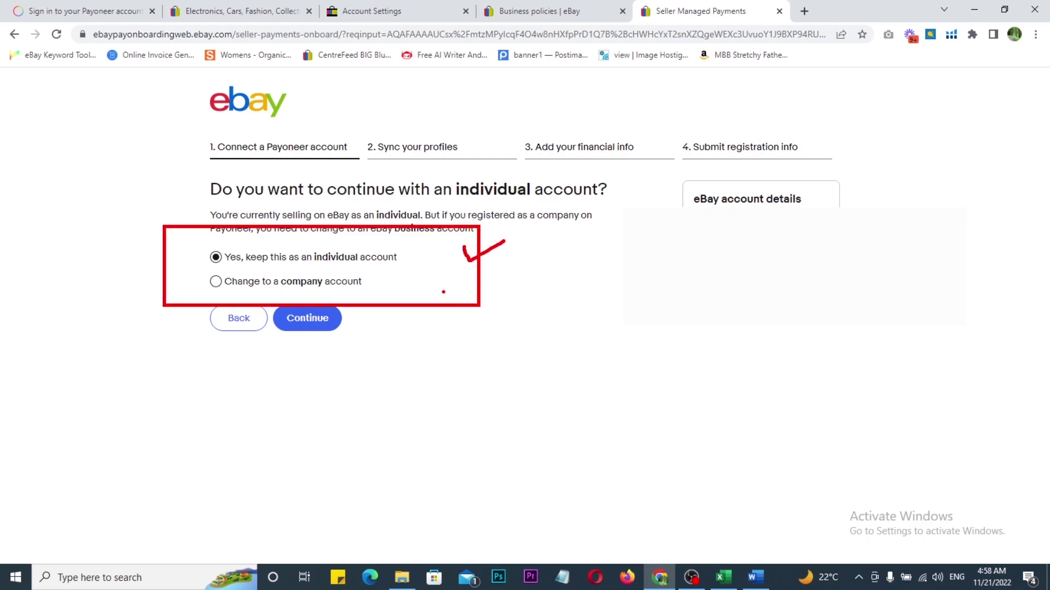
pyautogui.moveTo(646, 165)
pyautogui.mouseDown()
pyautogui.moveTo(792, 328)
pyautogui.moveTo(853, 379)
pyautogui.mouseUp()
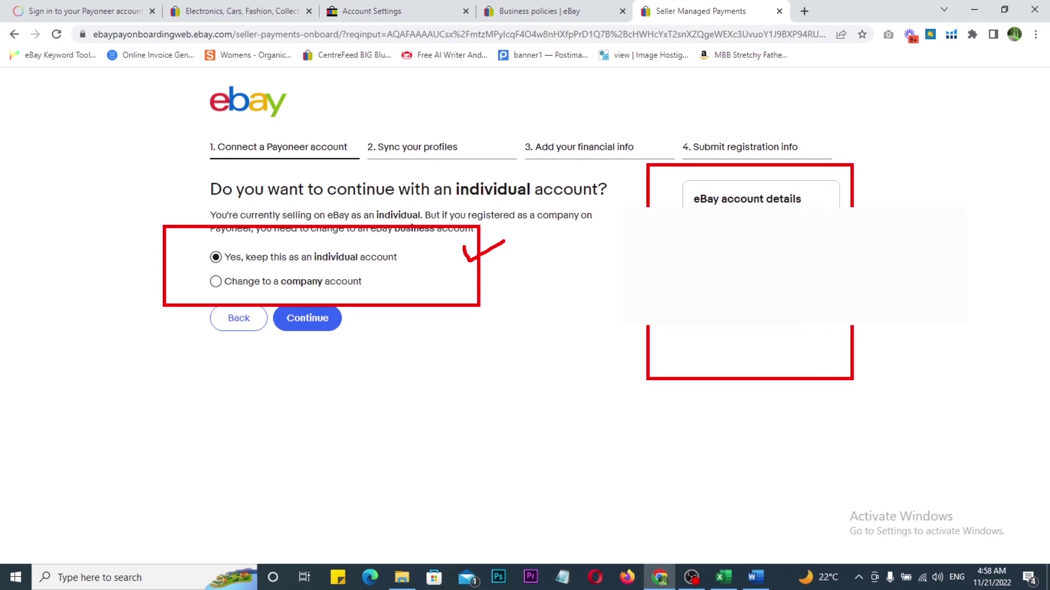
pyautogui.press('Escape')
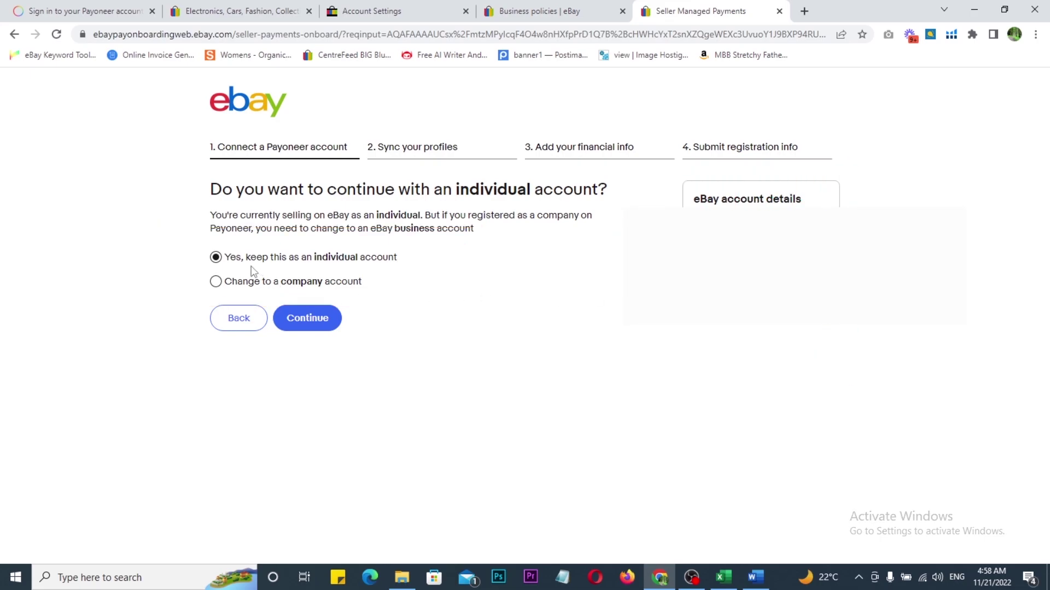
pyautogui.click(313, 323)
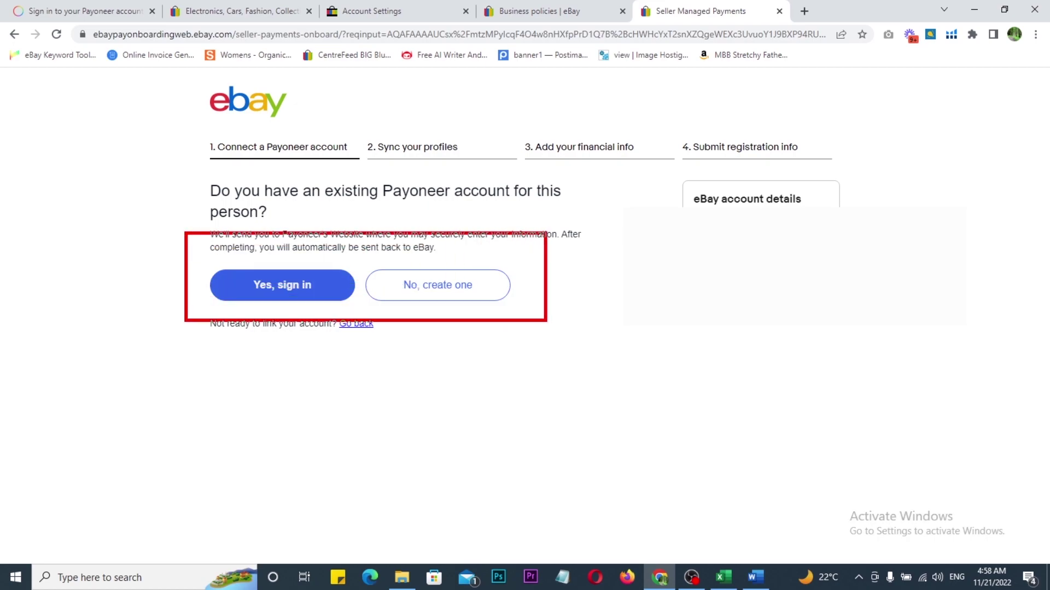
# Step: Tick 'Yes, sign in', cross out creating a new Payoneer account, and choose to sign in
pyautogui.moveTo(524, 262); pyautogui.dragTo(567, 262)
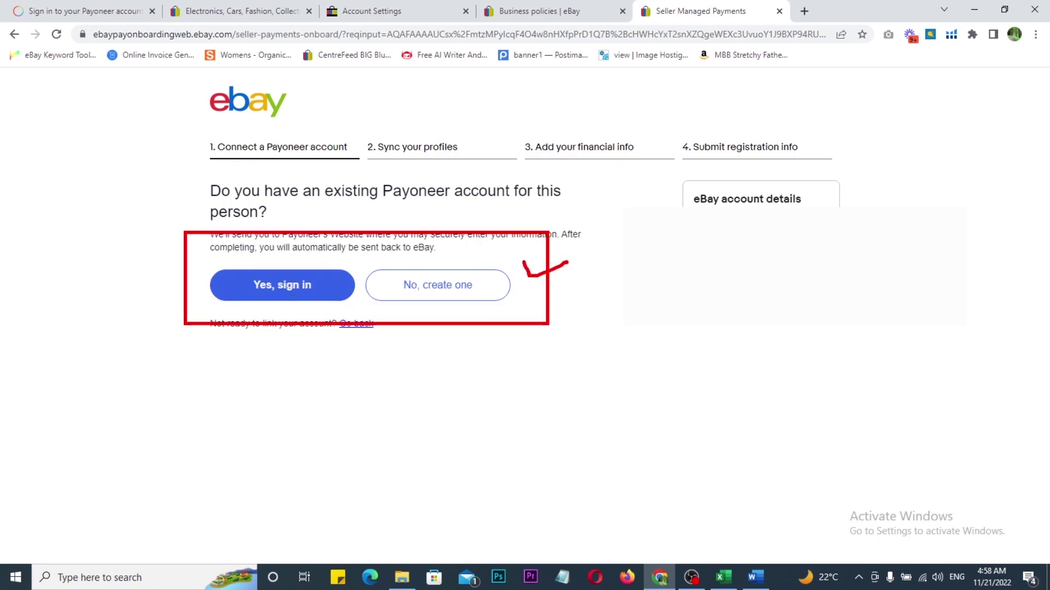
pyautogui.moveTo(277, 247)
pyautogui.mouseDown()
pyautogui.moveTo(284, 263)
pyautogui.moveTo(321, 243)
pyautogui.mouseUp()
pyautogui.moveTo(489, 255); pyautogui.dragTo(425, 335)
pyautogui.moveTo(402, 255); pyautogui.dragTo(498, 320)
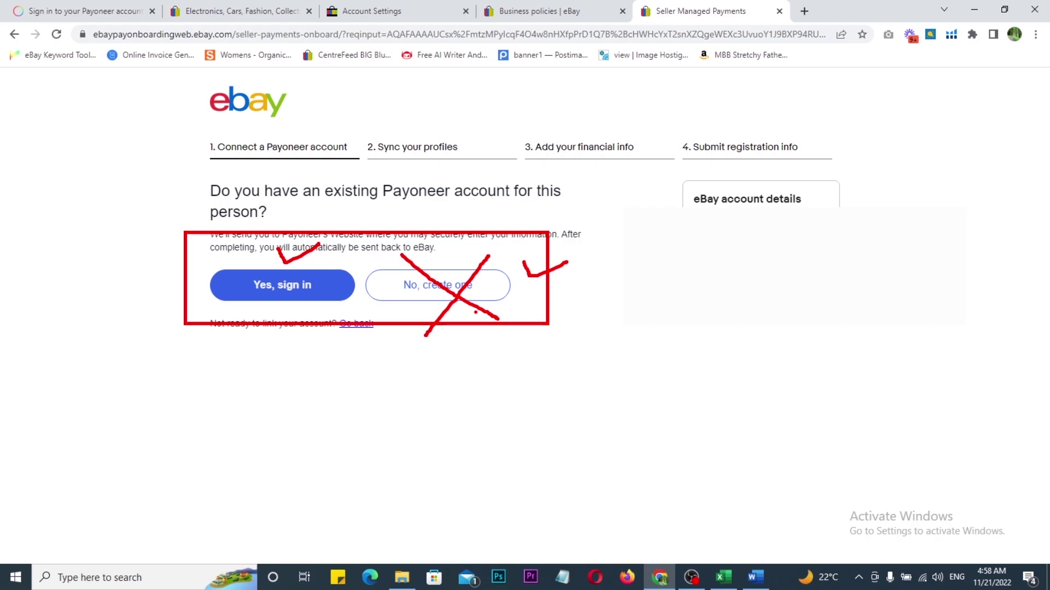
pyautogui.press('Escape')
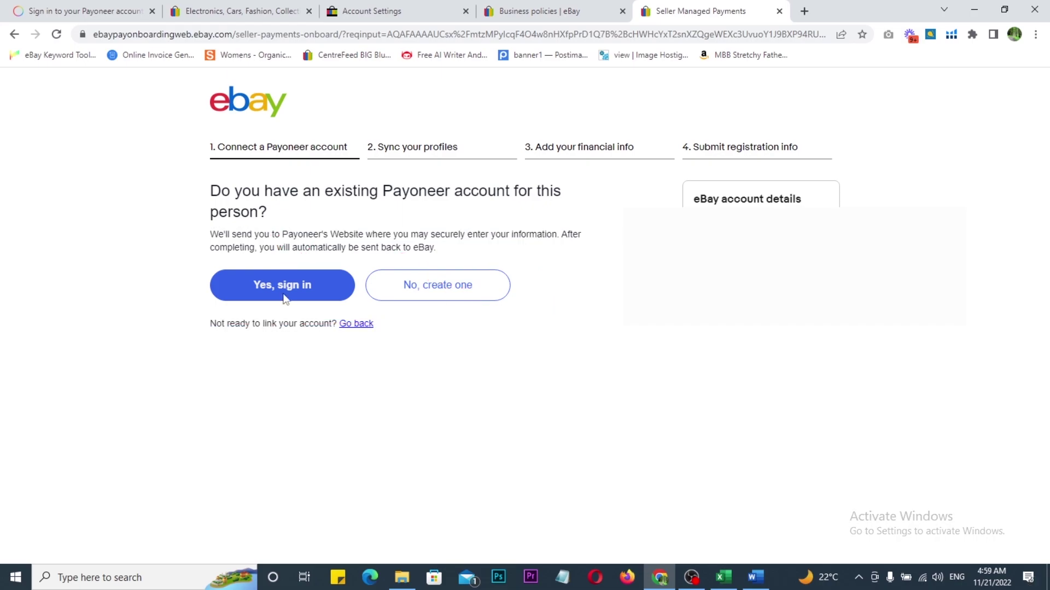
pyautogui.click(274, 287)
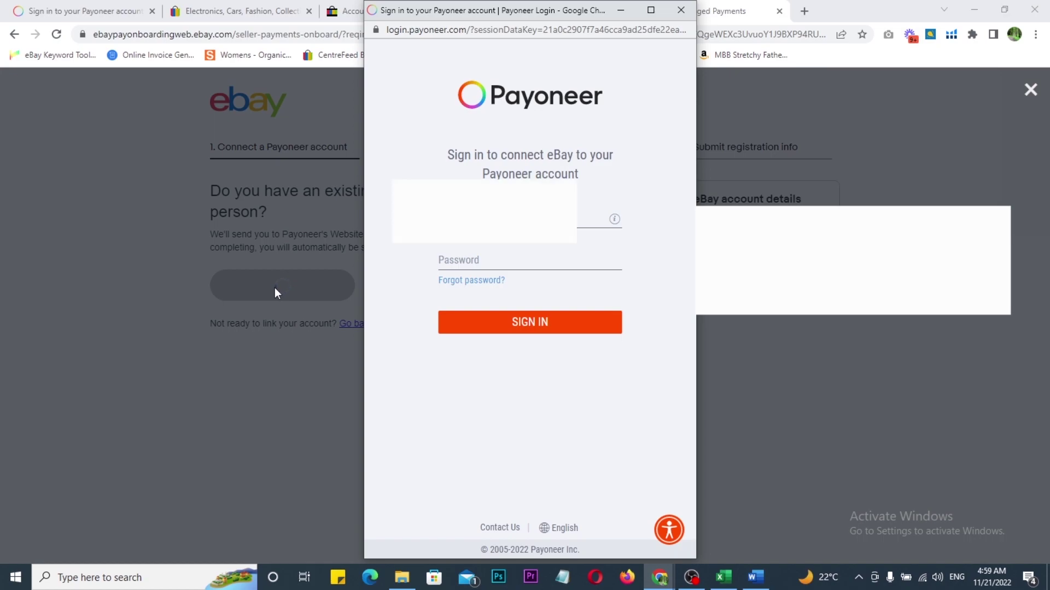
# Step: Sign in to Payoneer with the saved password and agree to let eBay use the account
pyautogui.click(516, 326)
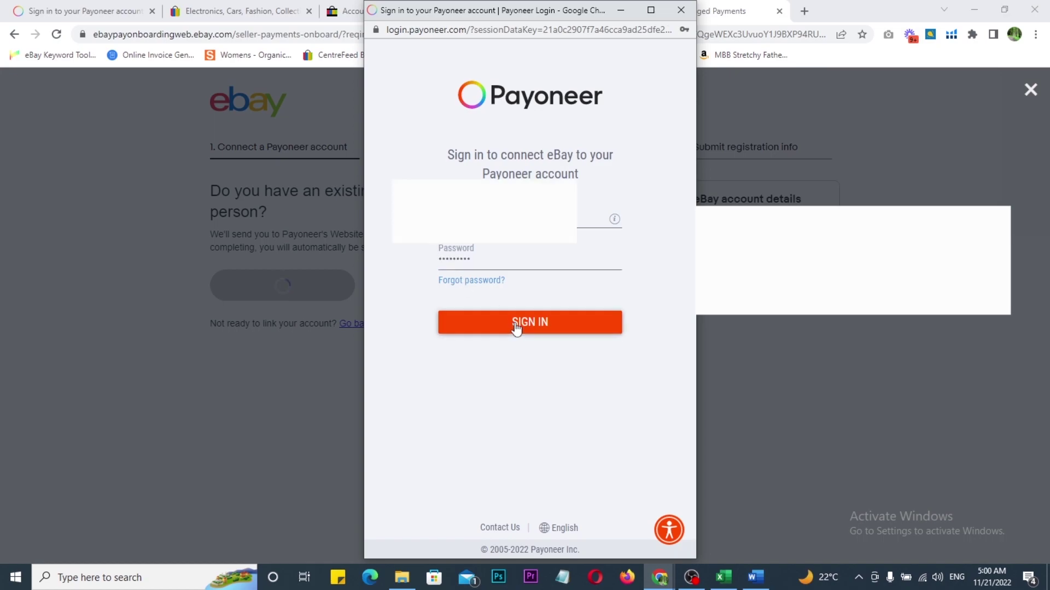
pyautogui.click(514, 323)
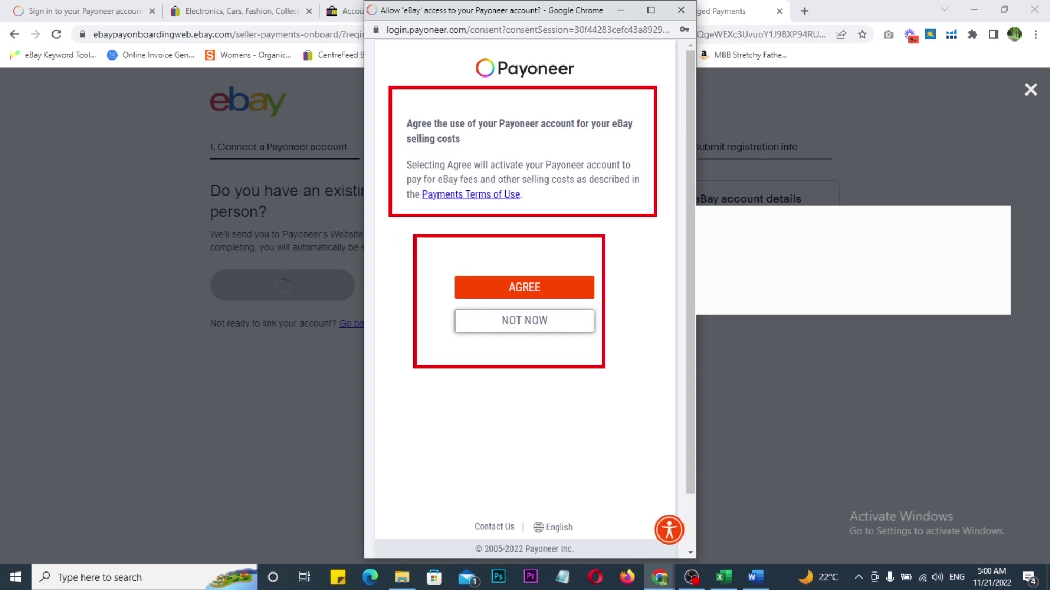
pyautogui.moveTo(560, 89); pyautogui.dragTo(612, 84)
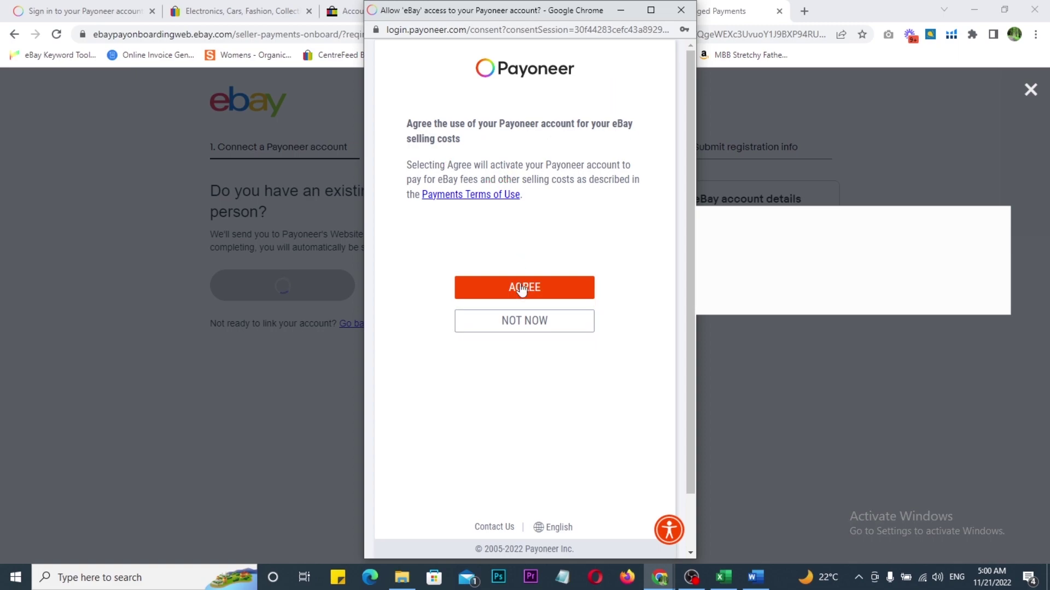
pyautogui.click(518, 293)
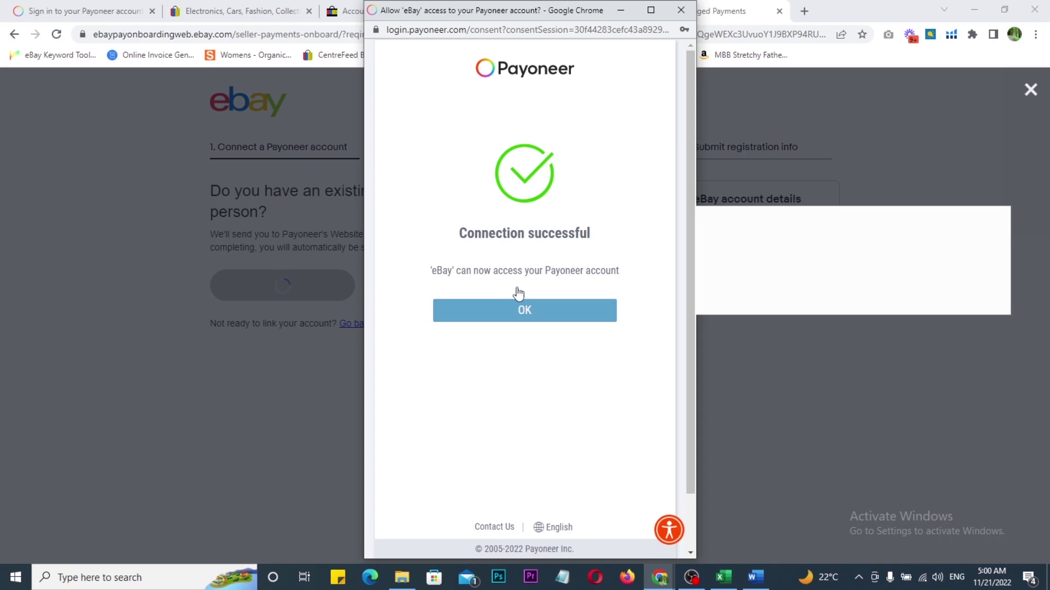
# Step: Mark up the 'Connection successful' message confirming Payoneer is linked to eBay
pyautogui.moveTo(430, 122)
pyautogui.mouseDown()
pyautogui.moveTo(513, 199)
pyautogui.moveTo(675, 405)
pyautogui.mouseUp()
pyautogui.moveTo(583, 179); pyautogui.dragTo(650, 180)
pyautogui.moveTo(439, 286); pyautogui.dragTo(635, 288)
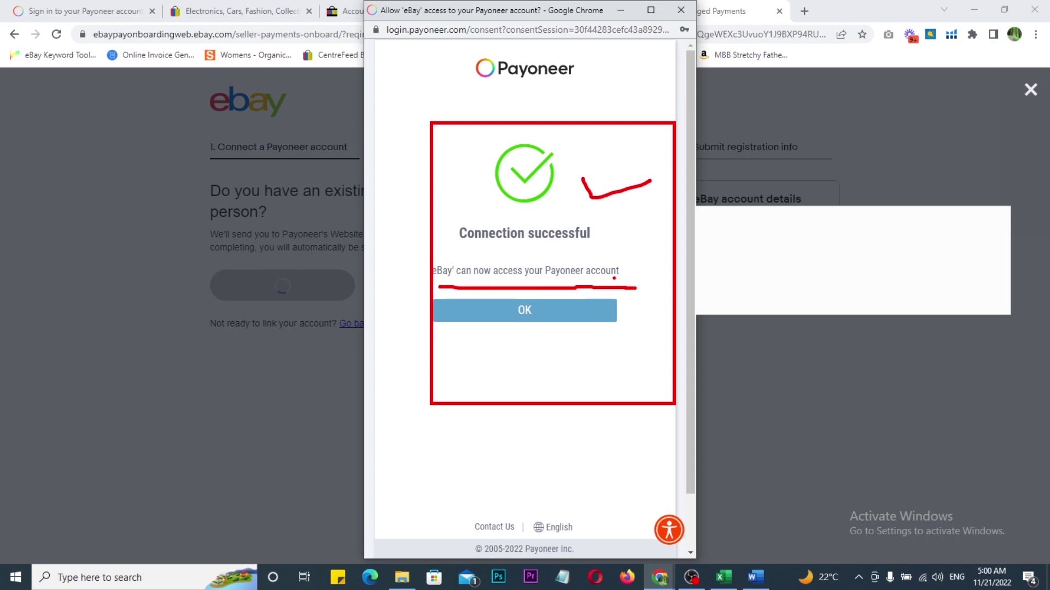
pyautogui.moveTo(608, 238); pyautogui.dragTo(644, 227)
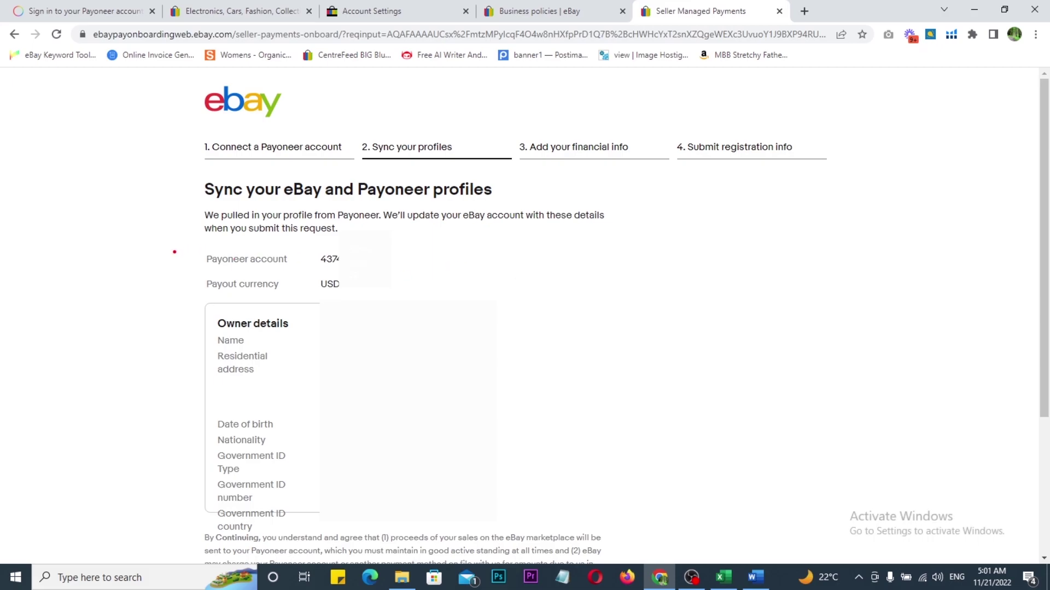
# Step: Mark the linked Payoneer account and the synced name, date of birth and government ID rows
pyautogui.moveTo(132, 234)
pyautogui.mouseDown()
pyautogui.moveTo(234, 276)
pyautogui.moveTo(392, 281)
pyautogui.mouseUp()
pyautogui.moveTo(164, 294)
pyautogui.mouseDown()
pyautogui.moveTo(451, 454)
pyautogui.moveTo(549, 543)
pyautogui.mouseUp()
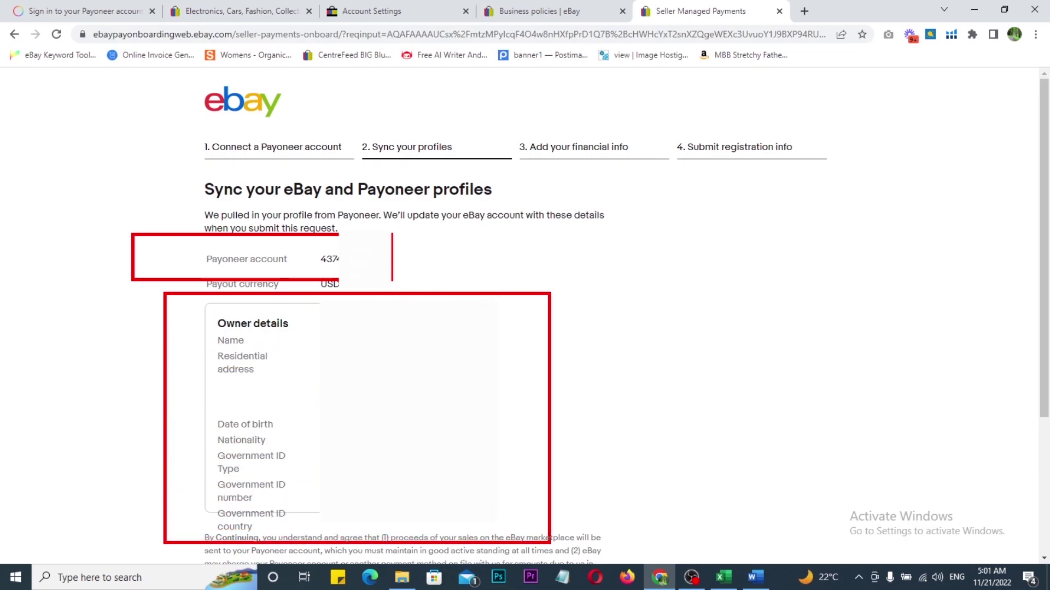
pyautogui.moveTo(497, 355); pyautogui.dragTo(519, 339)
pyautogui.moveTo(497, 428); pyautogui.dragTo(523, 412)
pyautogui.moveTo(497, 495); pyautogui.dragTo(523, 479)
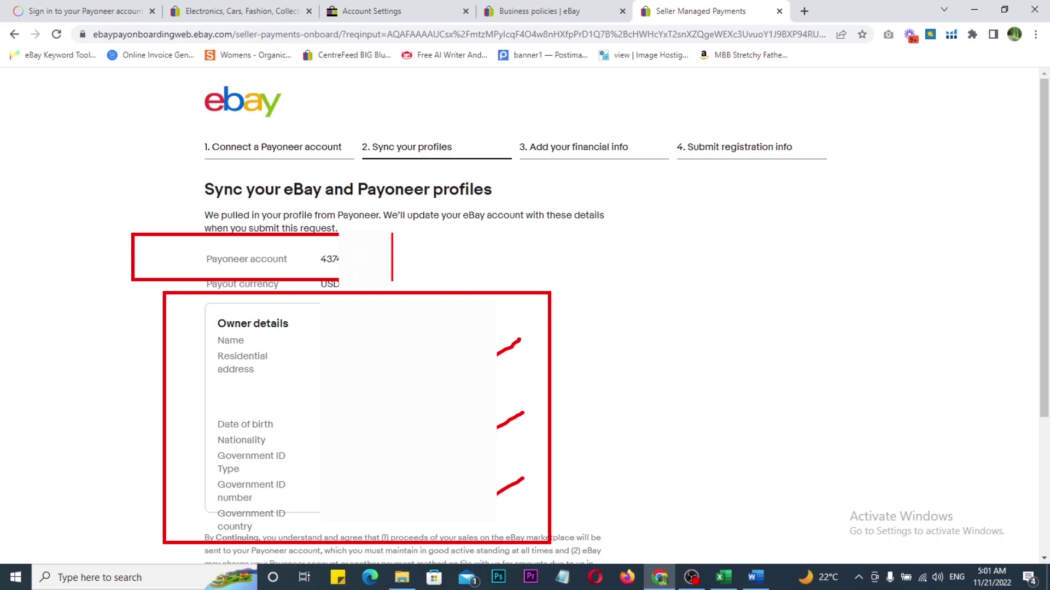
pyautogui.scroll(-3, 301, 333)
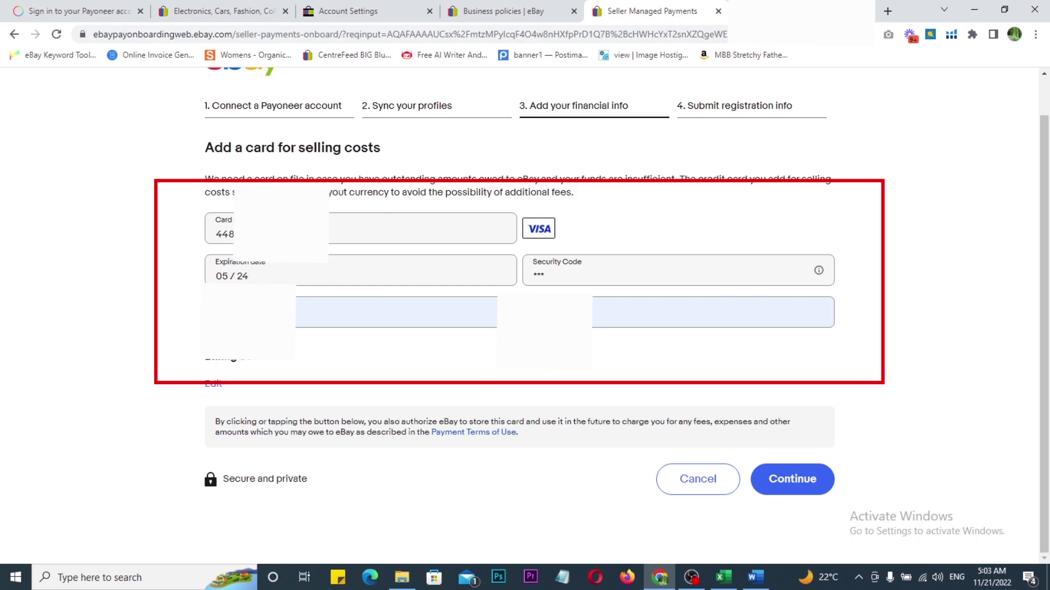
# Step: Save the Visa card and submit the Payoneer registration request for verification
pyautogui.click(790, 481)
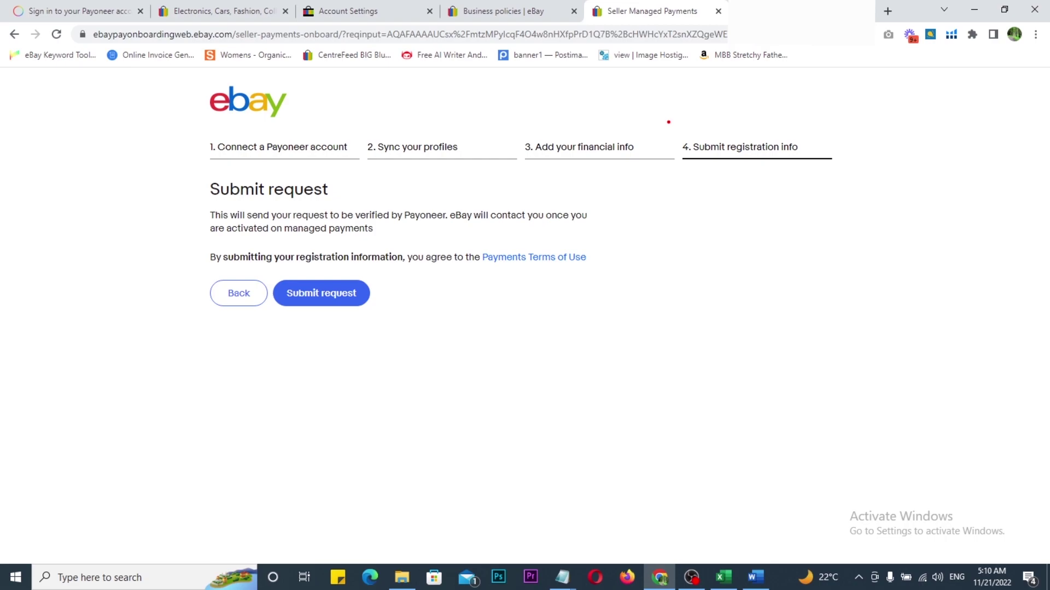
pyautogui.moveTo(668, 122); pyautogui.dragTo(829, 196)
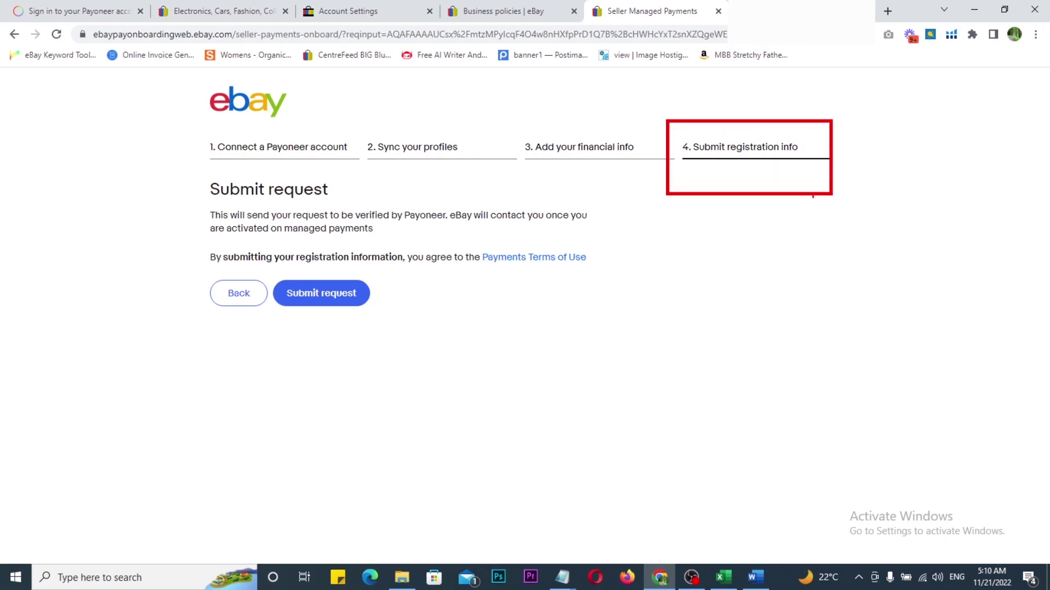
pyautogui.moveTo(816, 137); pyautogui.dragTo(851, 133)
pyautogui.press('Escape')
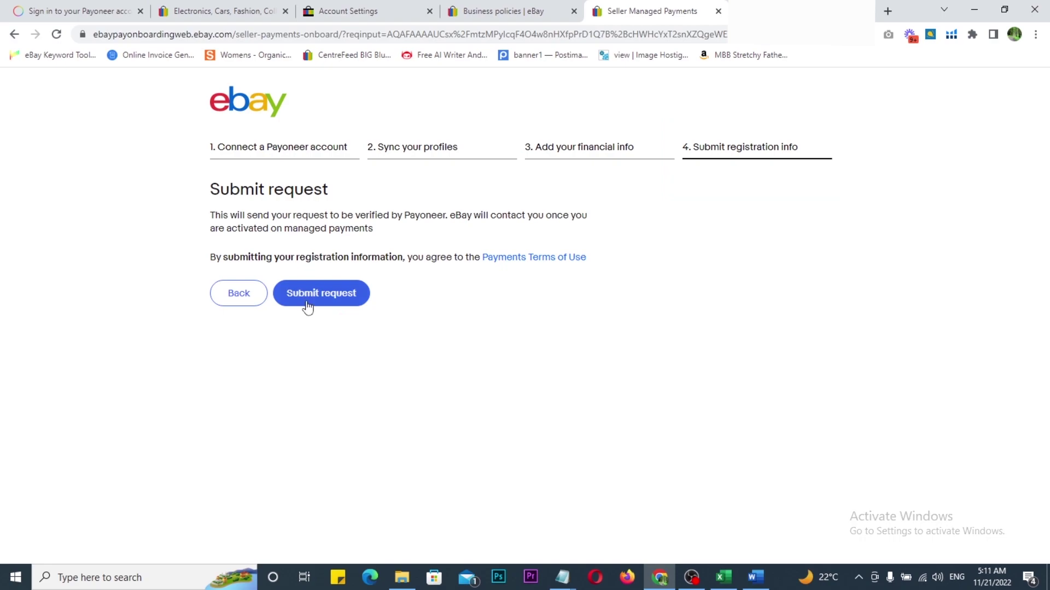
pyautogui.moveTo(194, 270); pyautogui.dragTo(383, 315)
pyautogui.press('Escape')
pyautogui.click(312, 302)
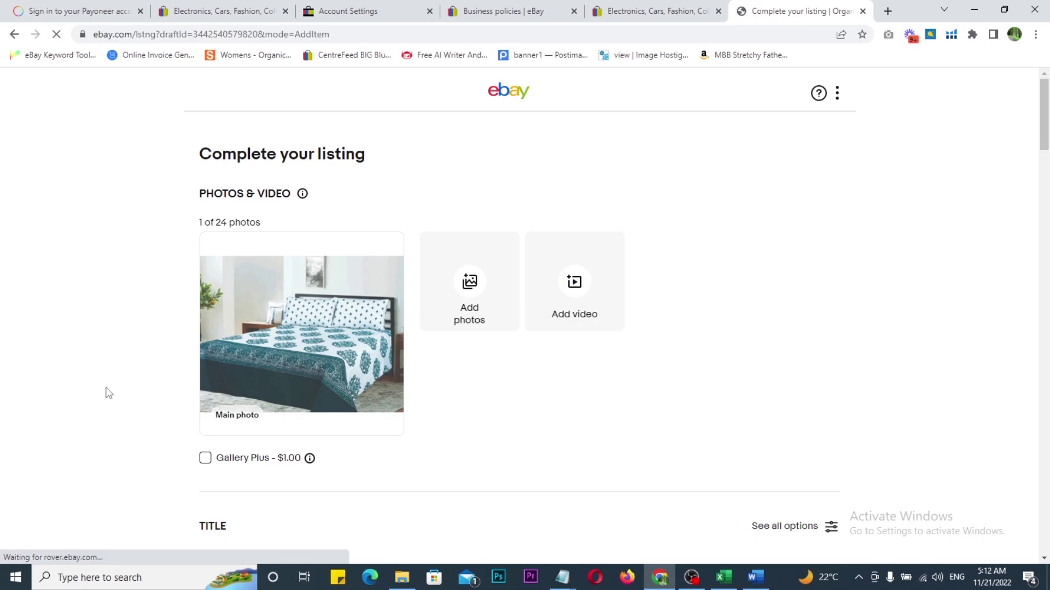
# Step: Draw arrows at the charity Edit link and List it buttons, then bring up the Excel checklist
pyautogui.scroll(-12, 706, 323)
pyautogui.moveTo(1049, 329); pyautogui.dragTo(1048, 577)
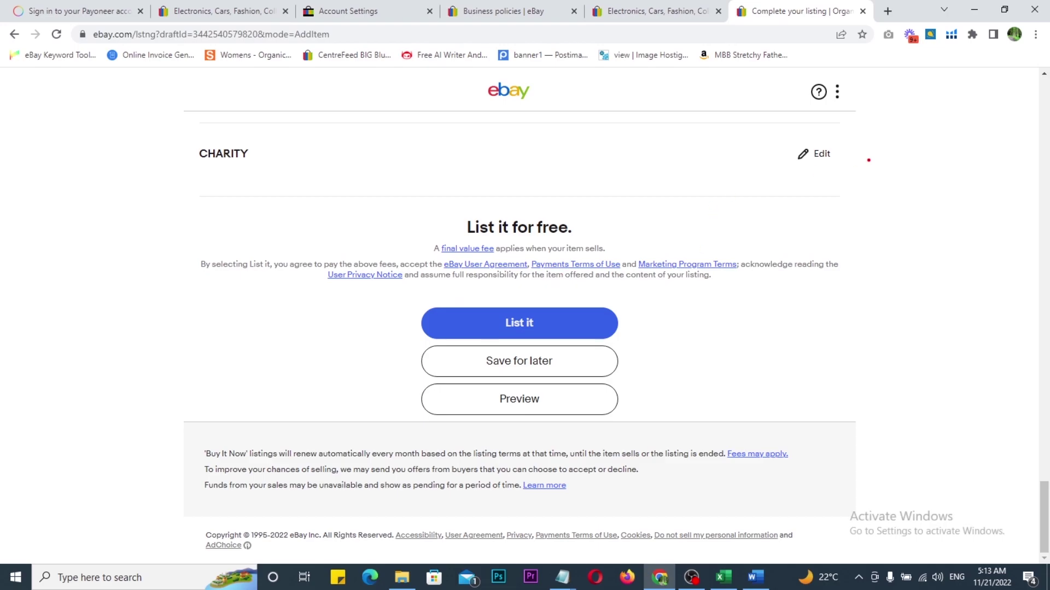
pyautogui.moveTo(863, 141)
pyautogui.mouseDown()
pyautogui.moveTo(864, 133)
pyautogui.moveTo(901, 167)
pyautogui.moveTo(894, 216)
pyautogui.moveTo(899, 191)
pyautogui.mouseUp()
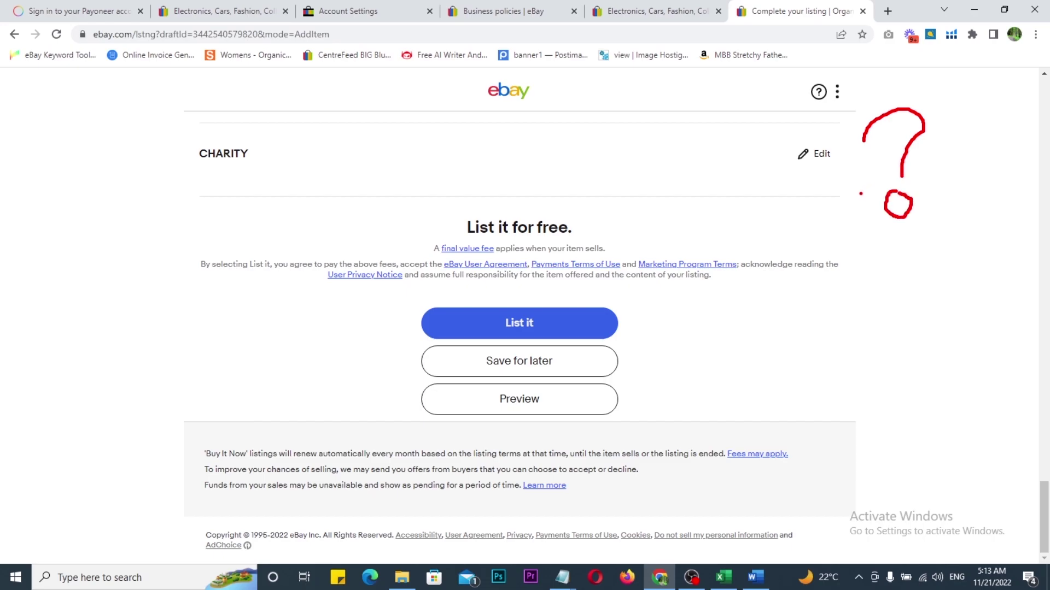
pyautogui.moveTo(662, 187)
pyautogui.mouseDown()
pyautogui.moveTo(783, 169)
pyautogui.moveTo(770, 192)
pyautogui.mouseUp()
pyautogui.moveTo(692, 367); pyautogui.dragTo(778, 338)
pyautogui.moveTo(782, 322); pyautogui.dragTo(783, 357)
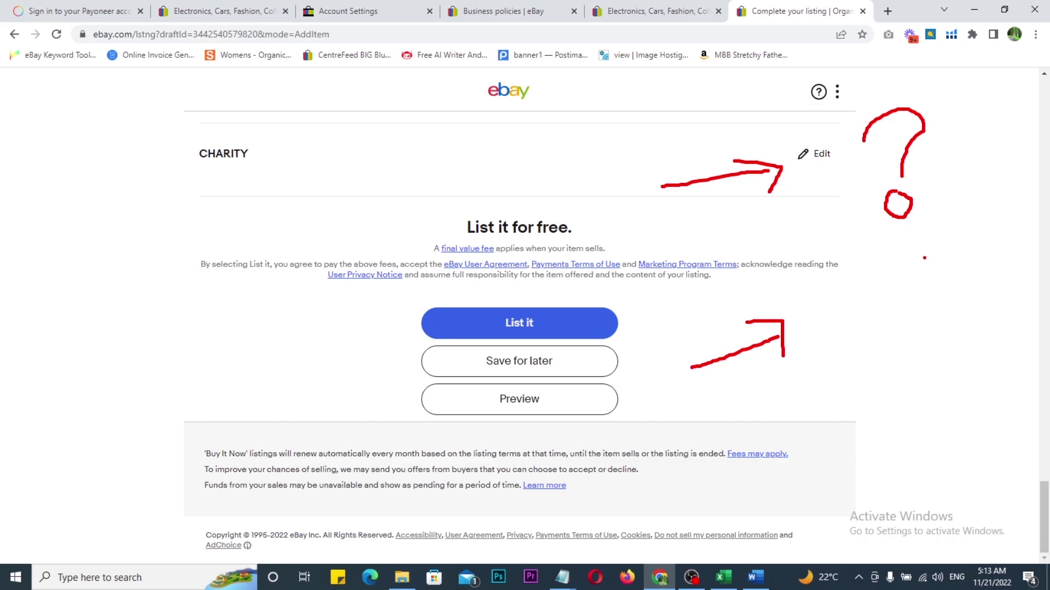
pyautogui.press('Escape')
pyautogui.click(723, 576)
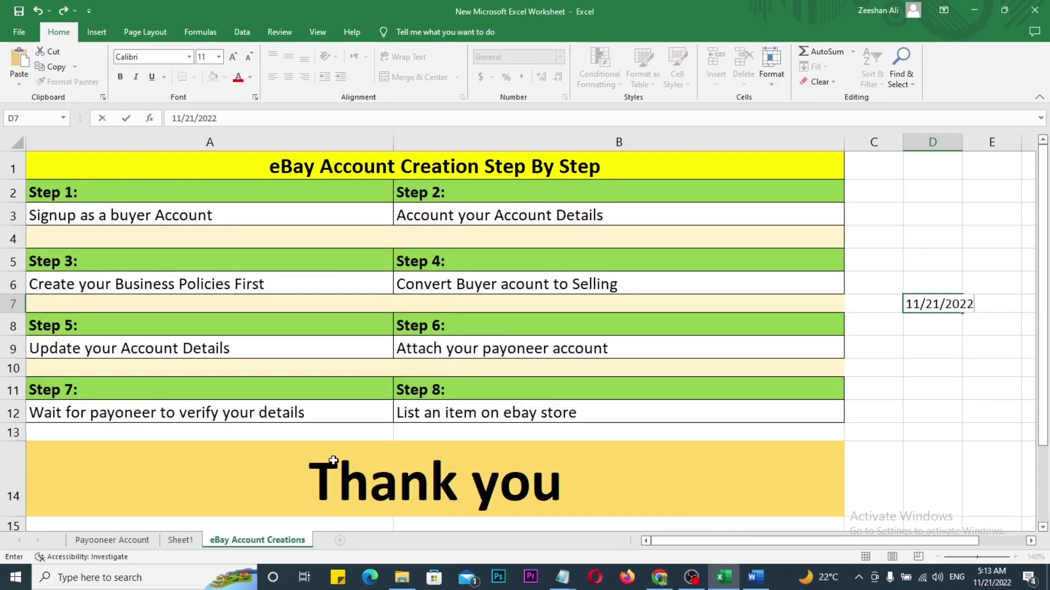
# Step: Review the Payoneer Account sheet, boxing its title and ticking the name requirements
pyautogui.click(132, 544)
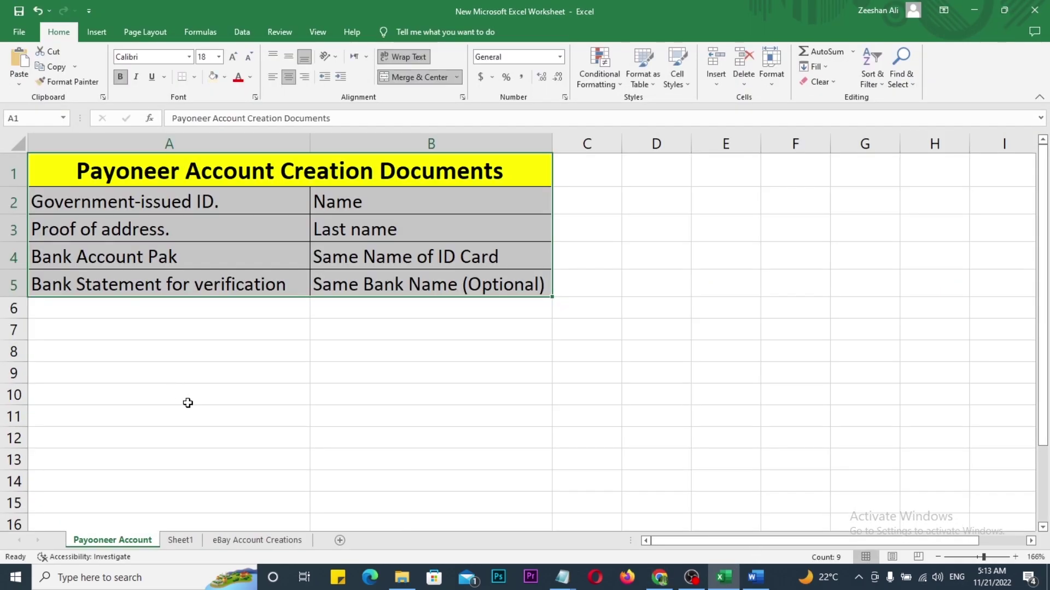
pyautogui.hotkey('ctrl', '2')
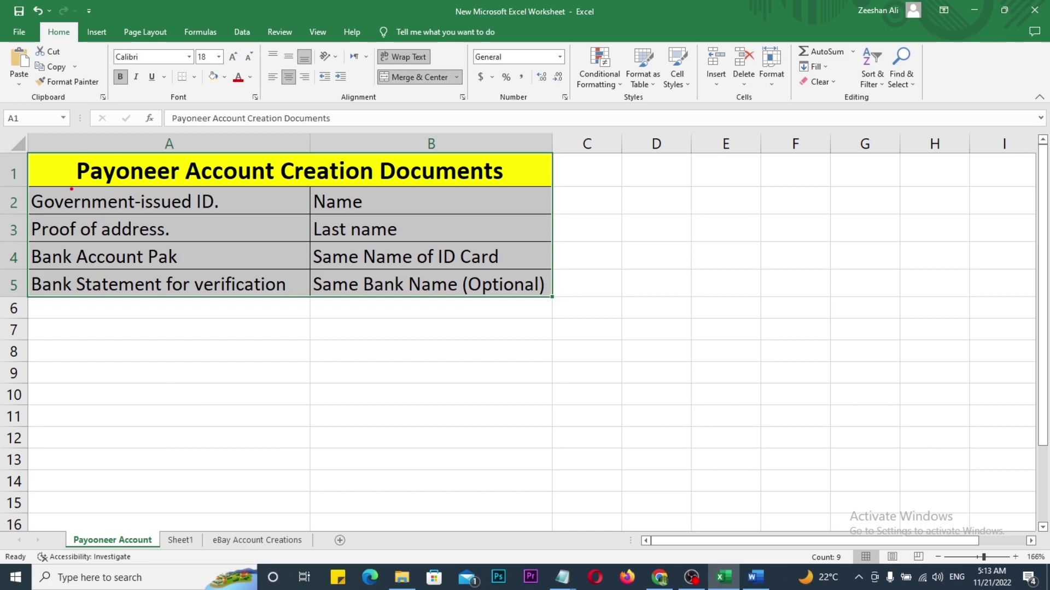
pyautogui.moveTo(58, 151)
pyautogui.mouseDown()
pyautogui.moveTo(443, 198)
pyautogui.moveTo(544, 198)
pyautogui.moveTo(562, 309)
pyautogui.moveTo(535, 325)
pyautogui.mouseUp()
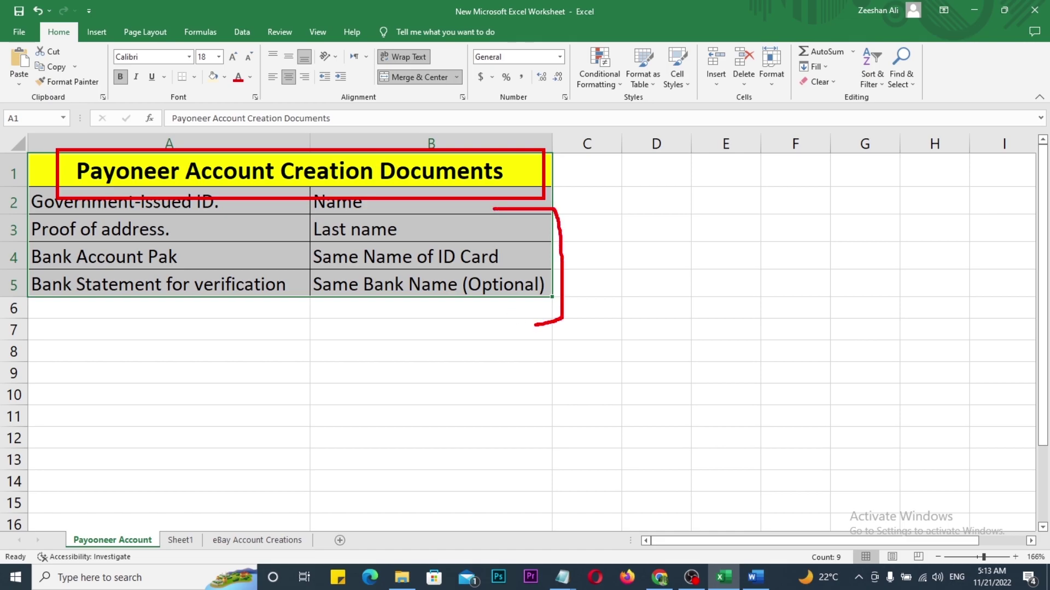
pyautogui.moveTo(521, 253); pyautogui.dragTo(611, 236)
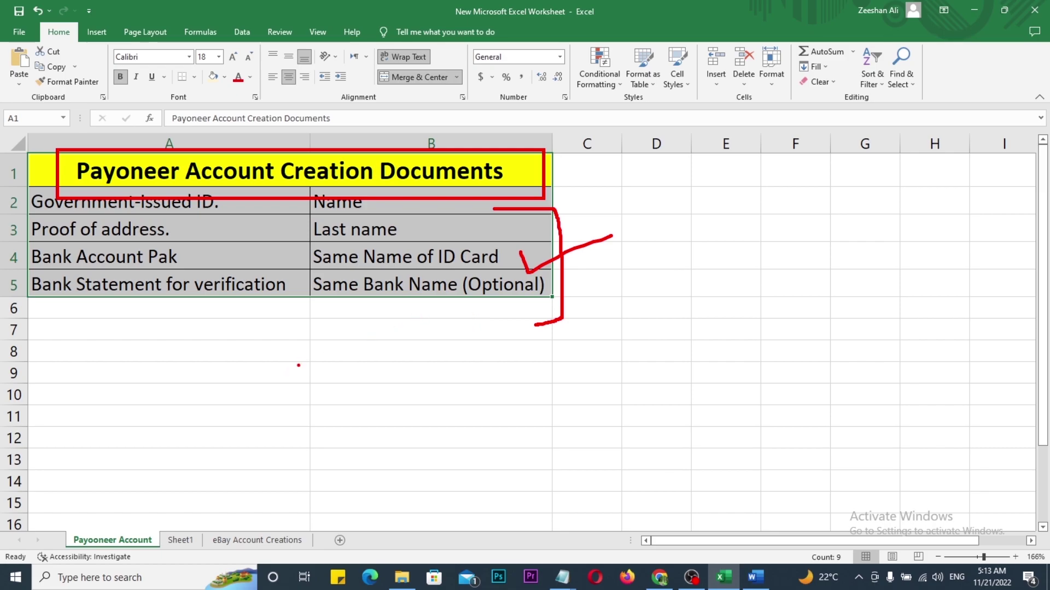
pyautogui.press('Escape')
# Step: On Sheet1, mark the eBay documents table and insert today's date 11/21/2022 into A11
pyautogui.click(180, 540)
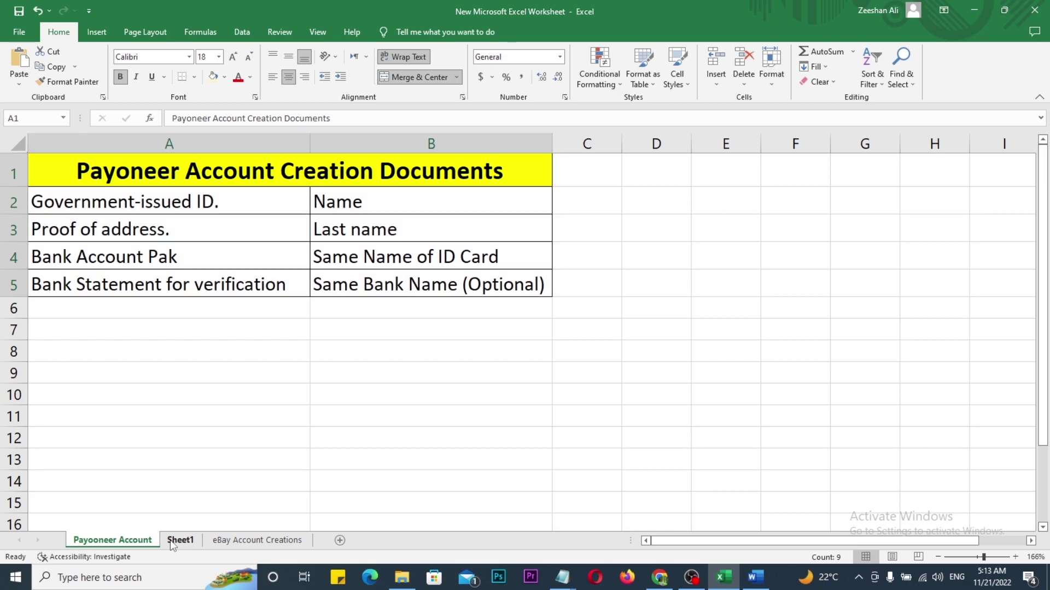
pyautogui.click(205, 428)
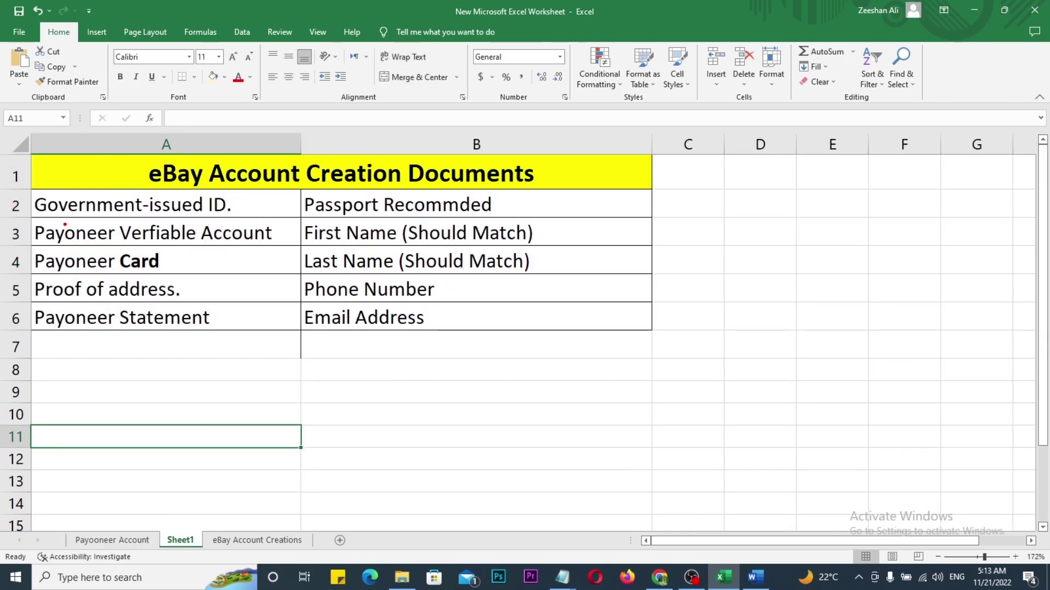
pyautogui.moveTo(56, 157); pyautogui.dragTo(622, 407)
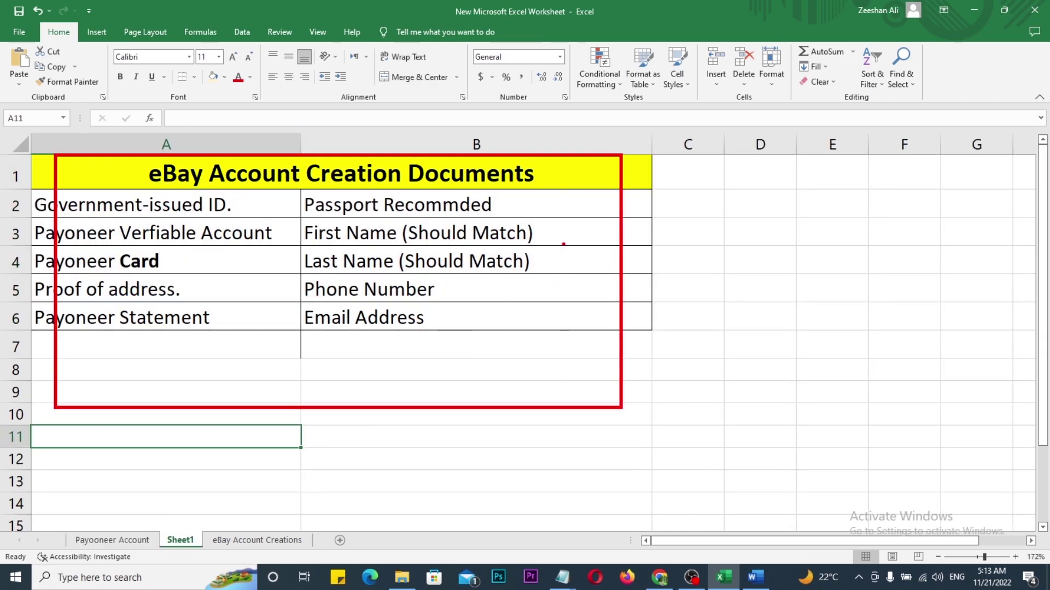
pyautogui.moveTo(564, 244); pyautogui.dragTo(679, 238)
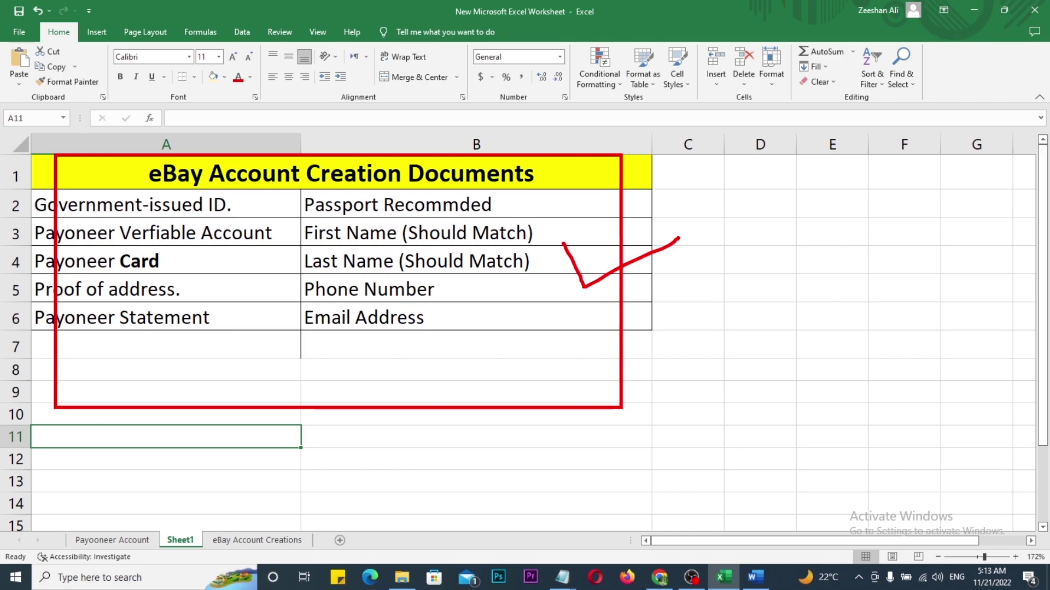
pyautogui.press('Escape')
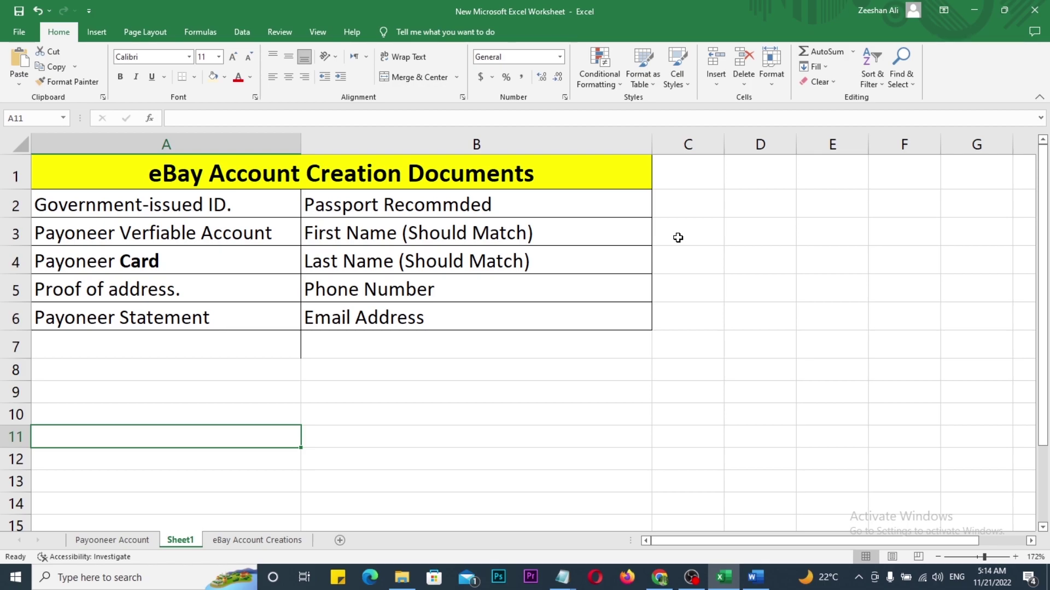
pyautogui.hotkey('ctrl', ';')
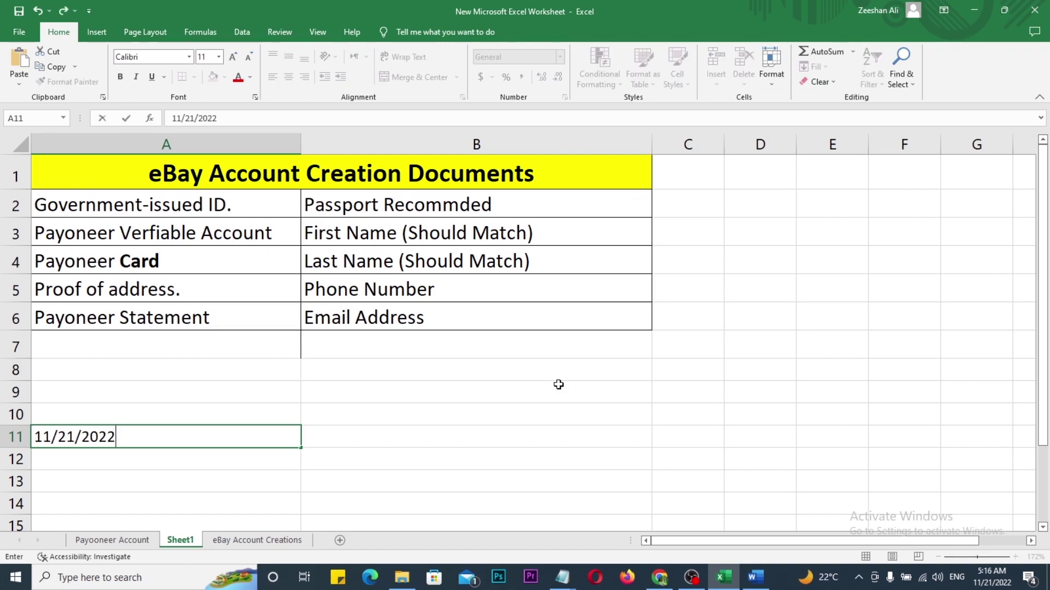
# Step: Return to Chrome's My eBay Summary tab and mark the Ship to country
pyautogui.click(657, 570)
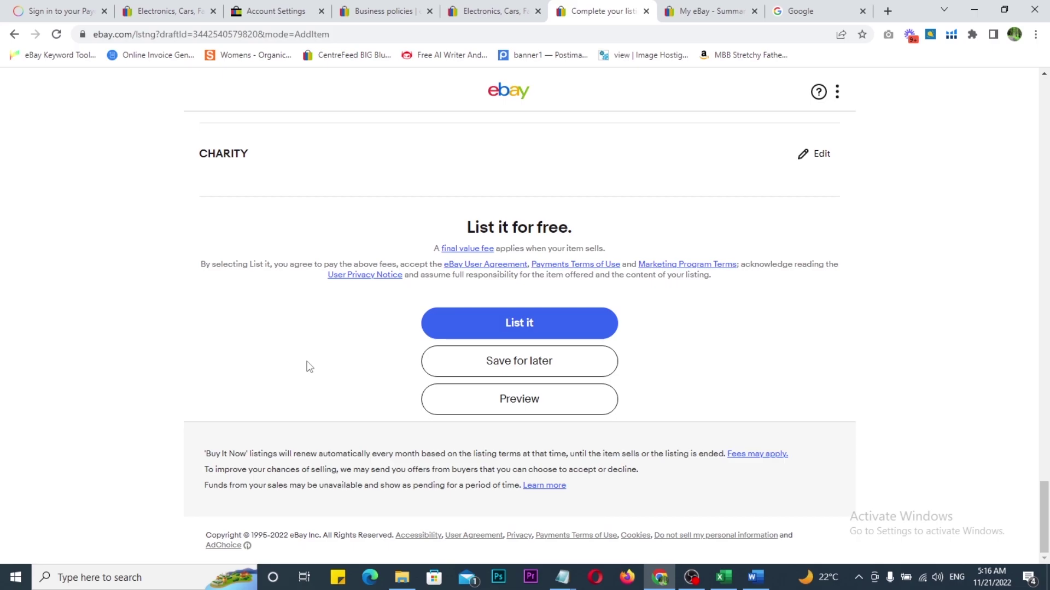
pyautogui.click(680, 8)
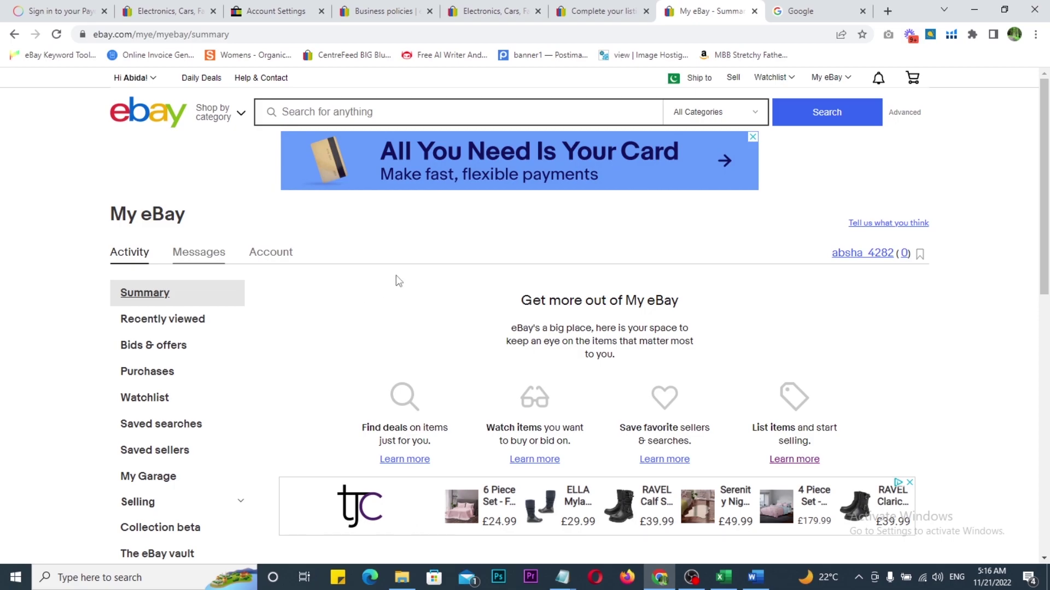
pyautogui.moveTo(647, 57); pyautogui.dragTo(726, 101)
pyautogui.moveTo(604, 89); pyautogui.dragTo(673, 73)
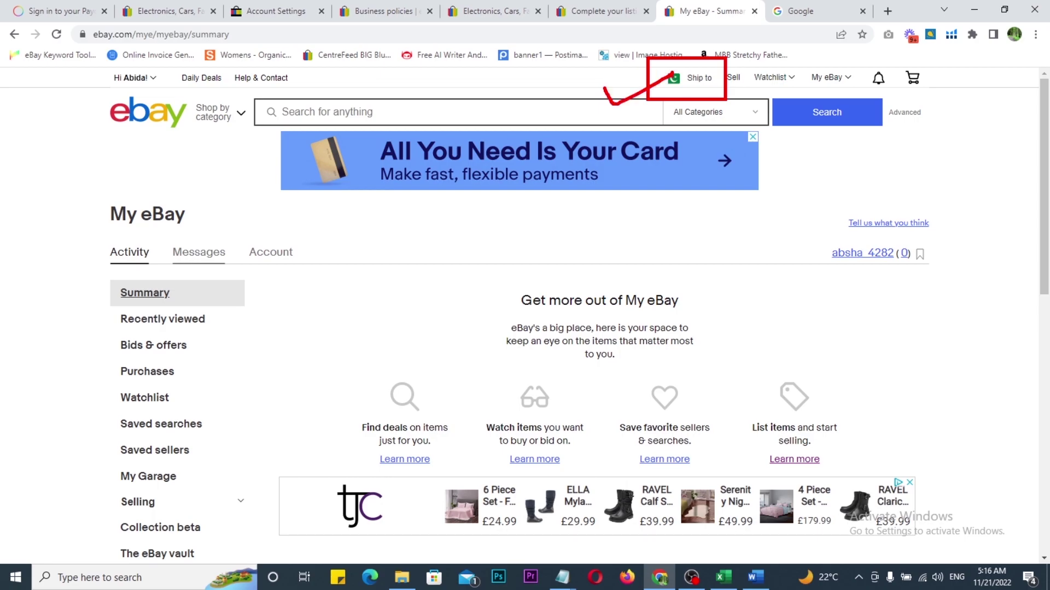
pyautogui.press('Escape')
pyautogui.scroll(-3, 344, 302)
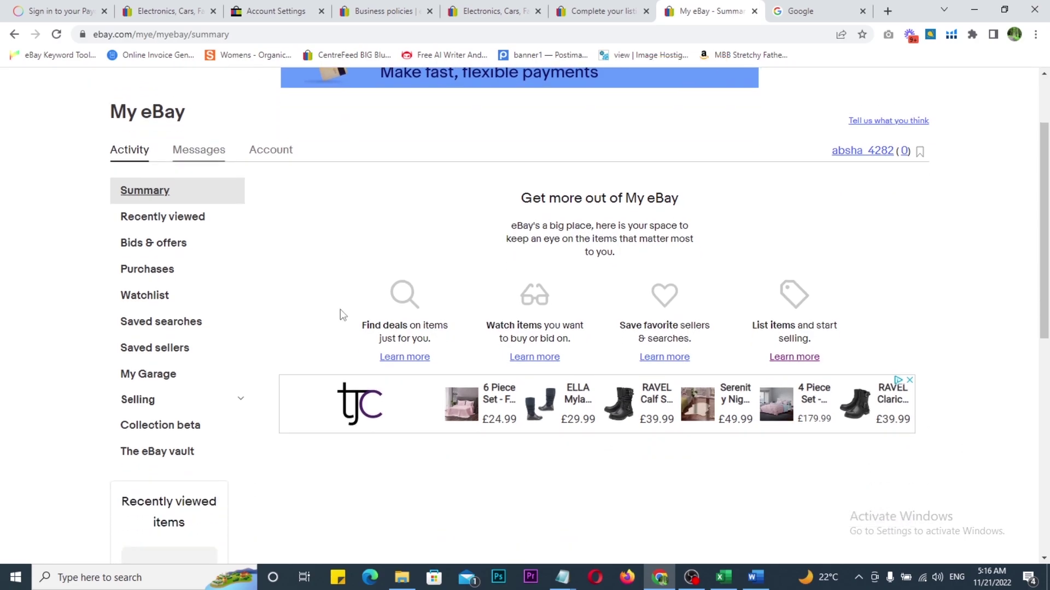
pyautogui.scroll(3, 342, 315)
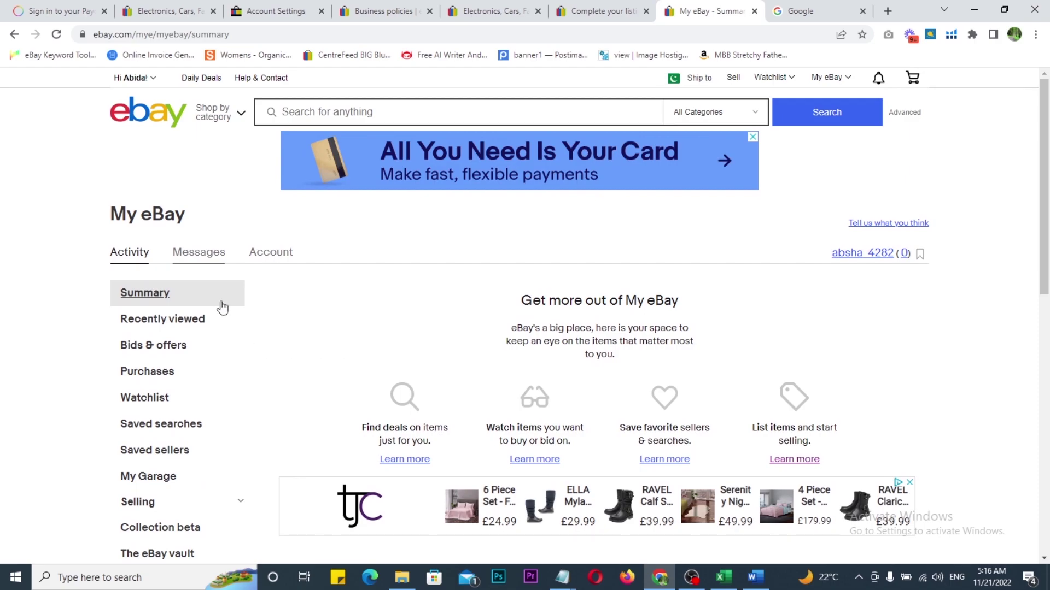
# Step: Open Messages in a new tab, mark the welcome message from eBay, then return to Complete your listing
pyautogui.rightClick(197, 251)
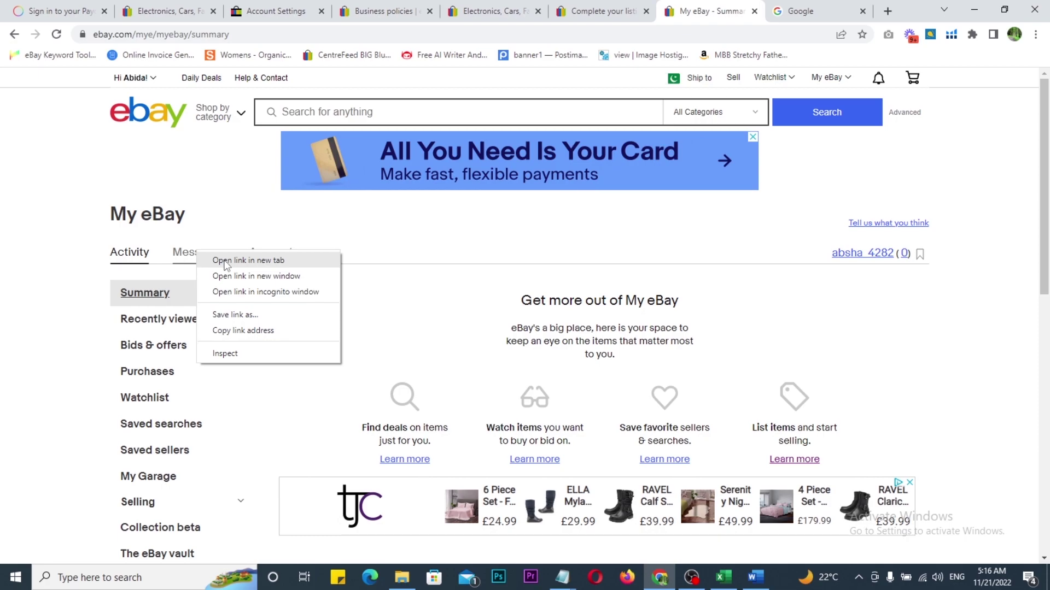
pyautogui.click(221, 262)
pyautogui.click(698, 7)
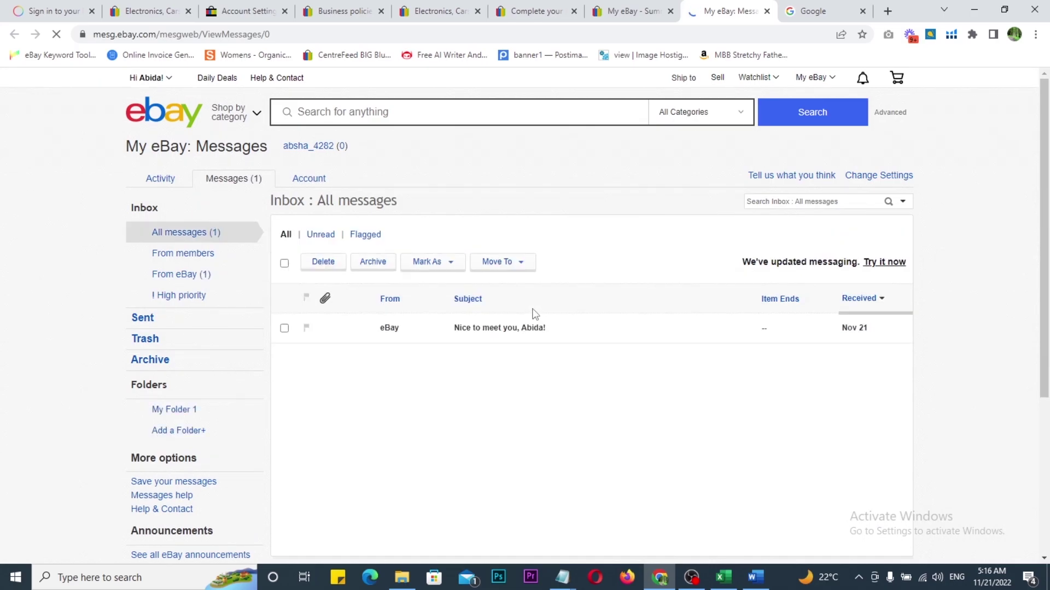
pyautogui.scroll(-1, 531, 317)
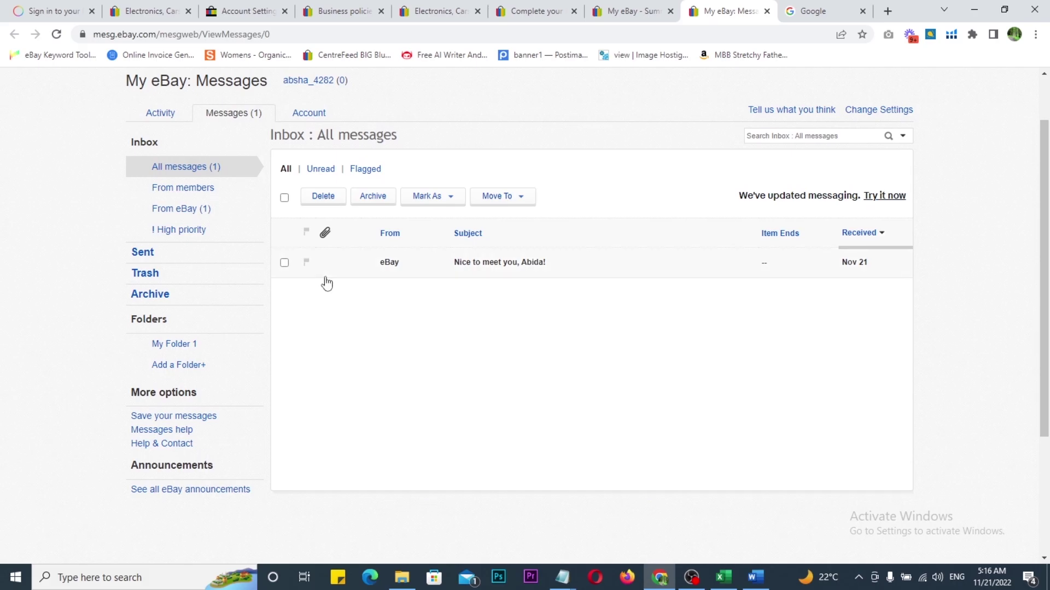
pyautogui.moveTo(270, 215)
pyautogui.mouseDown()
pyautogui.moveTo(911, 279)
pyautogui.moveTo(921, 309)
pyautogui.mouseUp()
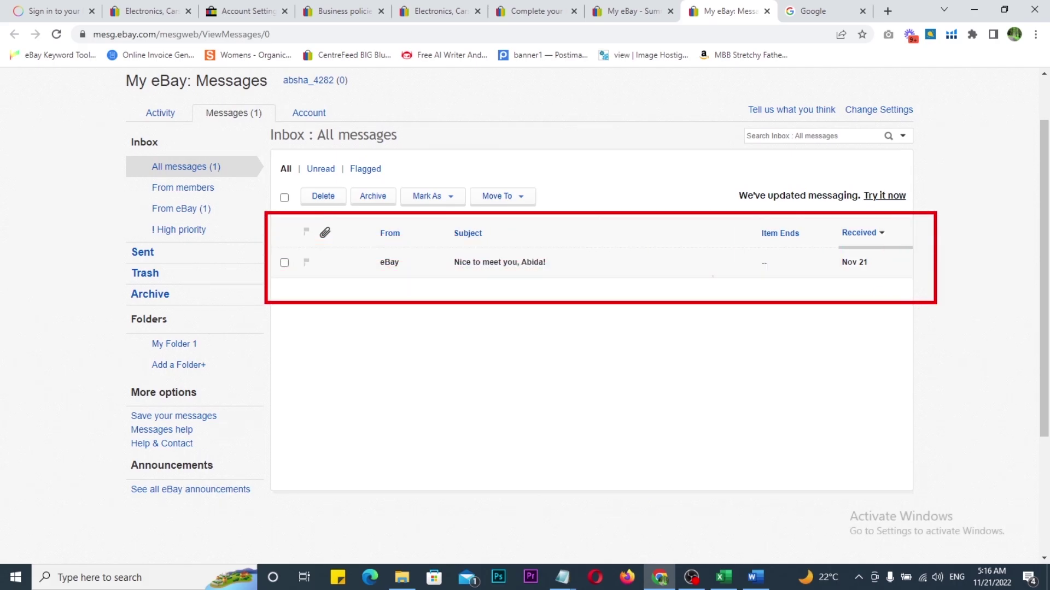
pyautogui.moveTo(307, 257)
pyautogui.mouseDown()
pyautogui.moveTo(312, 272)
pyautogui.moveTo(348, 251)
pyautogui.mouseUp()
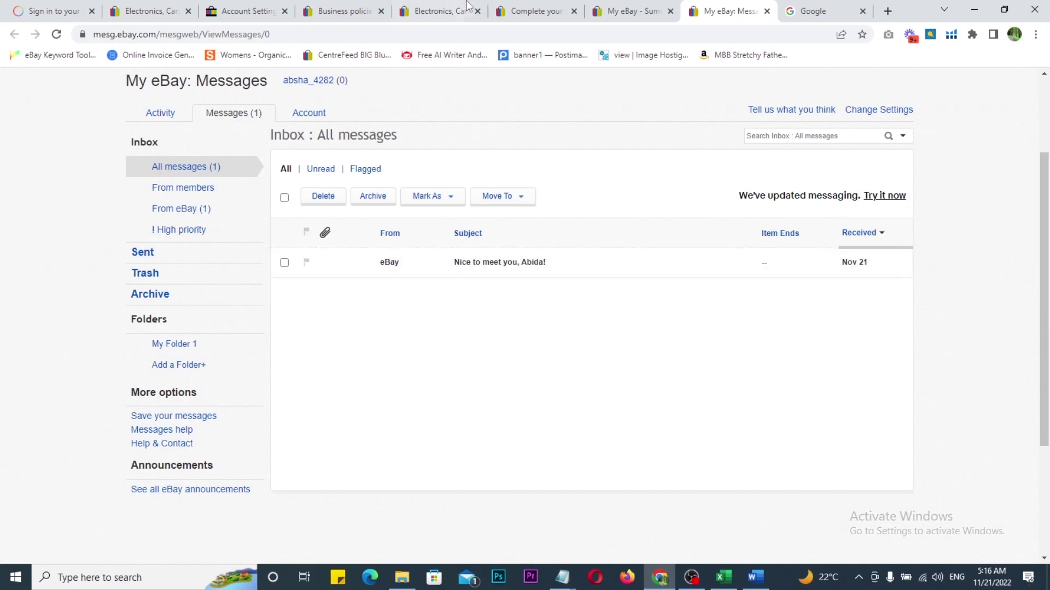
pyautogui.click(533, 10)
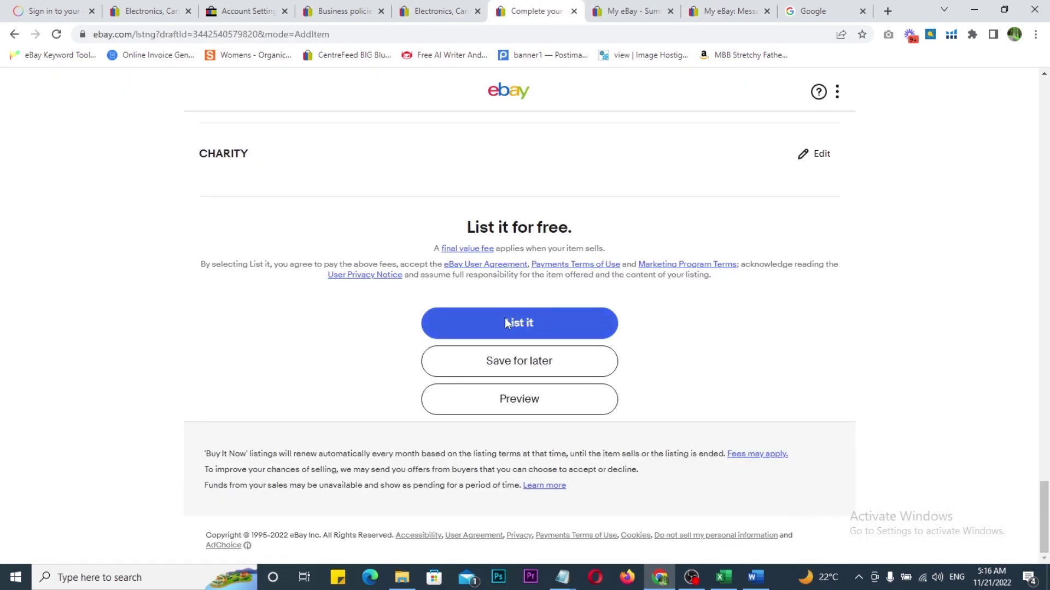
# Step: Browse another account's active Seller Hub sales overview in Firefox, then close that window
pyautogui.click(629, 11)
pyautogui.scroll(-2, 291, 363)
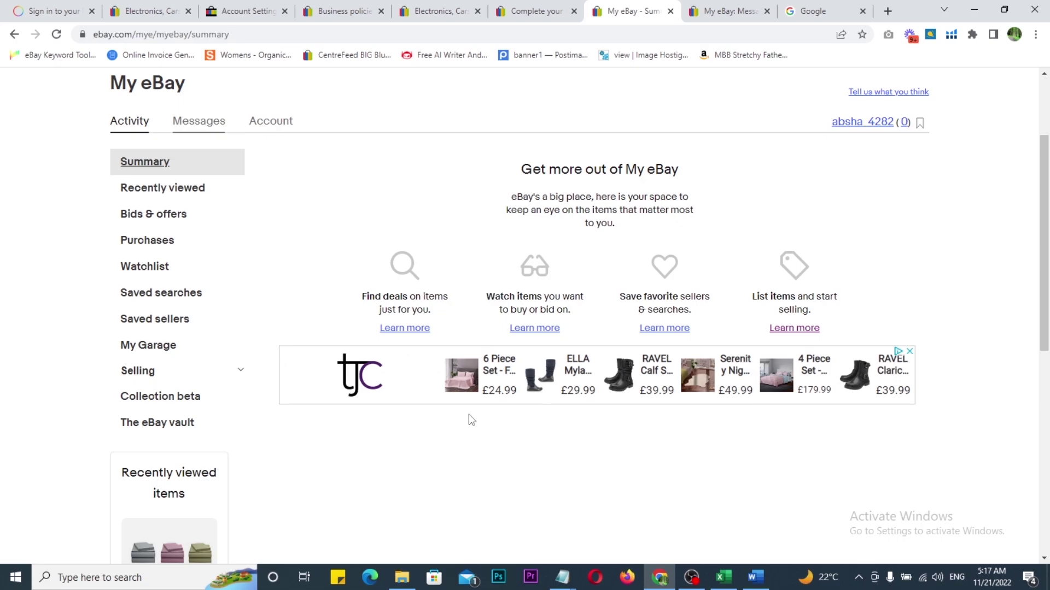
pyautogui.hotkey('alt', 'Tab')
pyautogui.scroll(2, 519, 306)
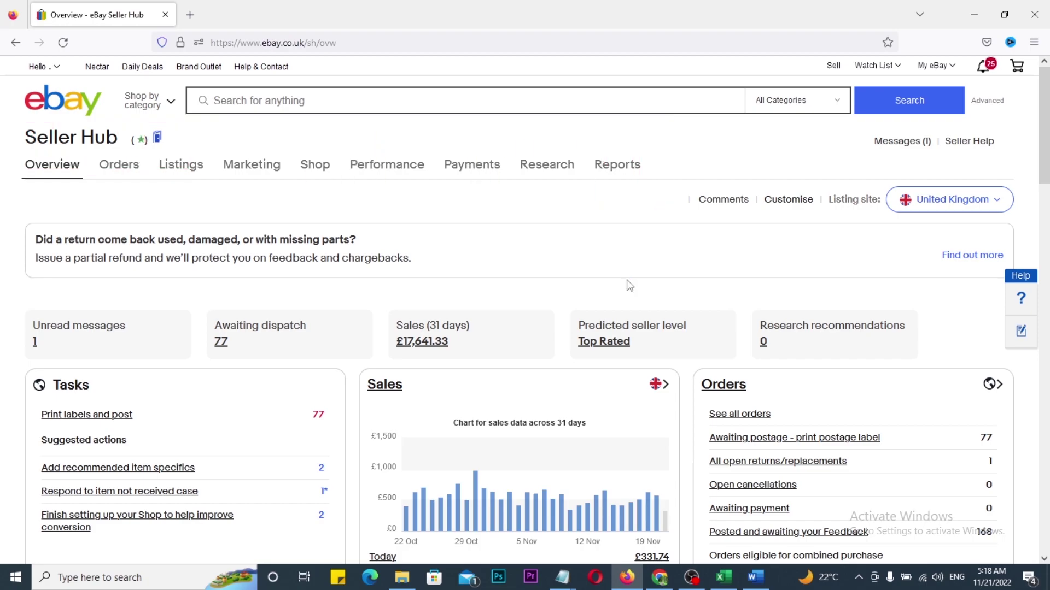
pyautogui.scroll(-2, 624, 281)
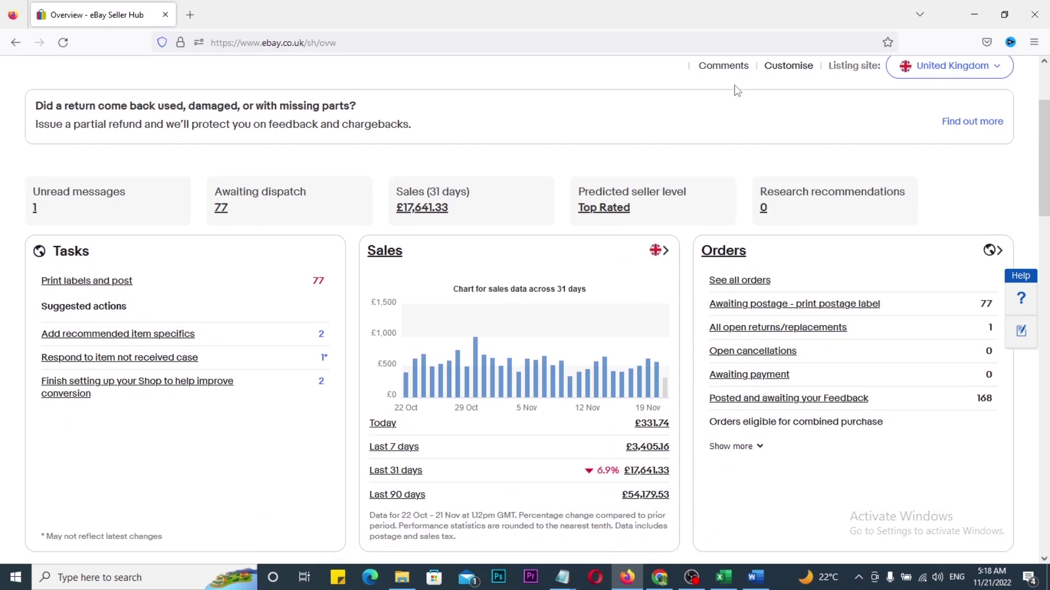
pyautogui.click(1035, 12)
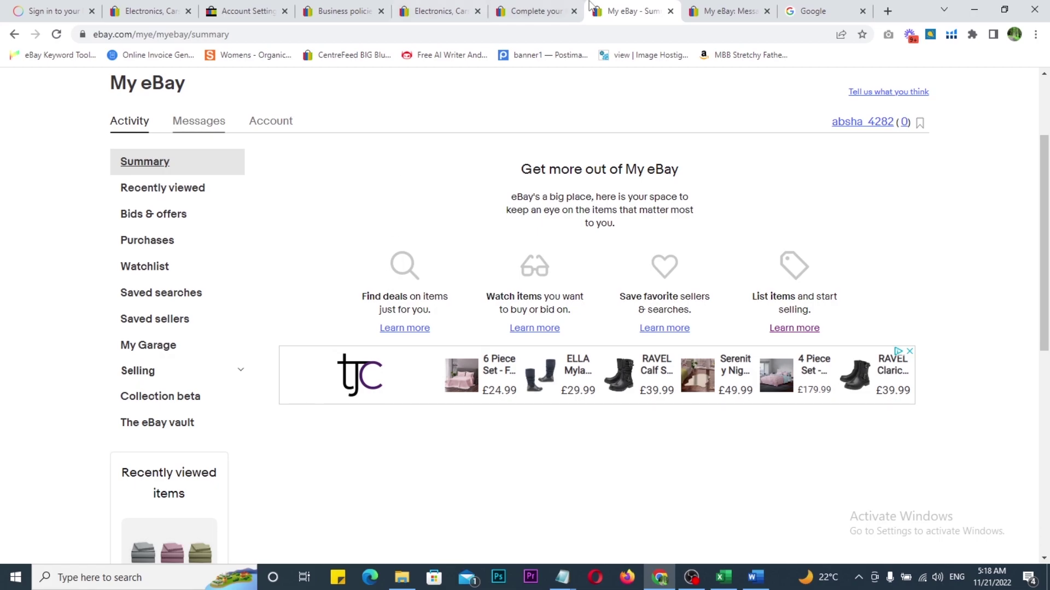
# Step: Search Google for 'ebay seller hub' and box the eBay Seller Hub result for emphasis
pyautogui.click(739, 9)
pyautogui.click(812, 8)
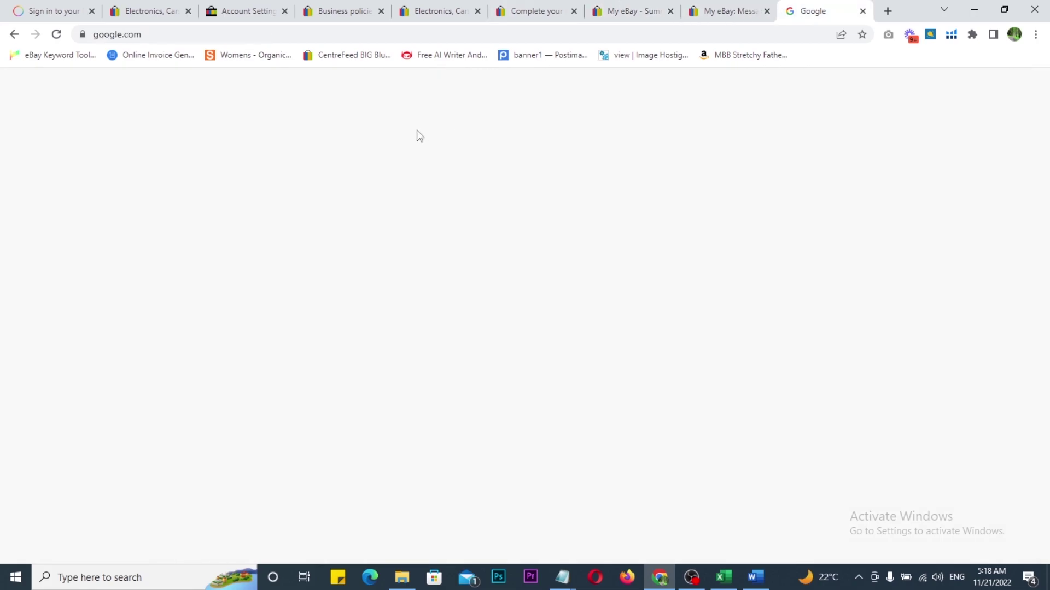
pyautogui.write('ebay seller hub')
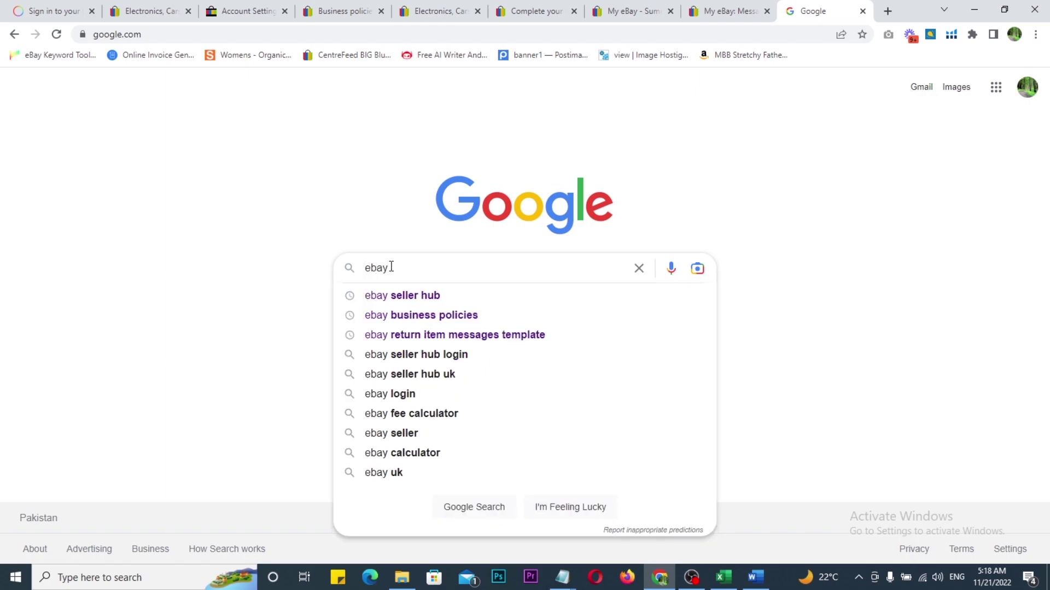
pyautogui.press('Down')
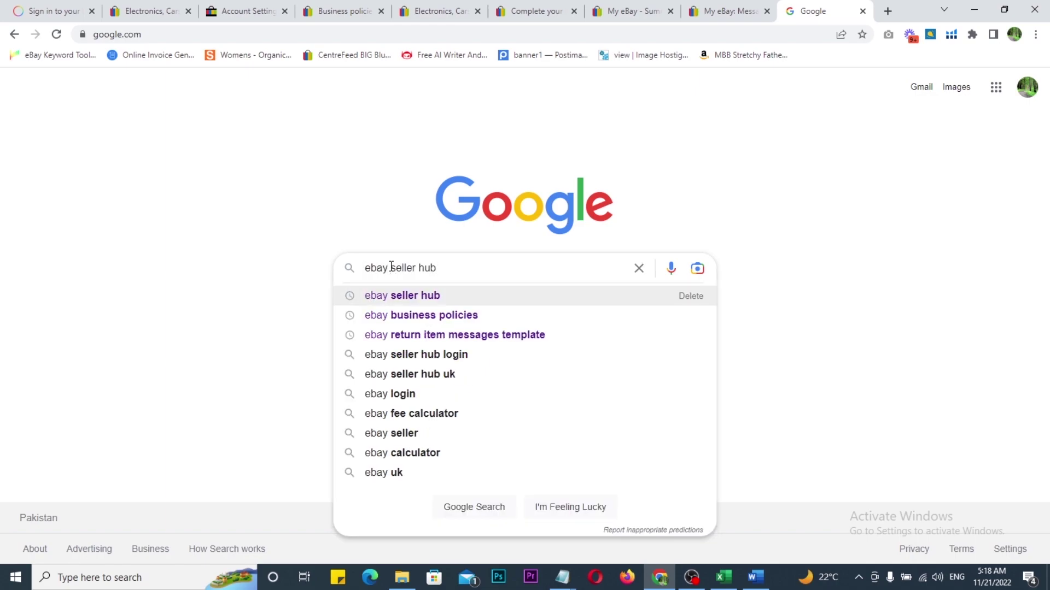
pyautogui.press('Return')
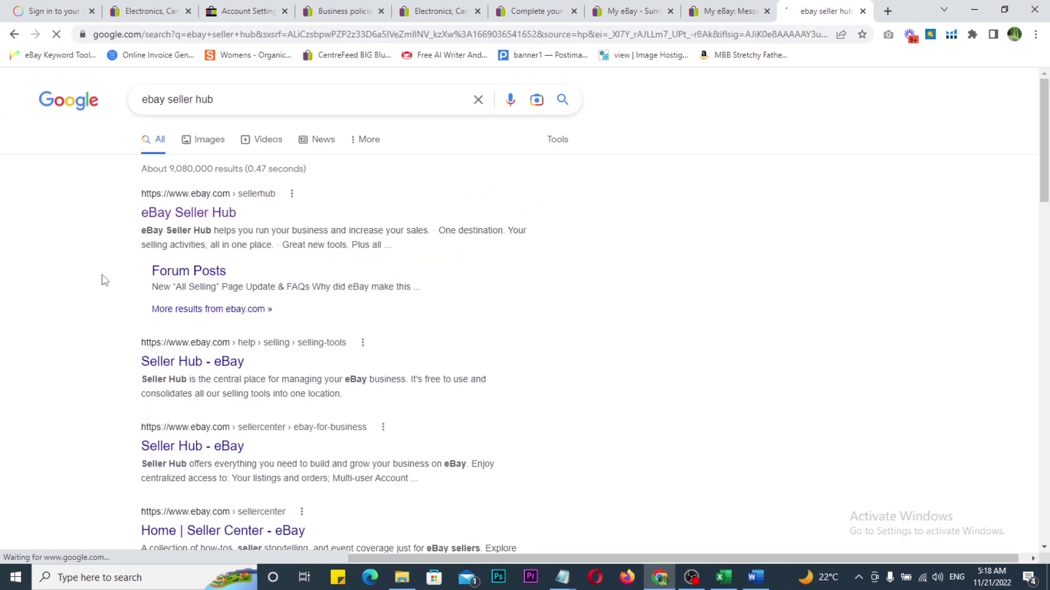
pyautogui.moveTo(124, 187); pyautogui.dragTo(272, 240)
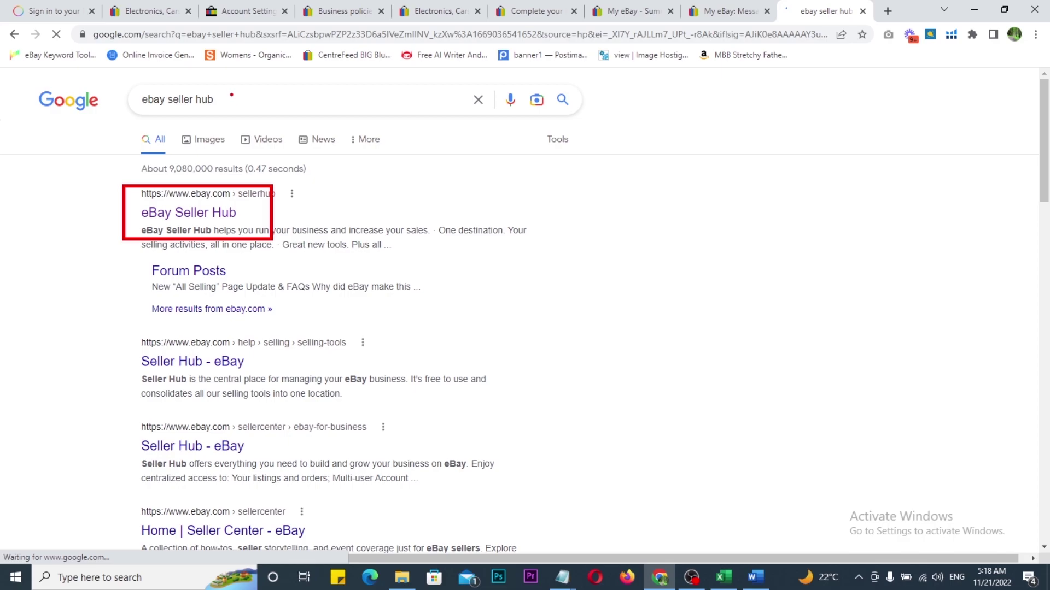
pyautogui.press('Escape')
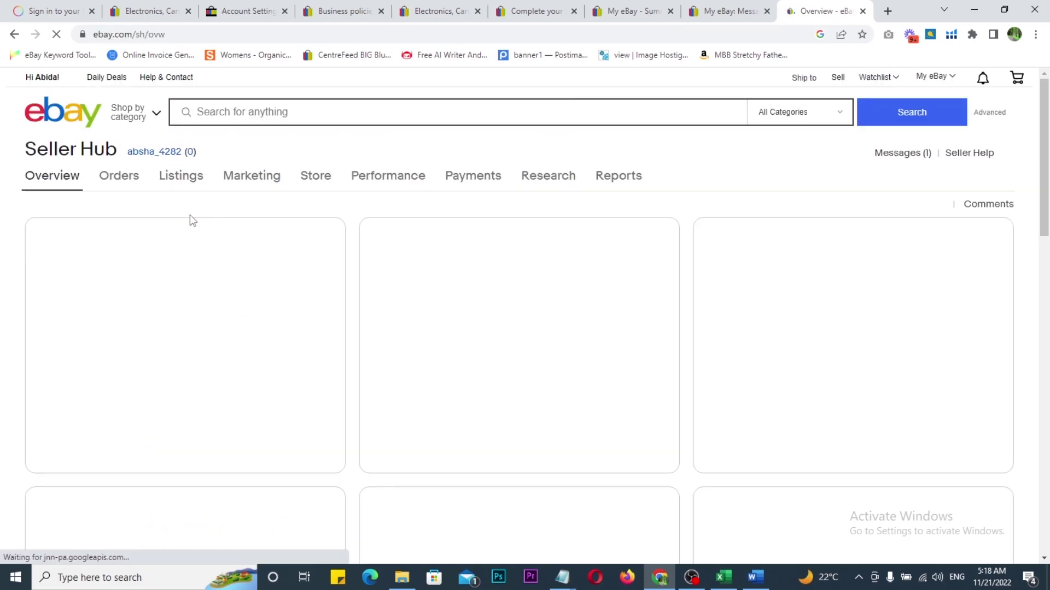
# Step: Finish the Seller Hub welcome tour and review the overview showing $0.00 sales and one unread message
pyautogui.scroll(-5, 191, 220)
pyautogui.scroll(-8, 192, 220)
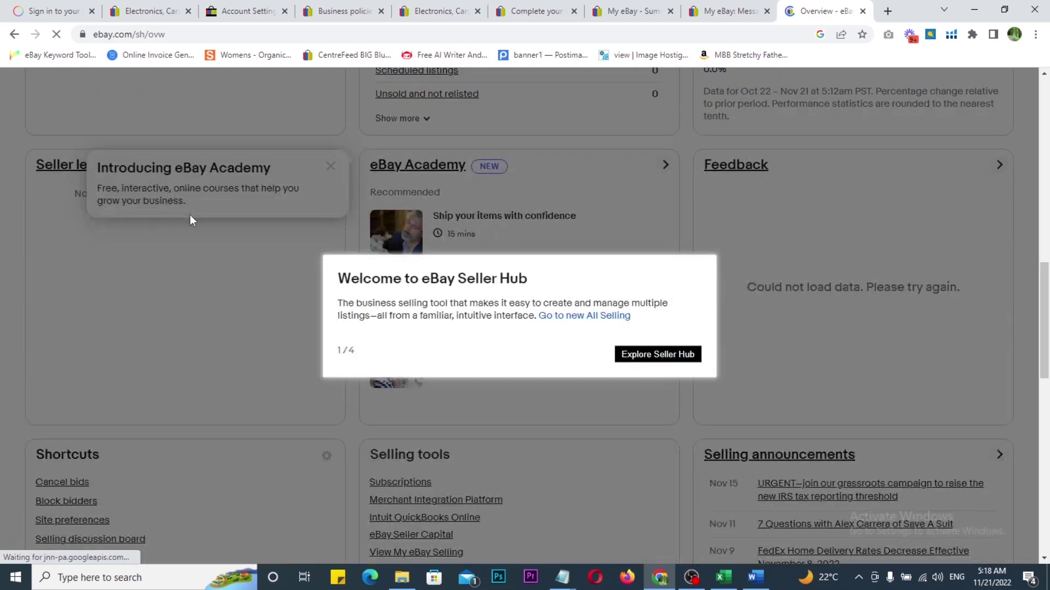
pyautogui.scroll(-1, 189, 215)
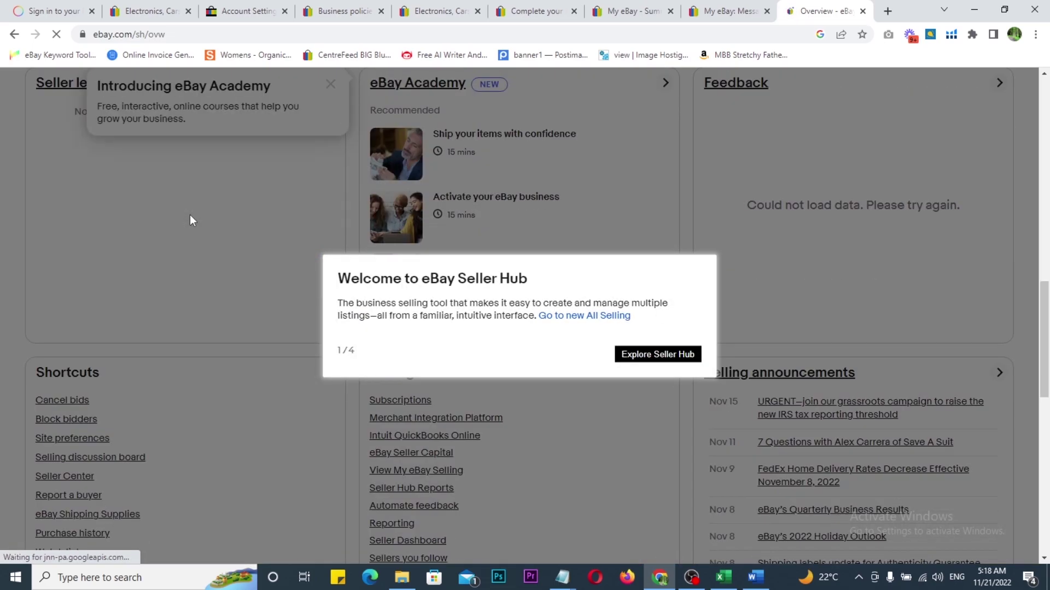
pyautogui.click(628, 355)
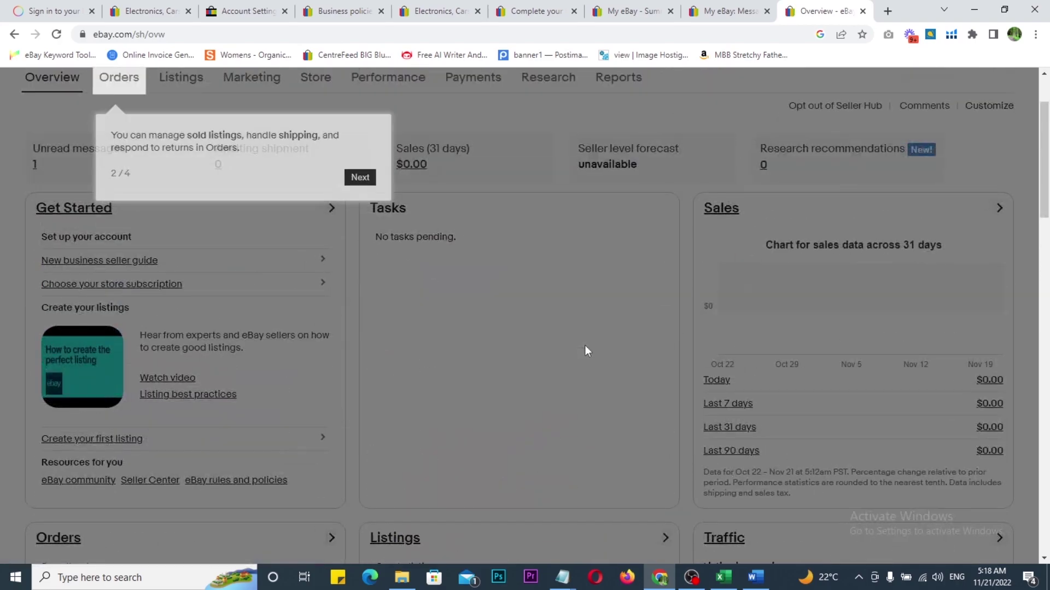
pyautogui.click(355, 172)
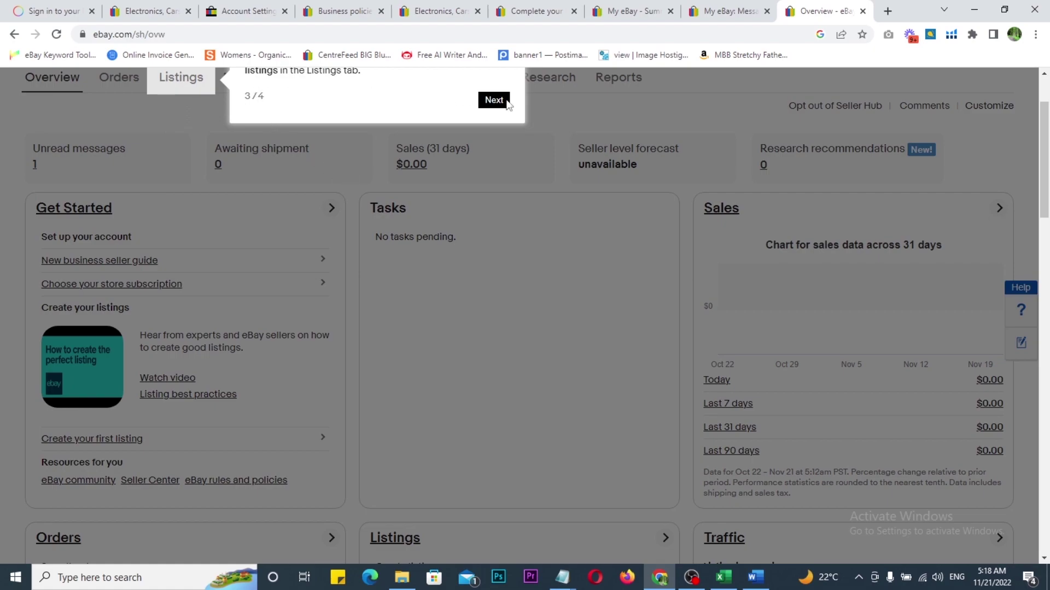
pyautogui.click(494, 100)
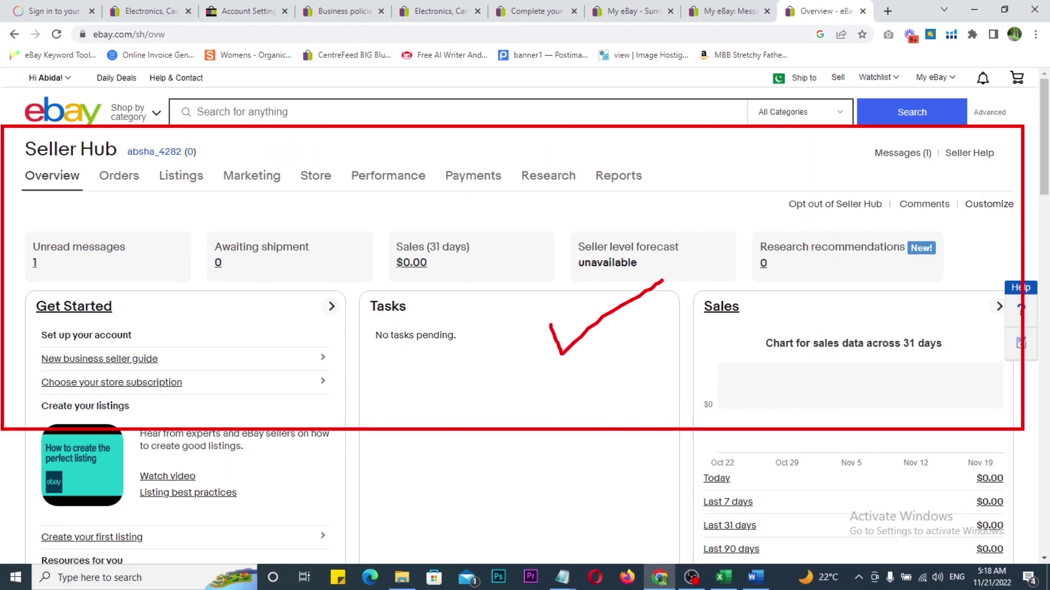
pyautogui.scroll(-10, 631, 377)
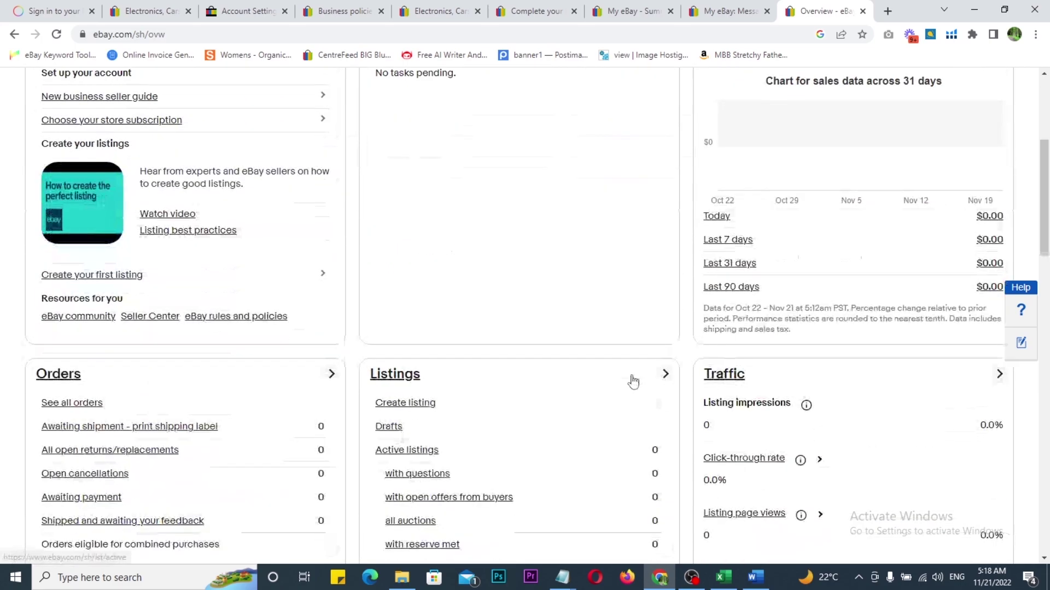
pyautogui.scroll(10, 633, 386)
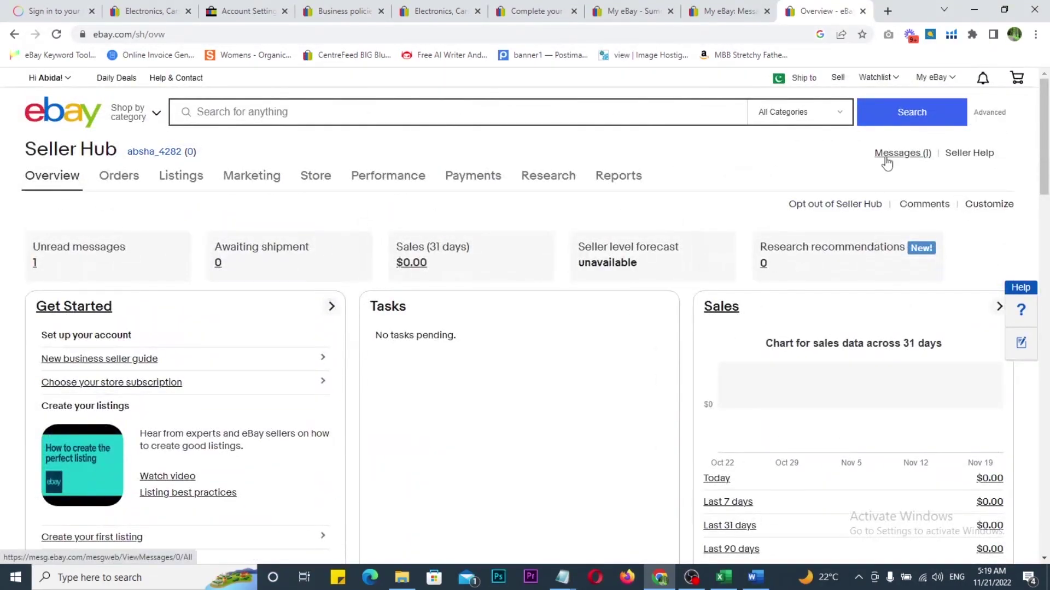
# Step: View Messages (1) in a new tab, then review the Overview's zero orders, listings and impressions
pyautogui.middleClick(887, 155)
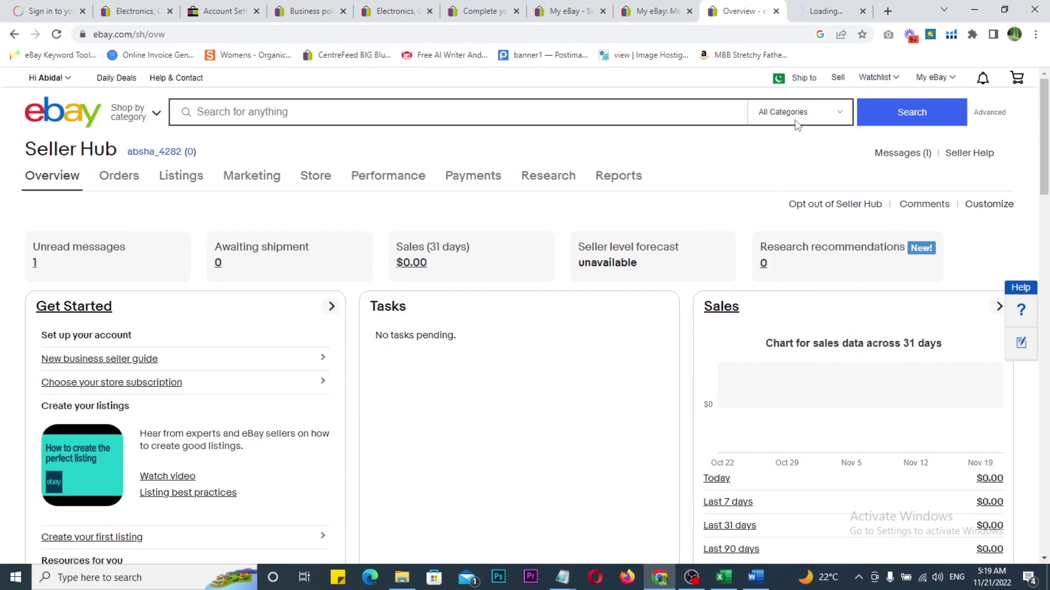
pyautogui.click(811, 11)
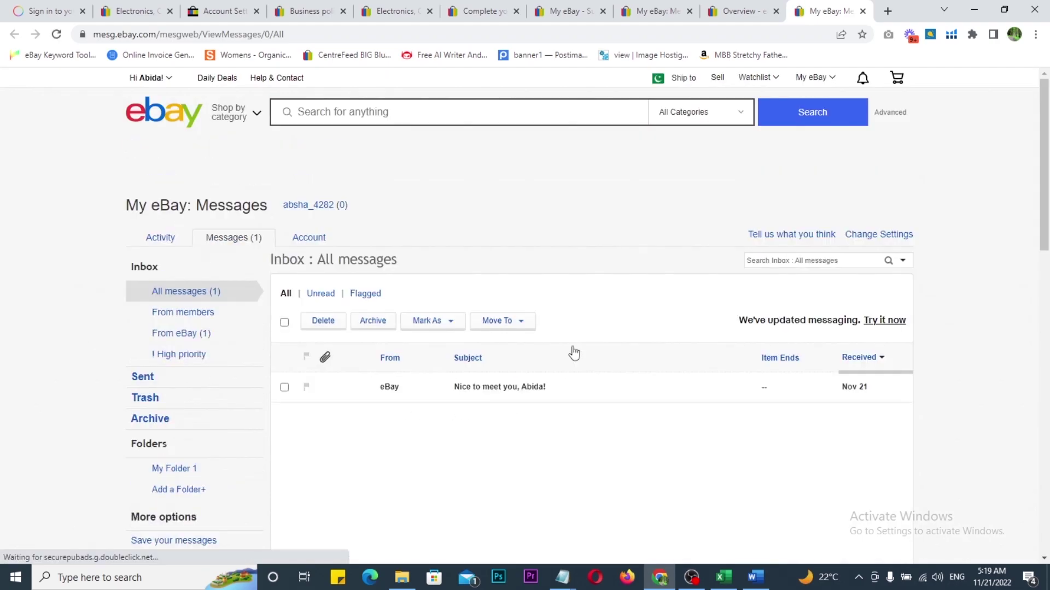
pyautogui.click(759, 13)
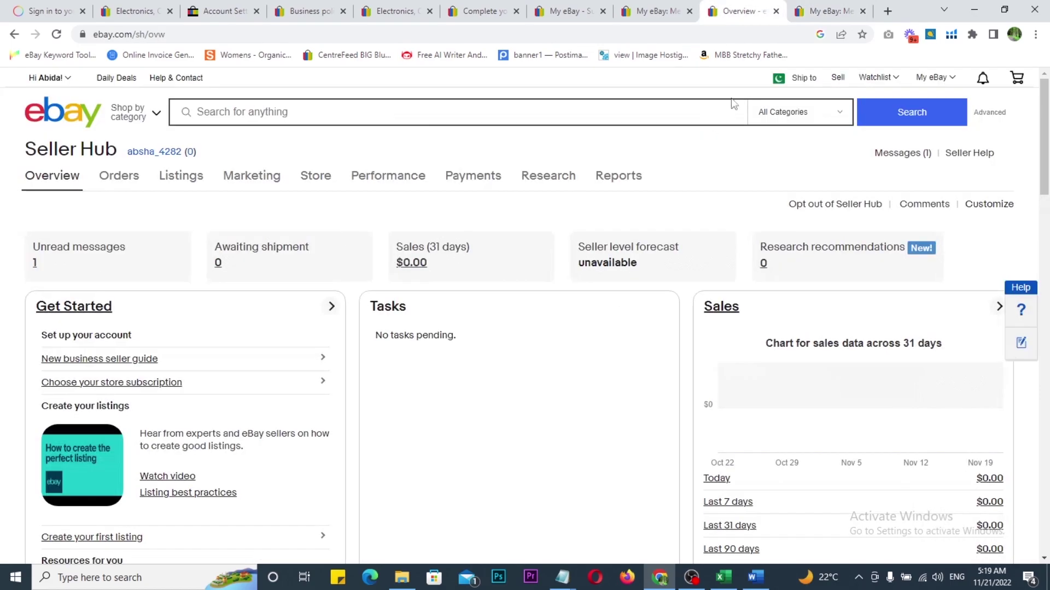
pyautogui.scroll(-20, 445, 358)
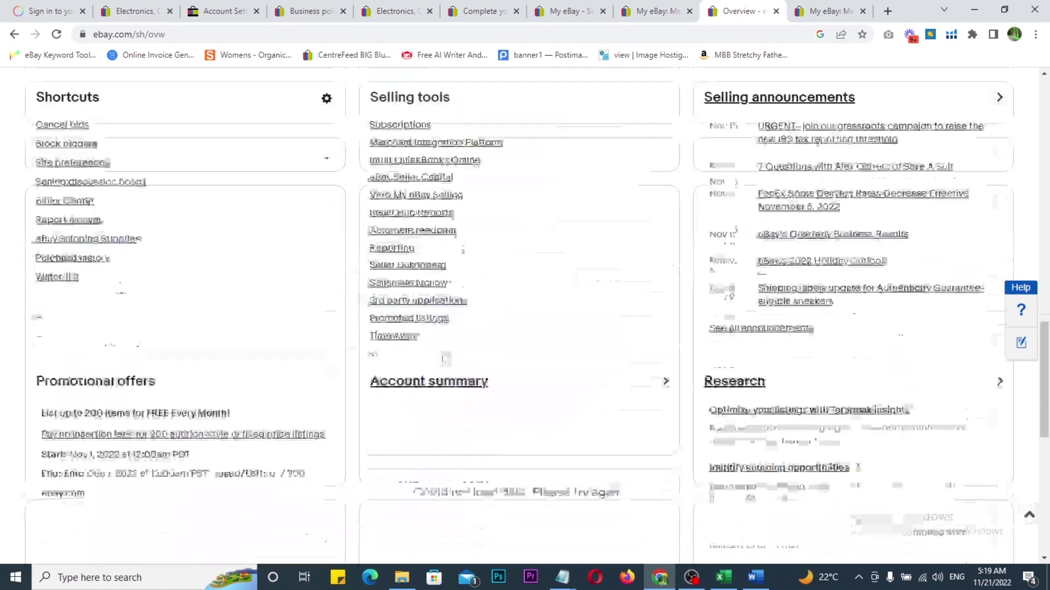
pyautogui.scroll(7, 454, 360)
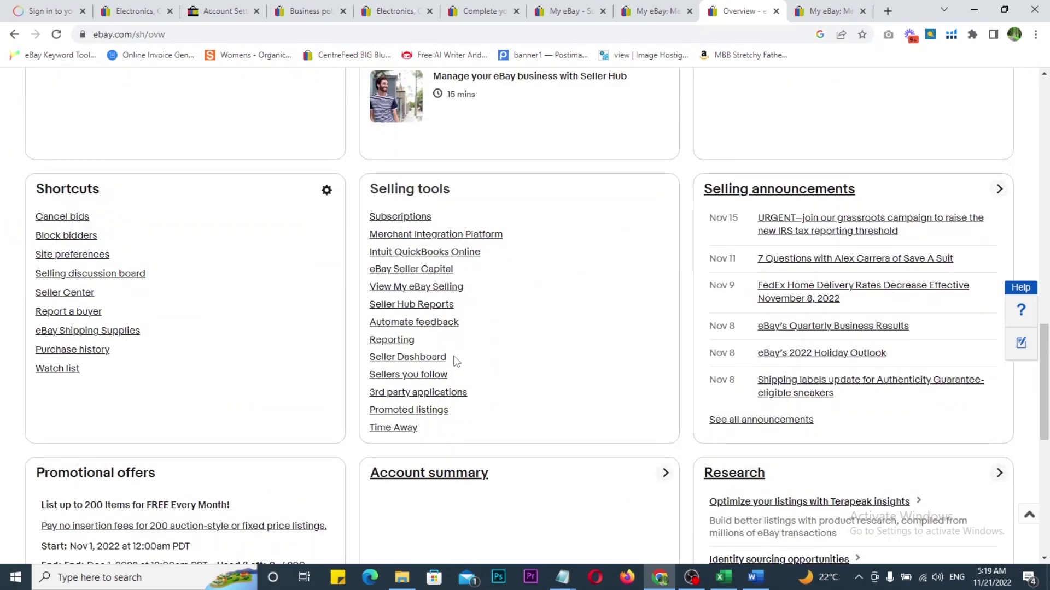
pyautogui.scroll(8, 454, 361)
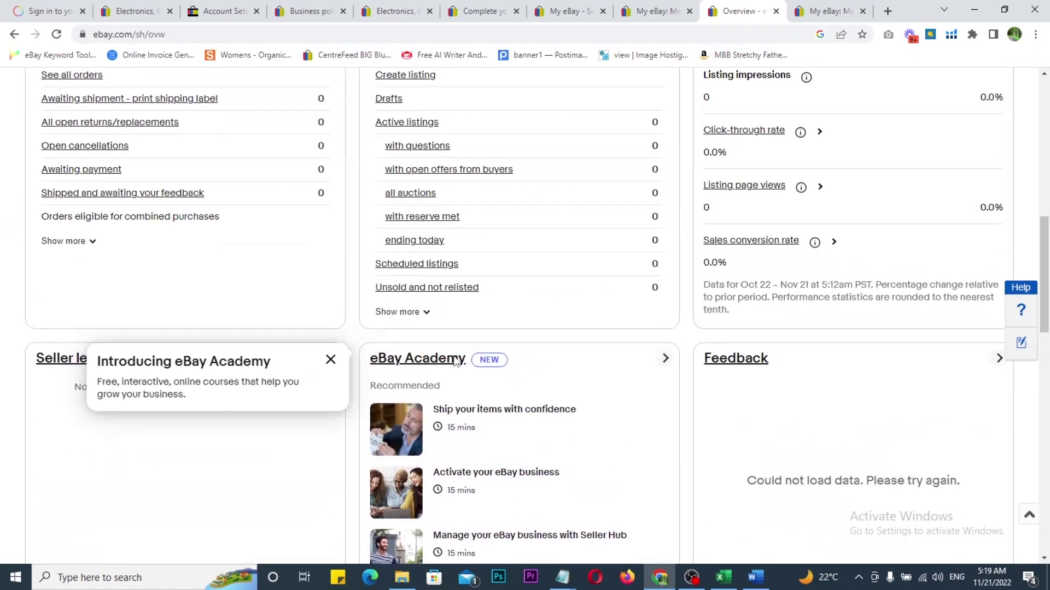
pyautogui.scroll(3, 454, 362)
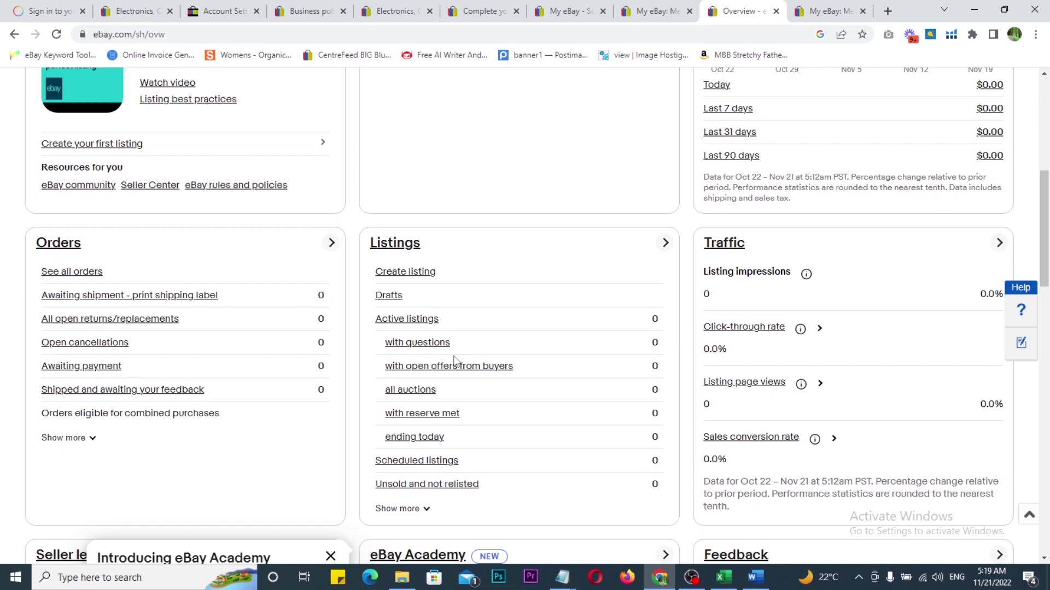
# Step: In Excel, commit the 11/21/2022 date in A11 and show the Payooneer Account documents sheet
pyautogui.click(724, 578)
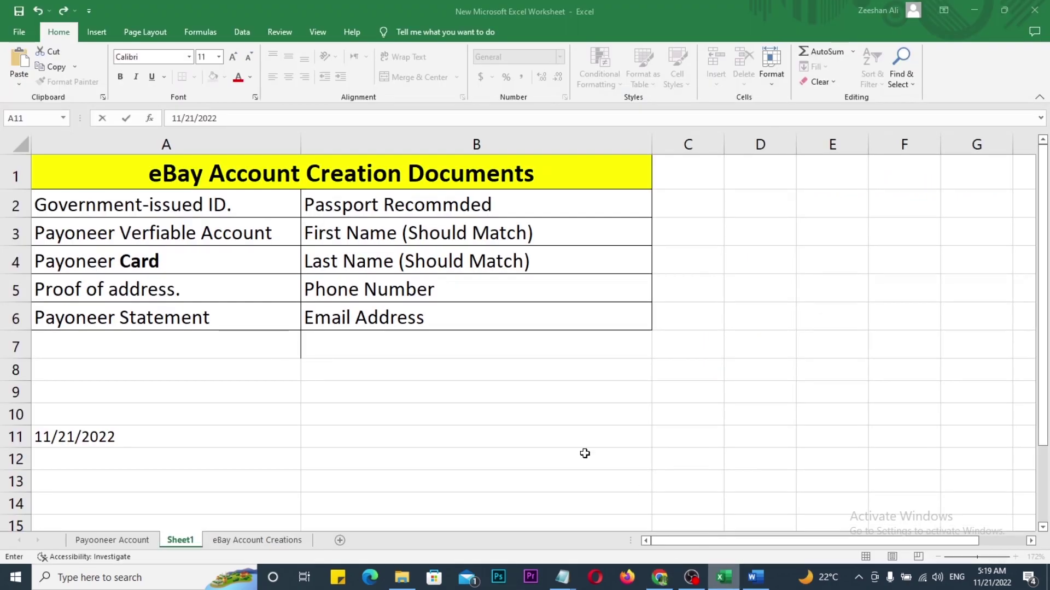
pyautogui.click(190, 486)
pyautogui.click(133, 206)
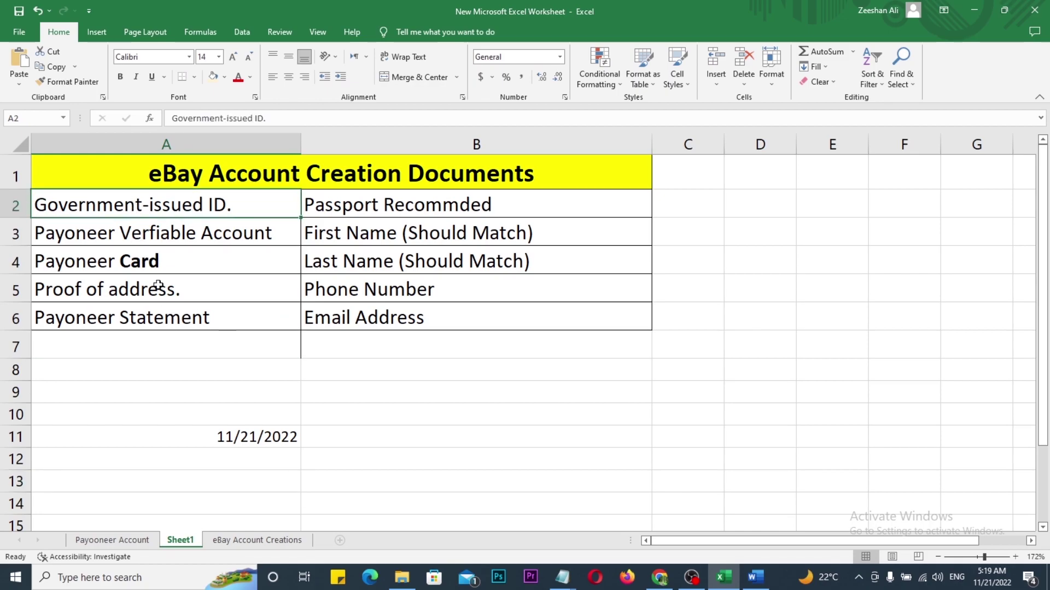
pyautogui.click(233, 547)
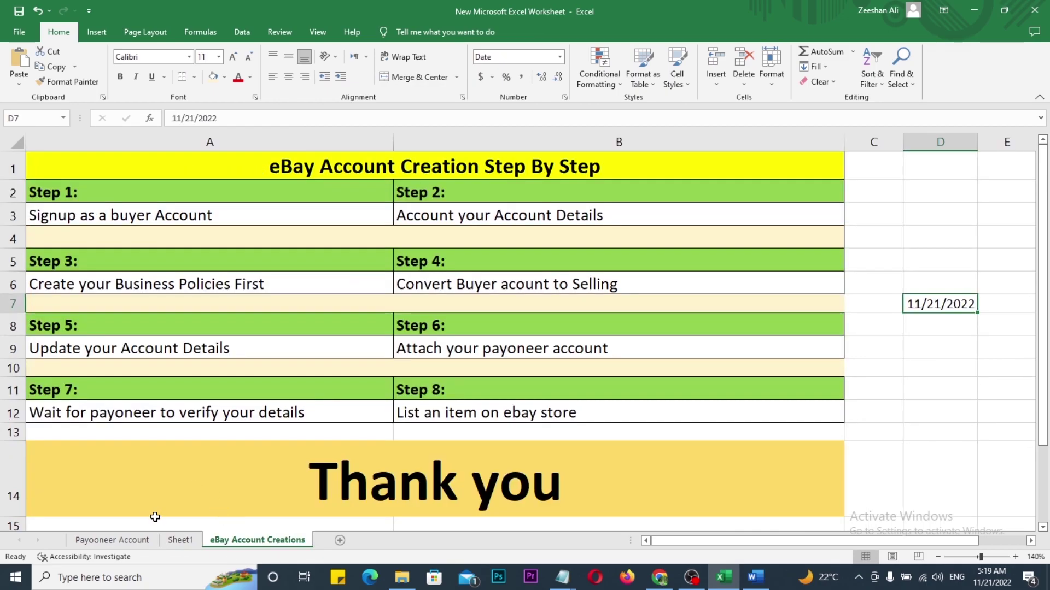
pyautogui.click(120, 542)
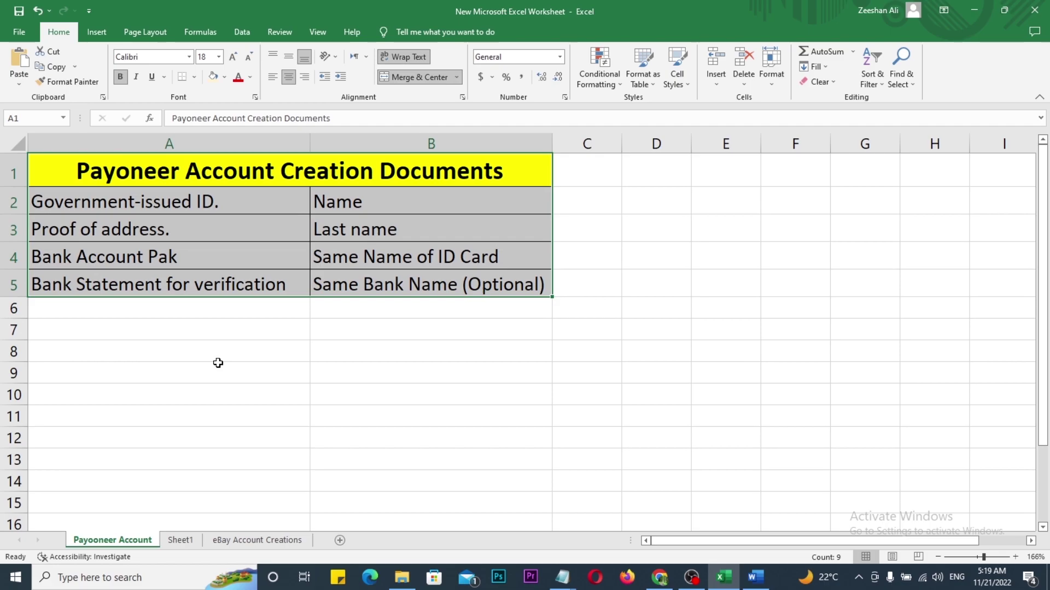